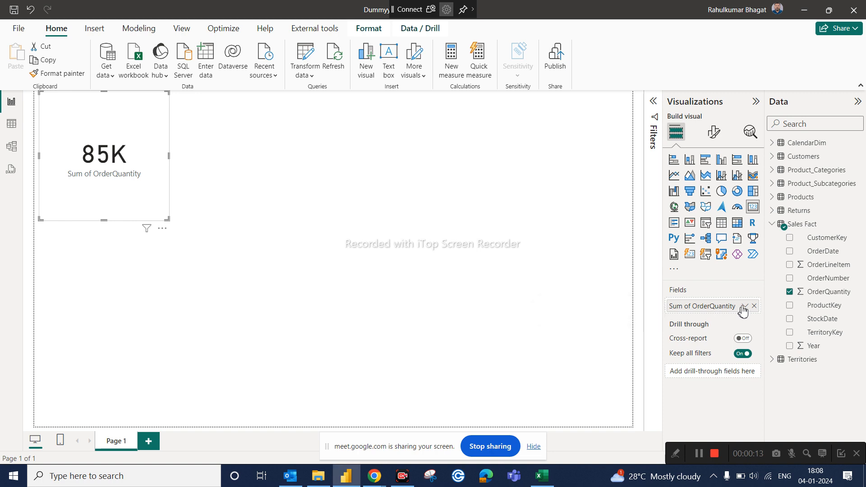
click(748, 307)
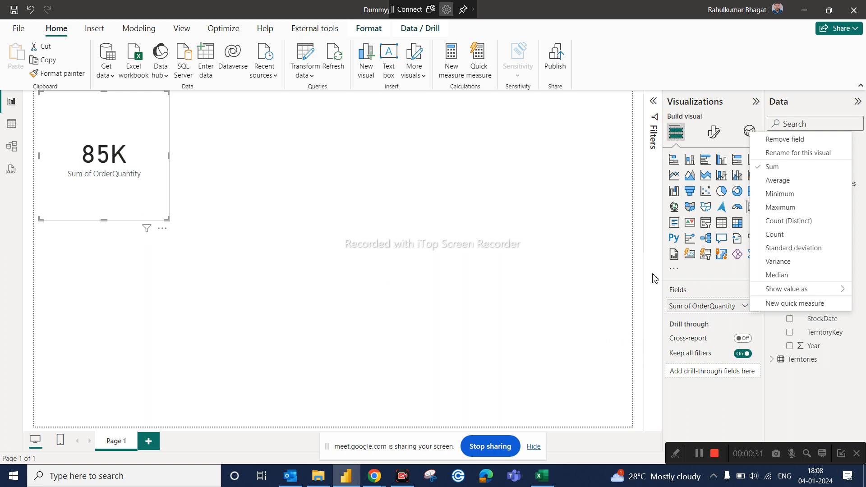
click(606, 251)
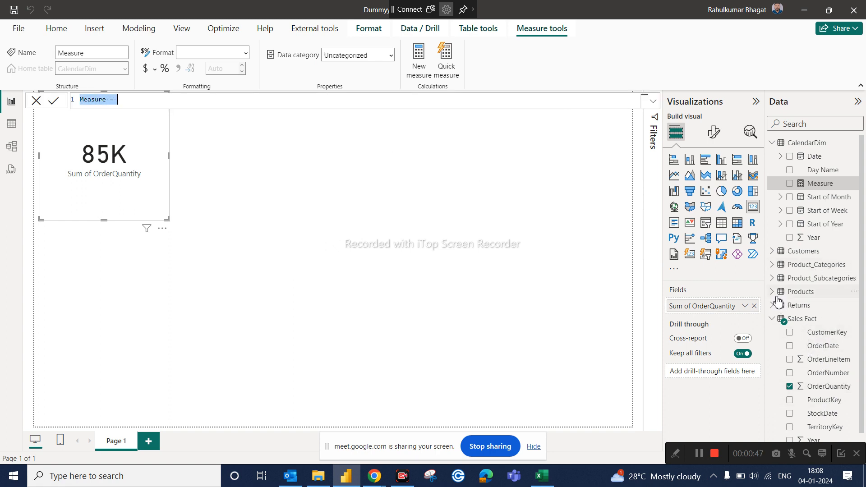
Step: Define the new measure as total qty = SUM('Sales Fact'[OrderQuantity])
text(tot)
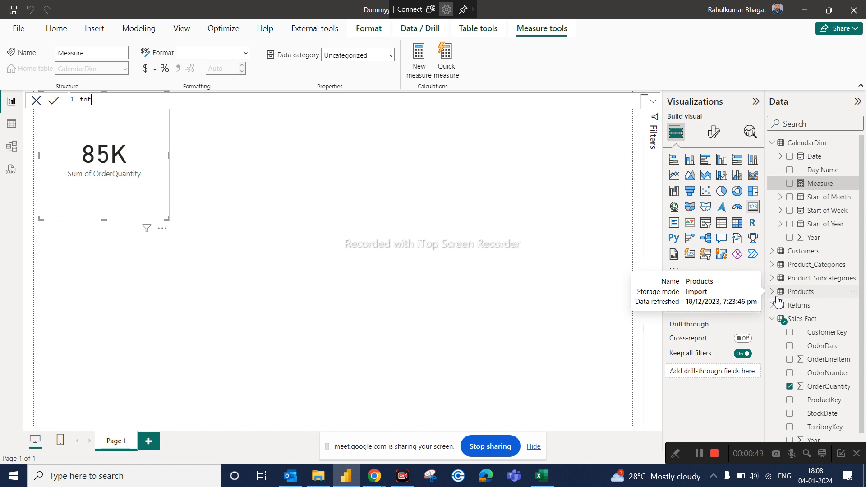
text(al qty = s)
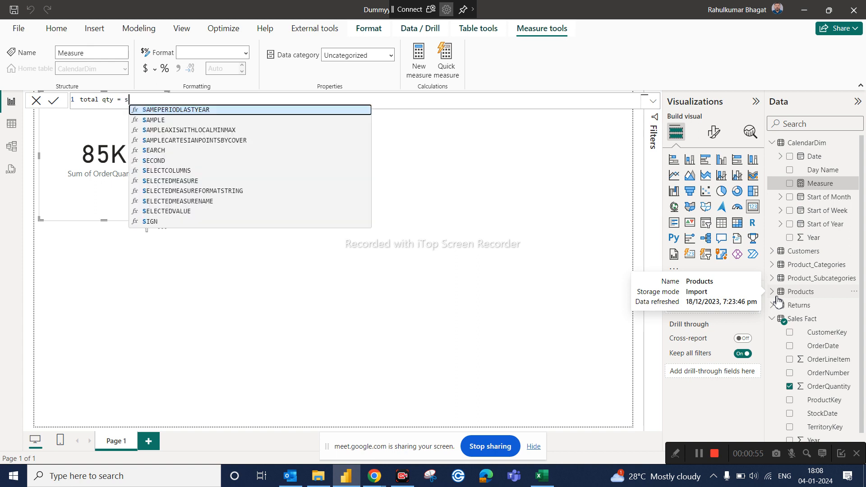
text(um)
key(Tab)
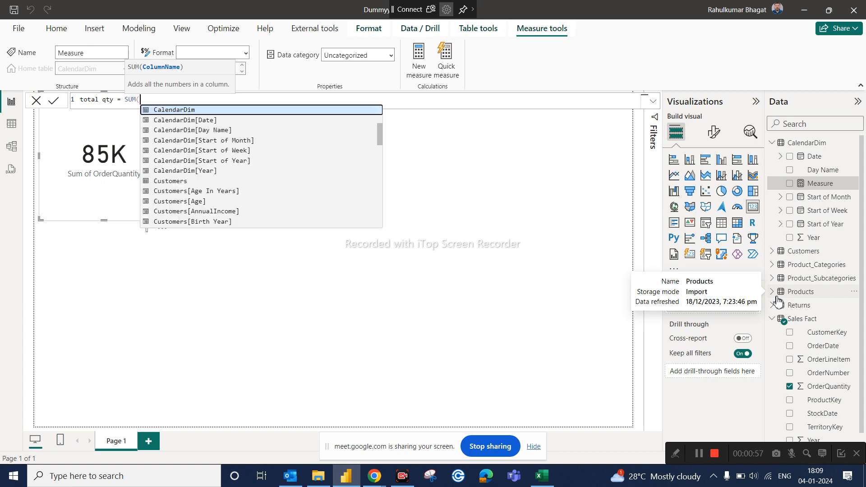
text(sale)
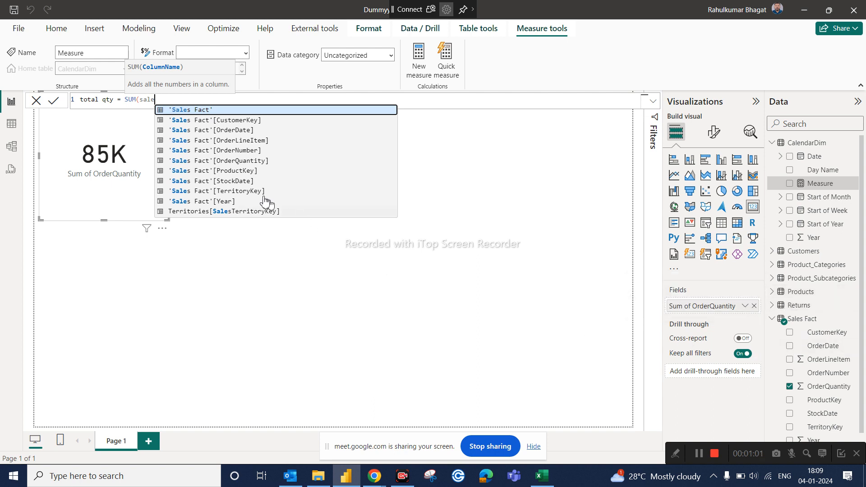
click(250, 161)
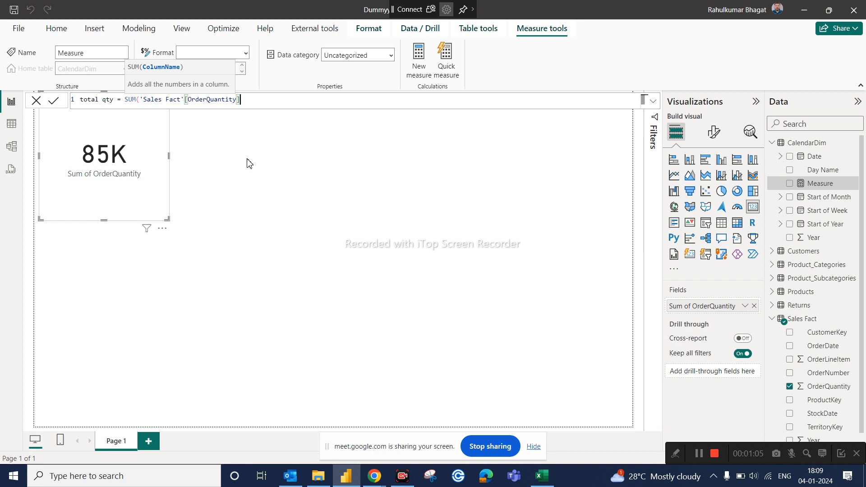
text())
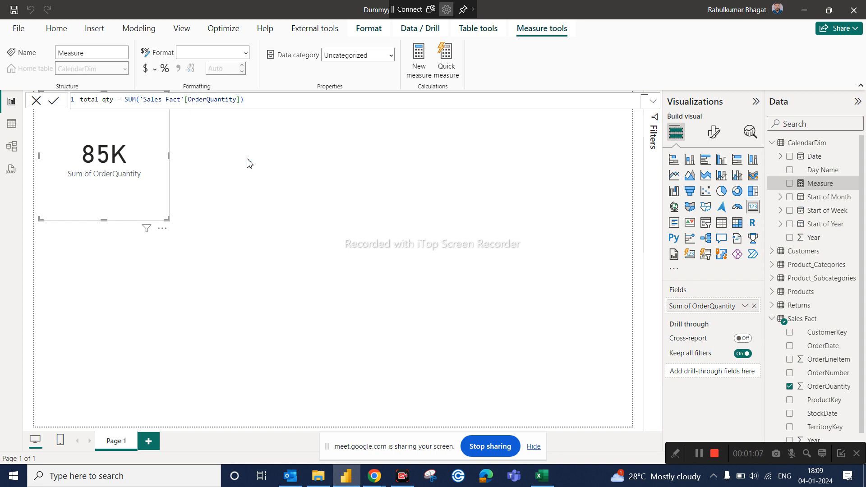
key(Return)
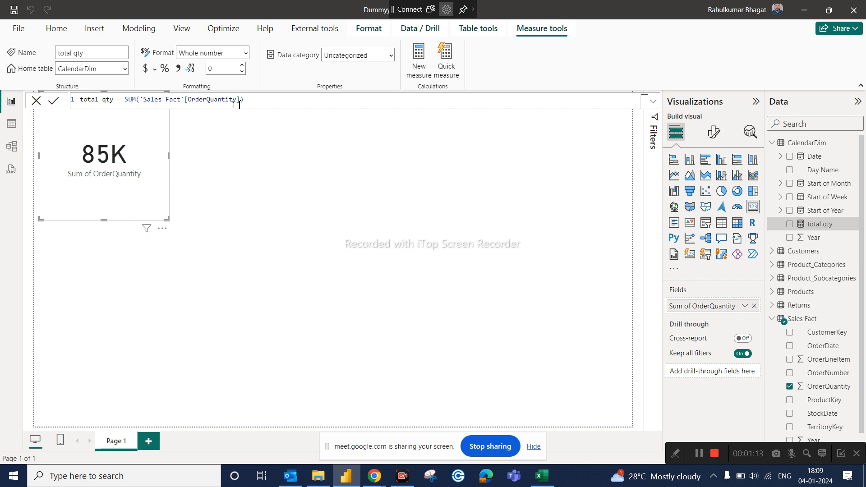
Step: Check the CalendarDim table's columns in Table view for the total qty measure and return to the report
click(471, 221)
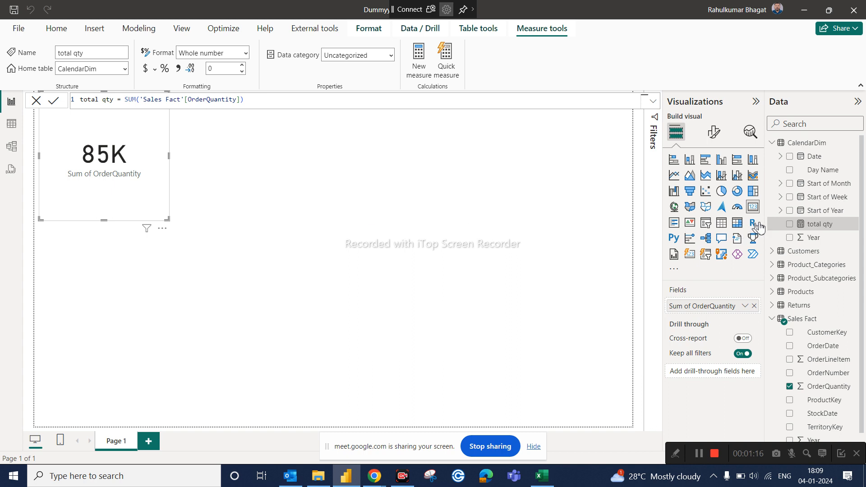
click(822, 228)
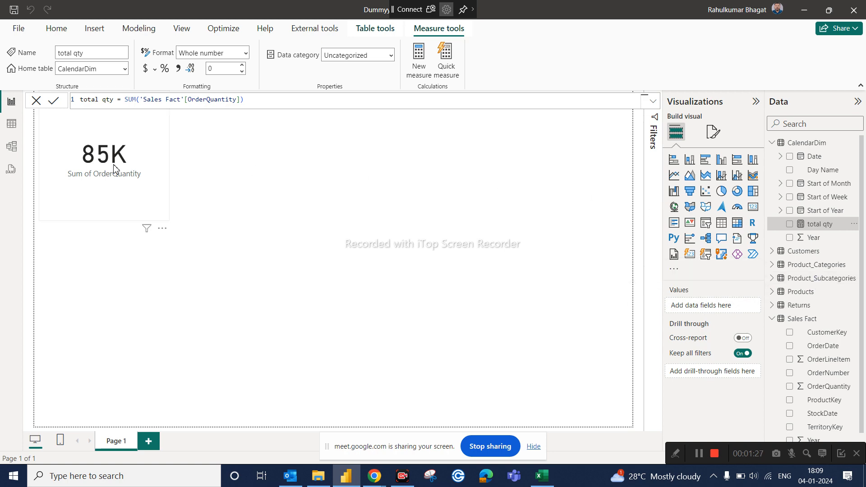
click(11, 124)
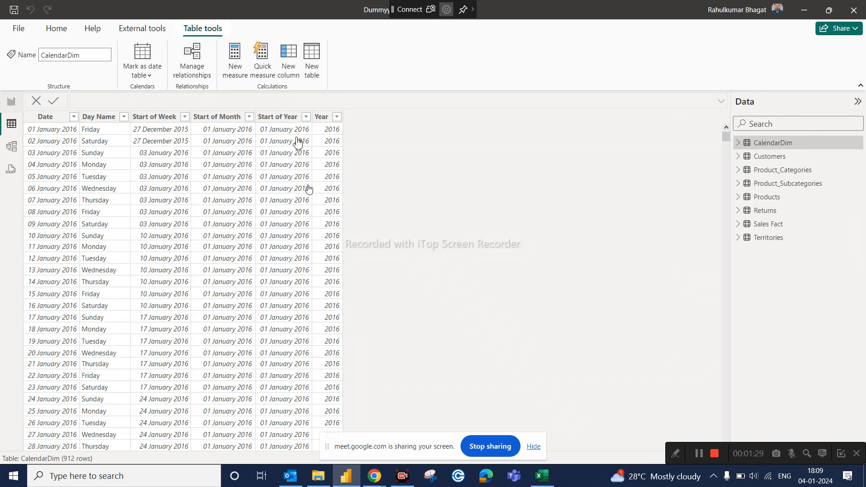
click(324, 118)
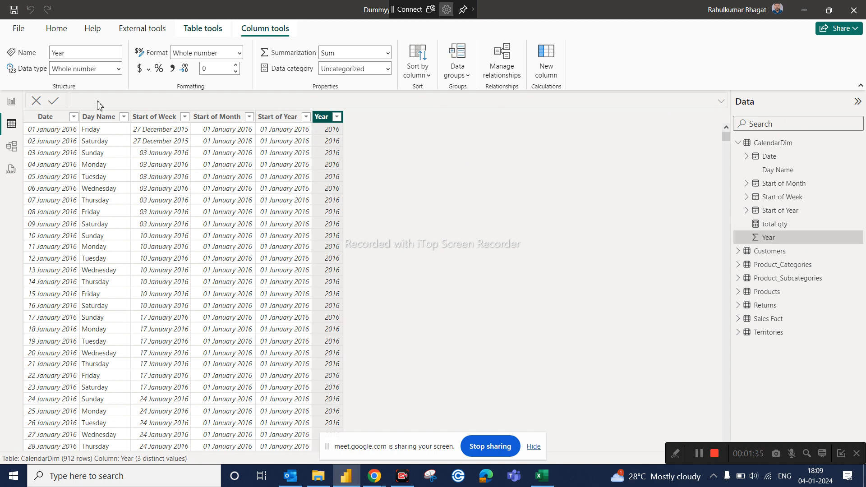
click(11, 101)
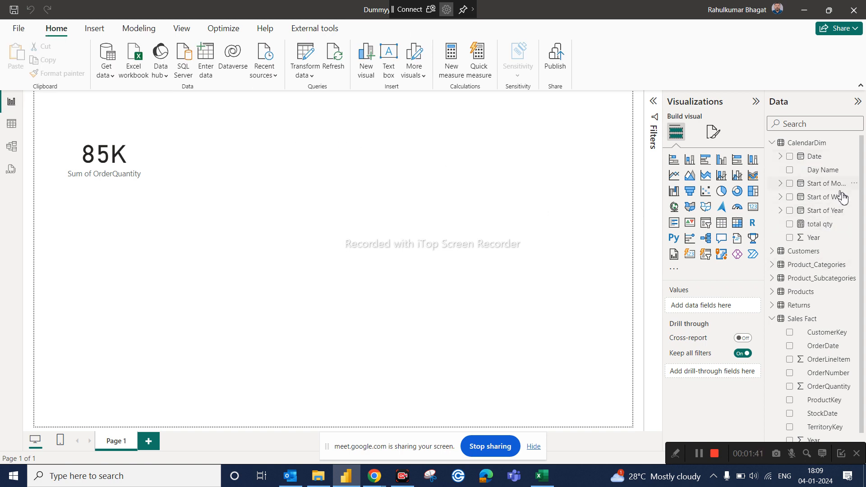
Step: Add the total qty measure to the report page as a card visual
drag(827, 224, 522, 217)
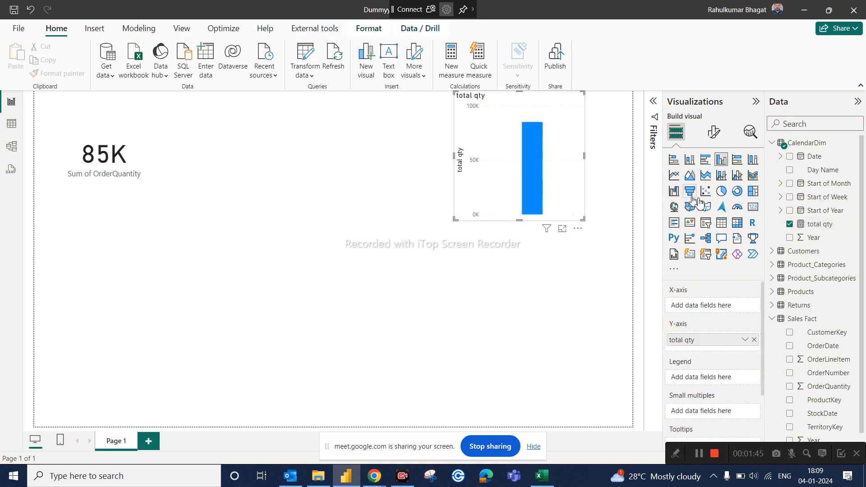
click(753, 208)
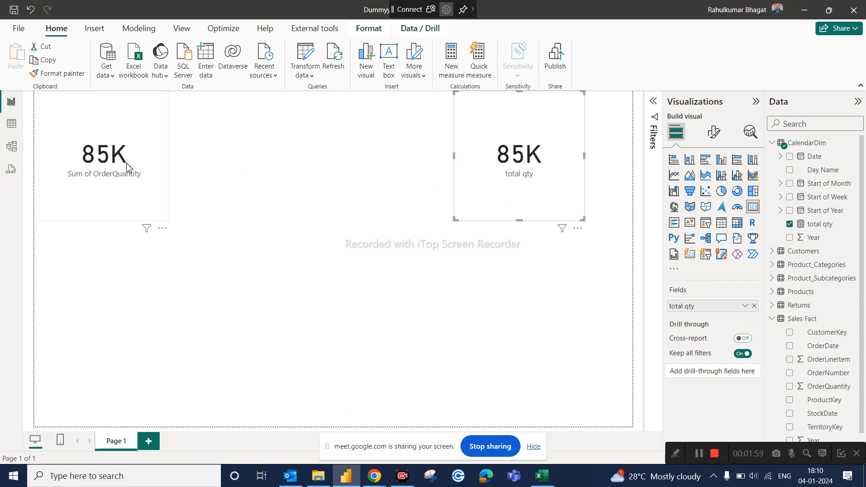
Step: Examine the model diagram and the CalendarDim table data, and return to the report page
click(11, 147)
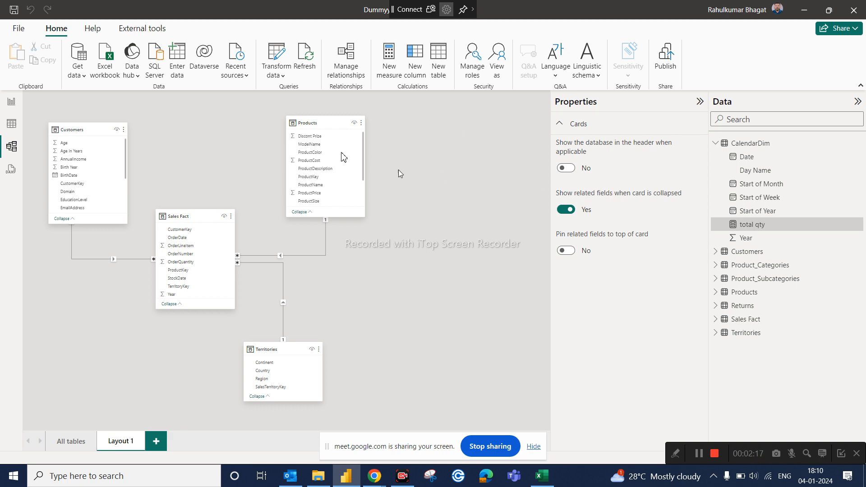
click(11, 124)
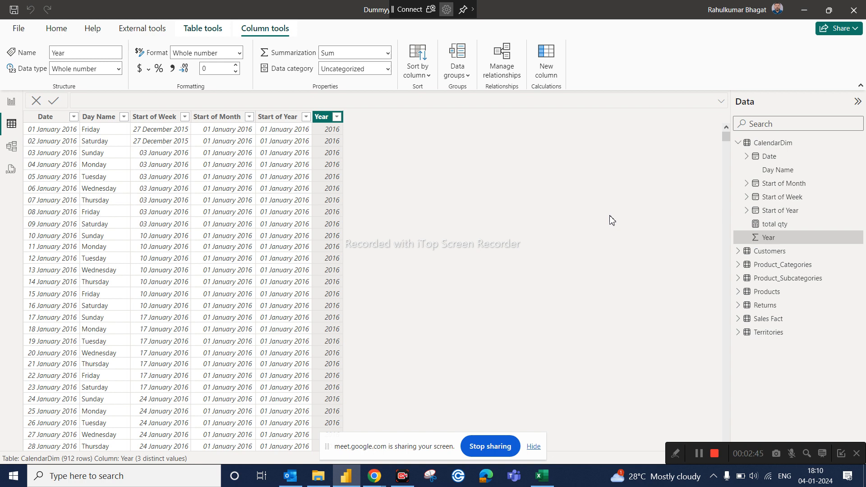
click(8, 102)
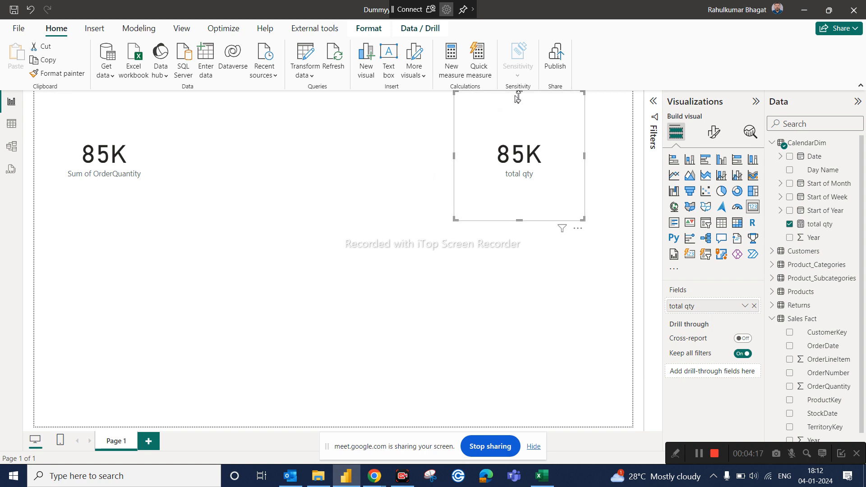
Step: Reduce the total qty card's height and move it closer to the Sum of OrderQuantity card
drag(520, 95, 527, 127)
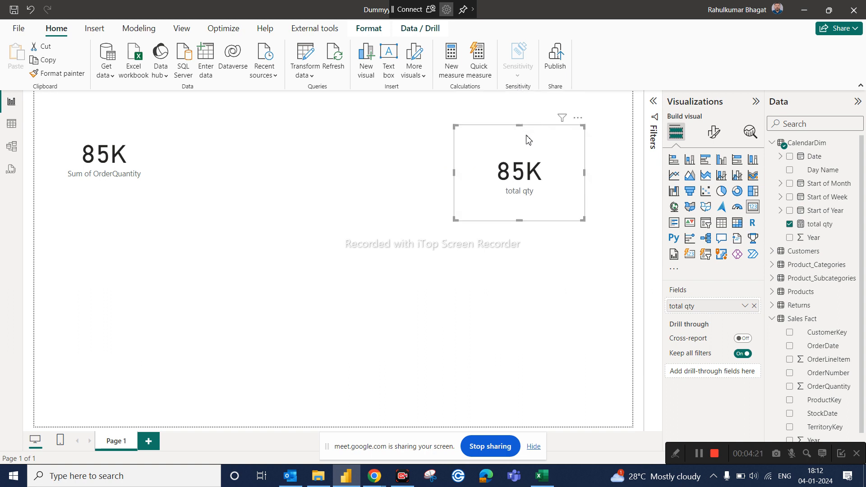
drag(528, 141, 273, 200)
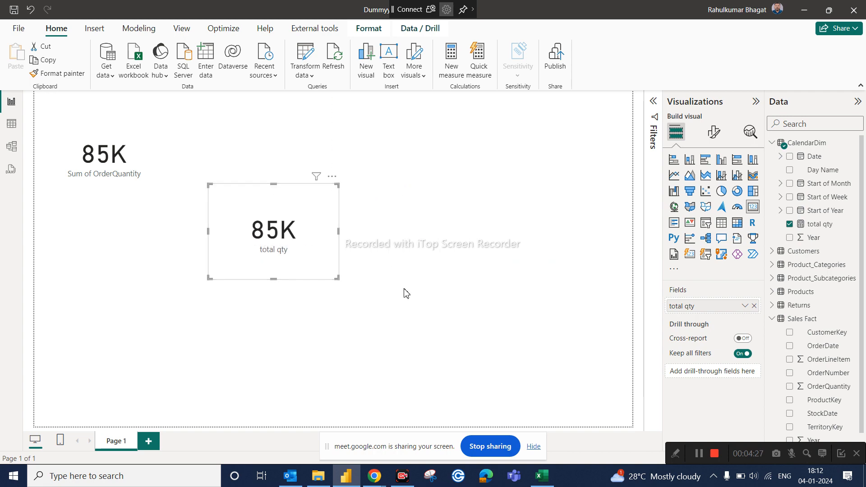
Step: Switch to the Excel workbook to review the CALCULATE entry on the DAX sheet, and return to Power BI
click(543, 485)
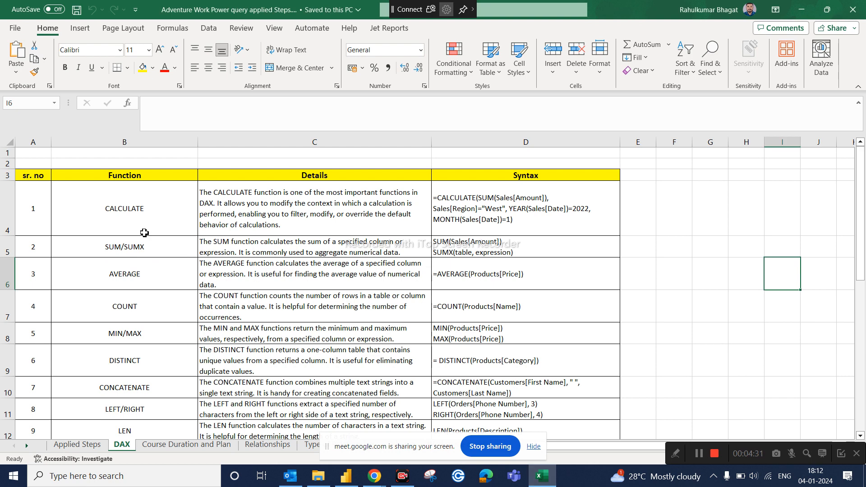
click(130, 215)
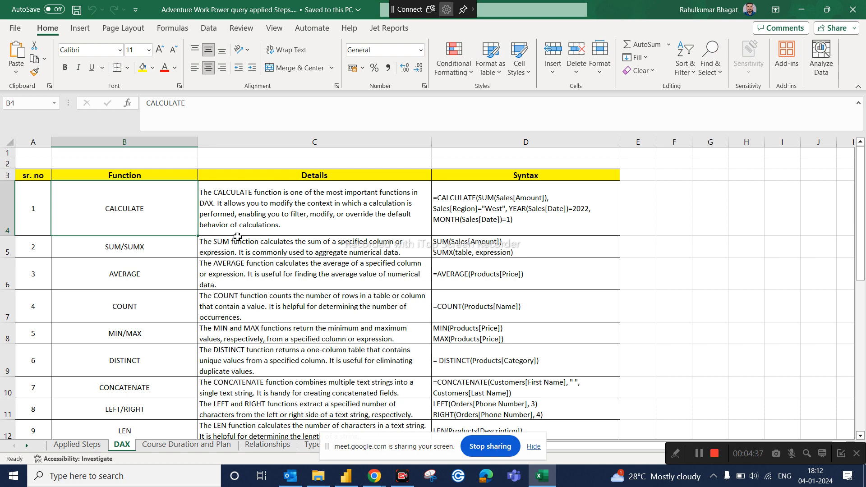
mouse_move(370, 485)
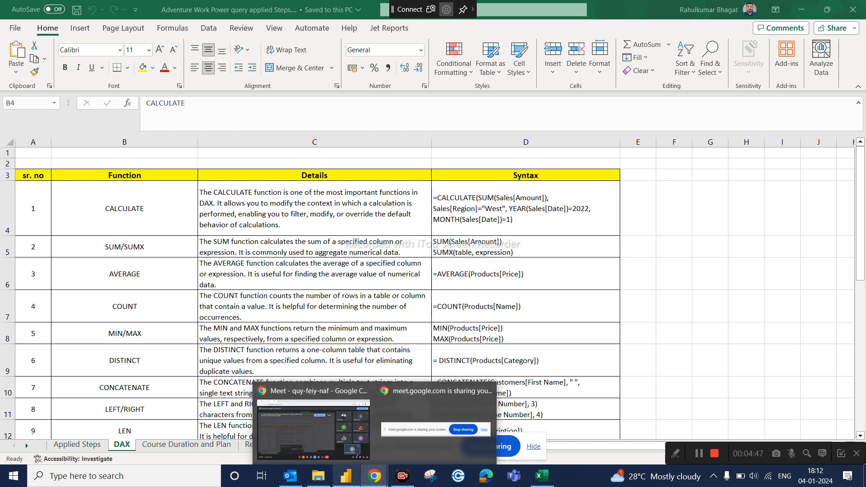
click(353, 479)
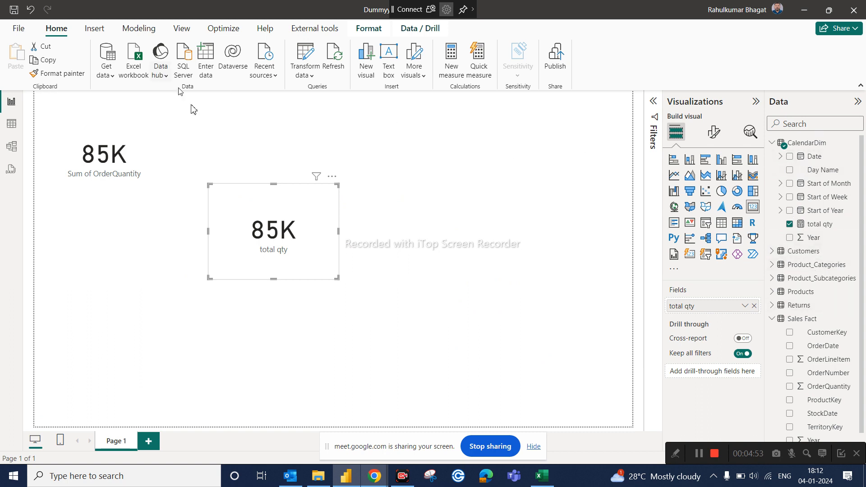
Step: Create and load an empty table named calculation, with the existing CalendarDim and Sales Fact field lists collapsed
click(773, 143)
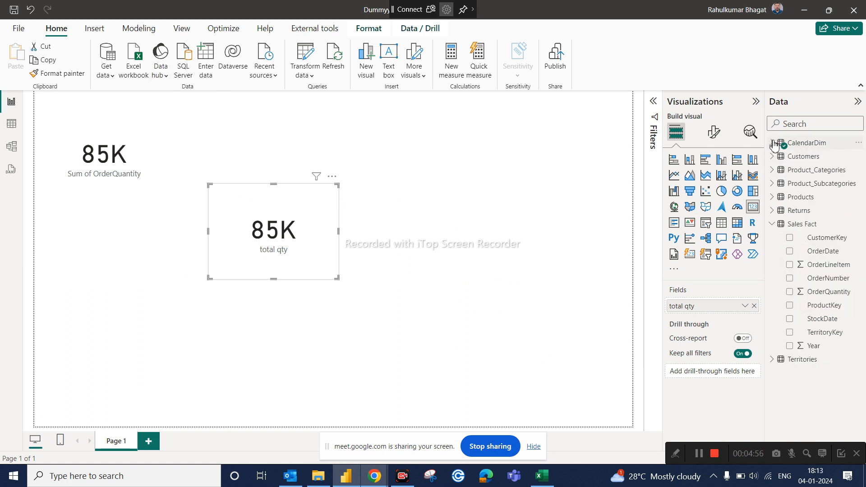
click(773, 224)
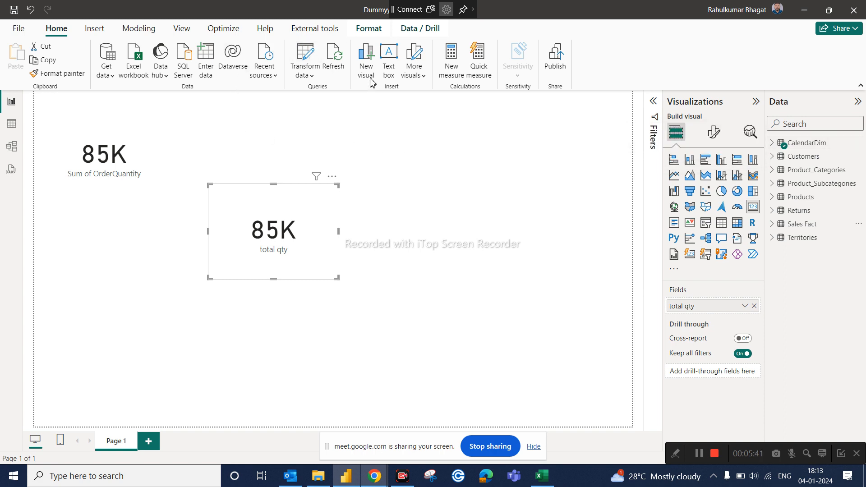
click(208, 63)
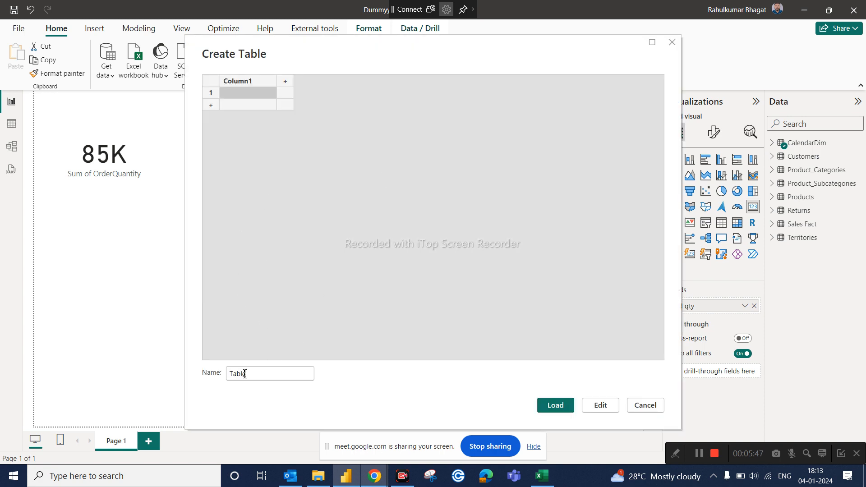
click(244, 374)
double_click(244, 373)
text(calcu)
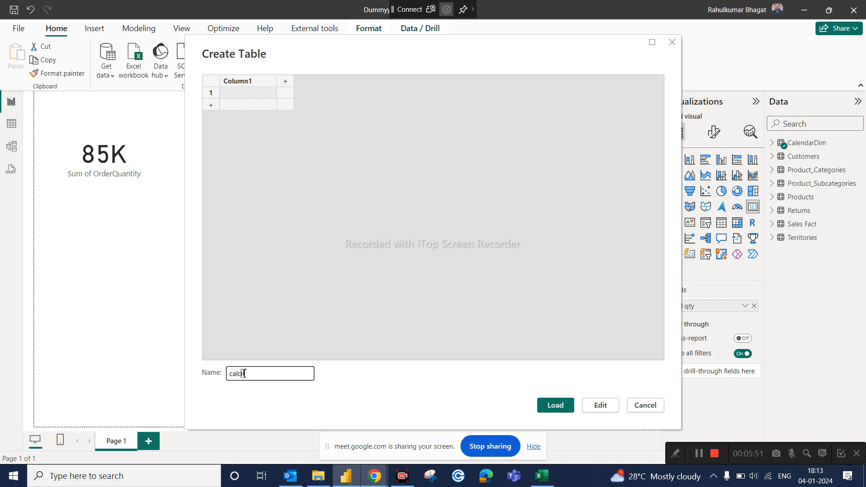
text(lation)
click(568, 407)
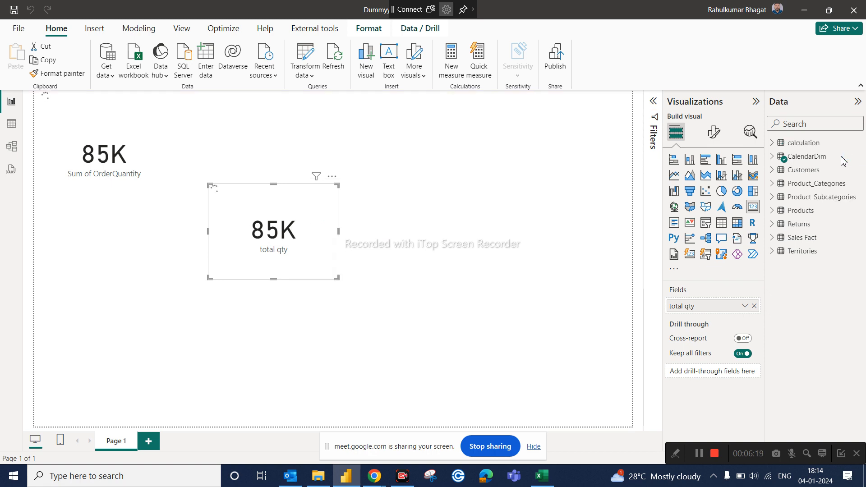
Step: Inspect the contents of the calculation table in Table view
click(808, 146)
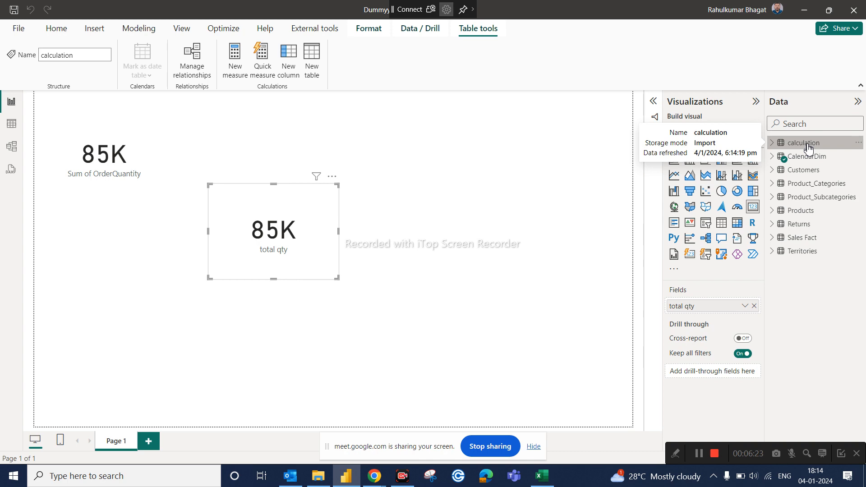
click(15, 129)
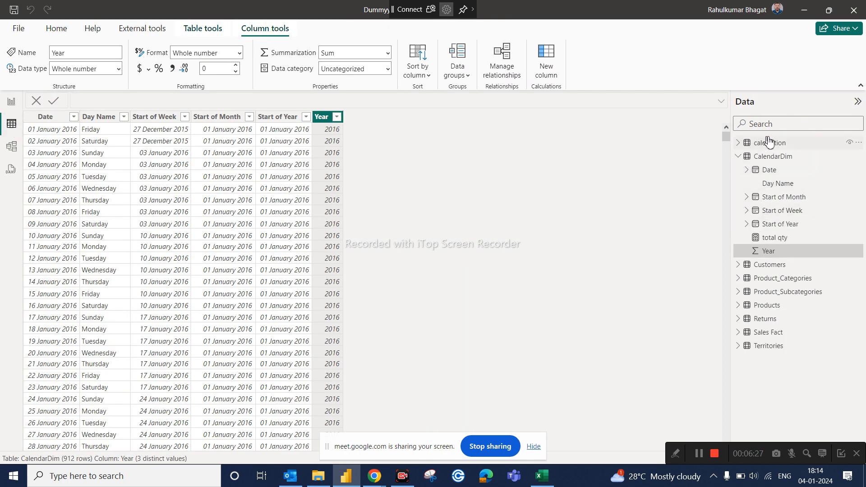
click(767, 141)
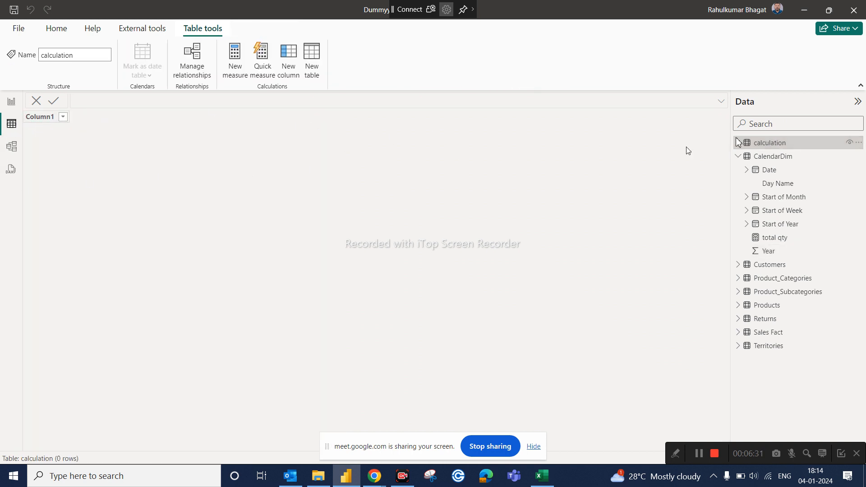
Step: Change the home table of the total qty measure from CalendarDim to calculation
click(737, 156)
click(738, 157)
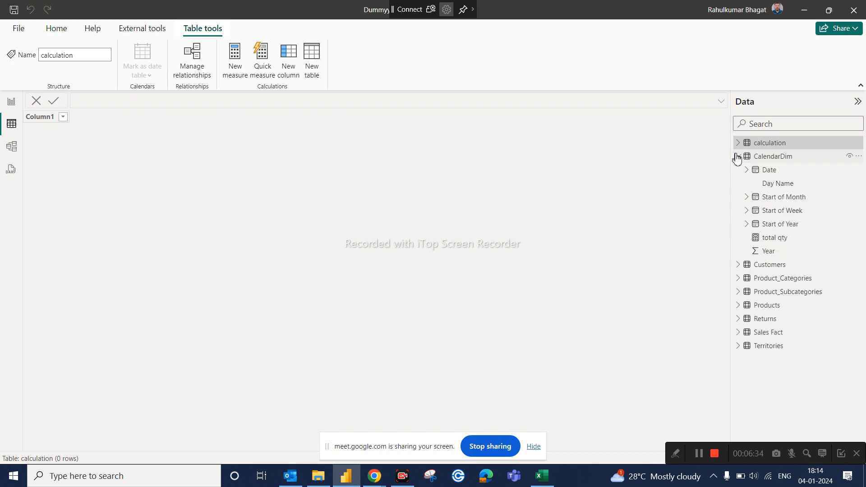
click(781, 239)
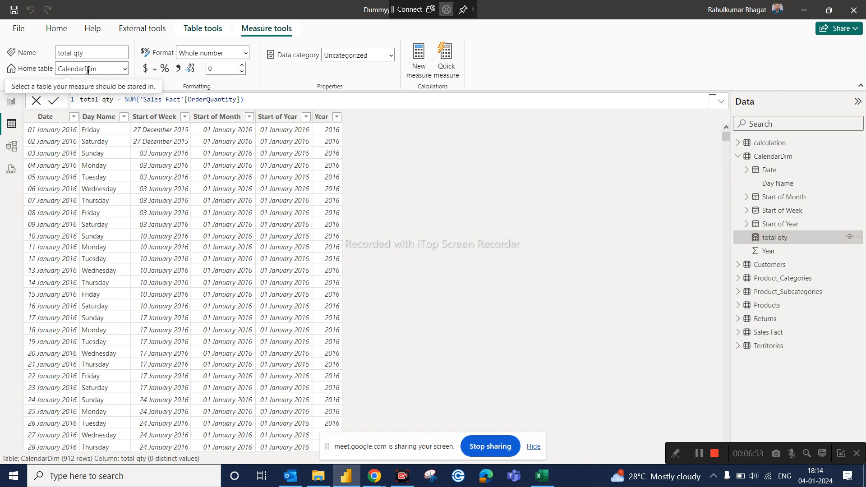
click(125, 70)
click(101, 88)
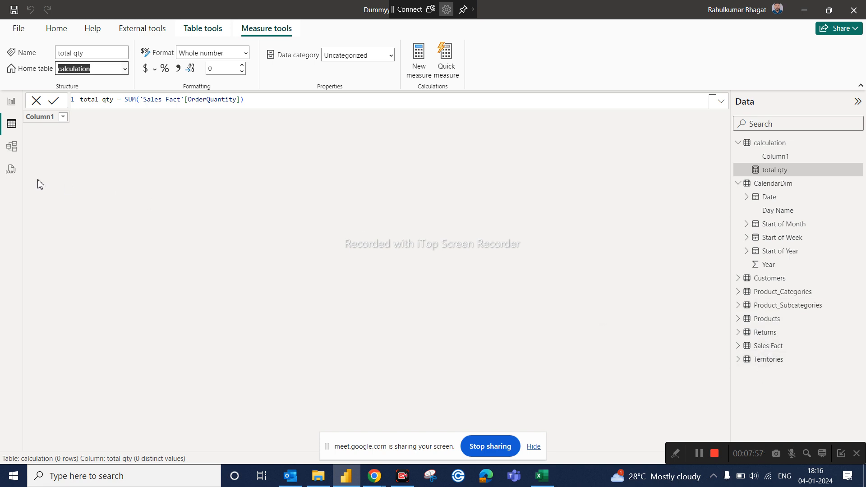
Step: Examine how the Sales Fact and Customers tables are related in Model view
click(13, 152)
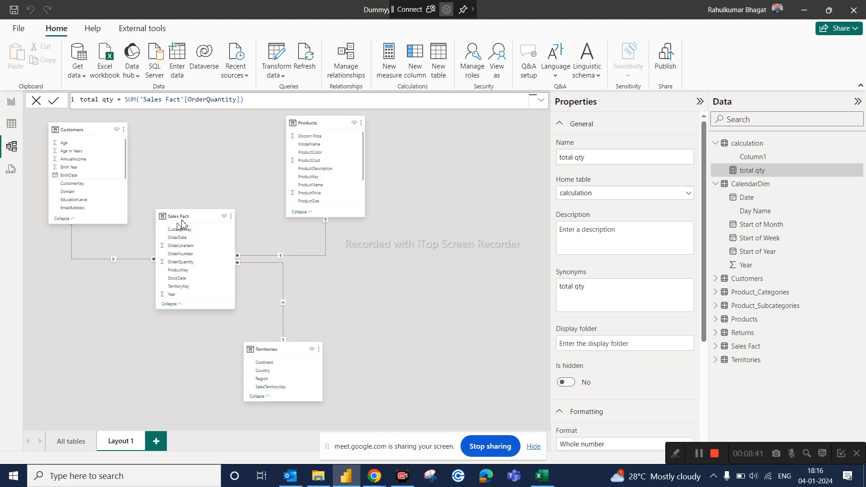
mouse_move(183, 217)
mouse_move(68, 133)
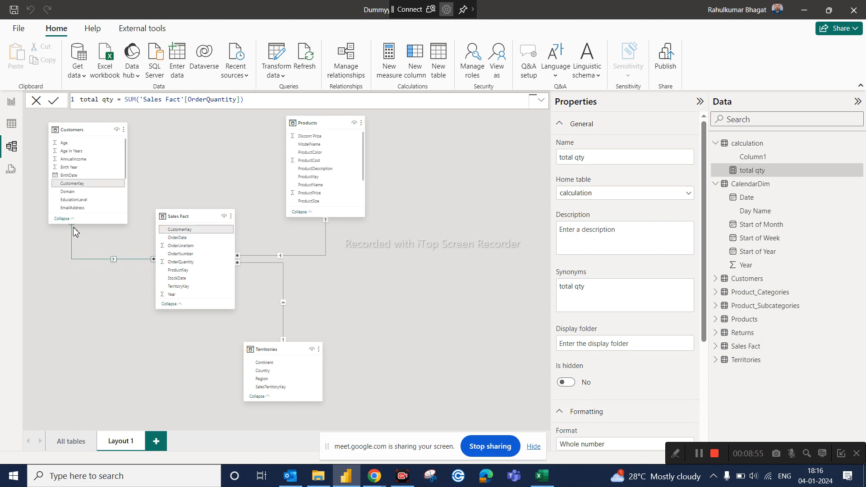
Step: Insert a table visual on the report page, placed beside the total qty card and enlarged
click(11, 102)
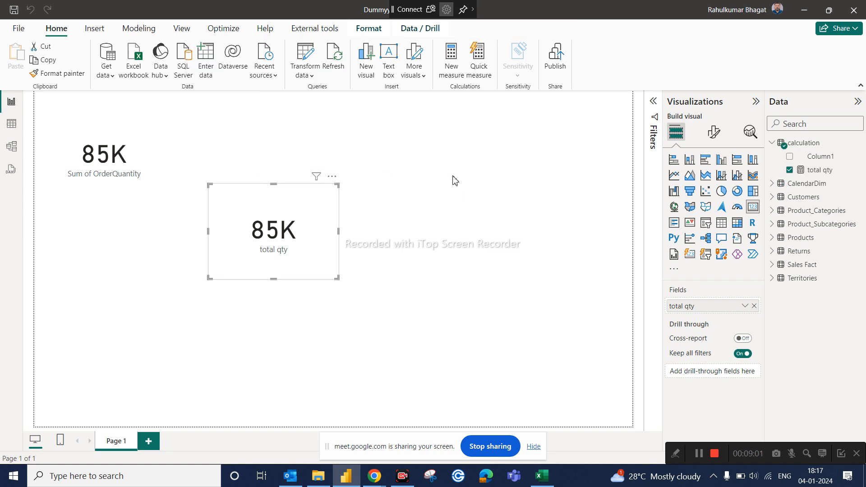
click(455, 181)
click(718, 224)
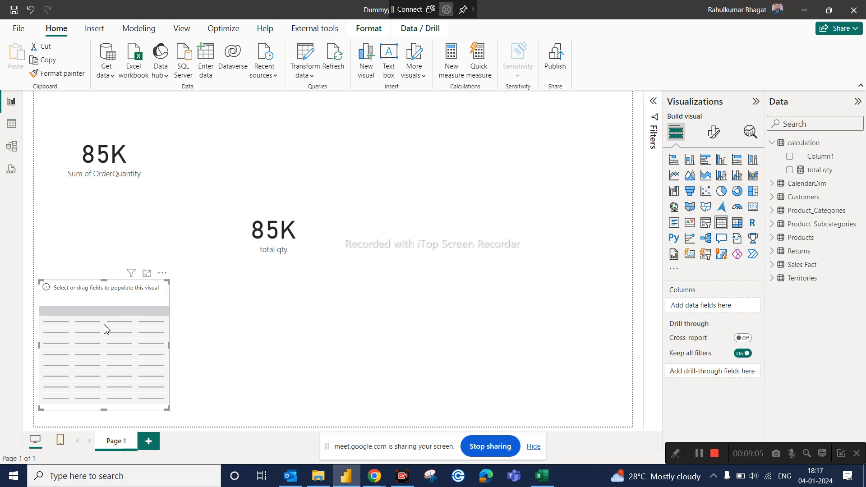
drag(106, 328, 426, 205)
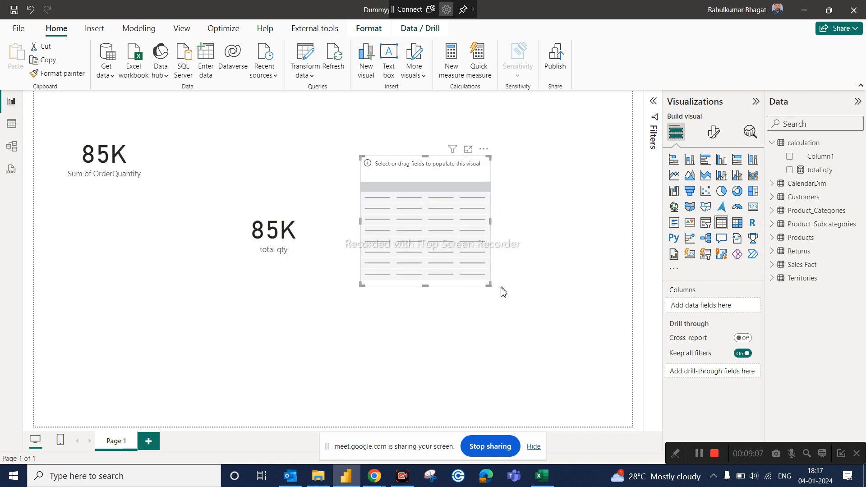
drag(490, 286, 553, 323)
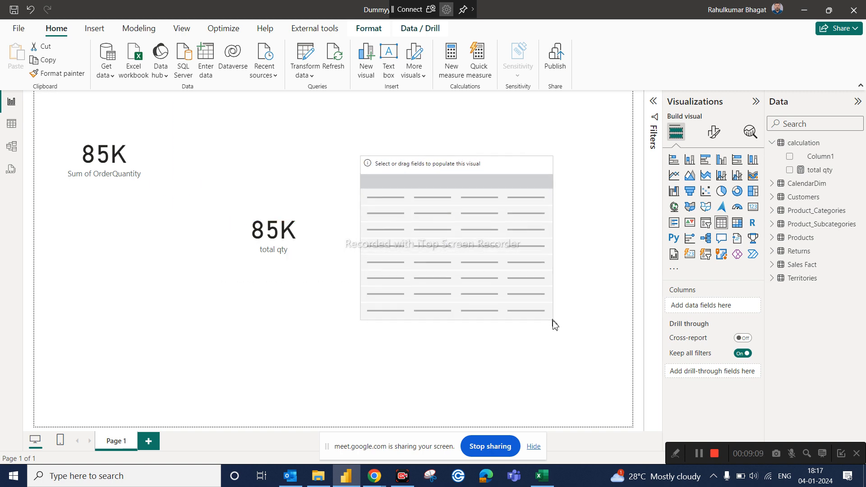
Step: Populate the table visual with the total qty measure and put the Products table's ProductName column before it
drag(830, 172, 731, 307)
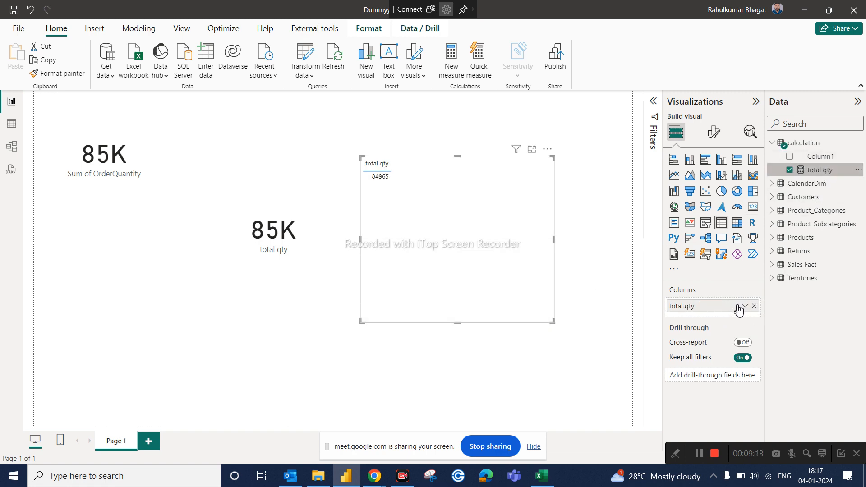
click(807, 127)
text(prod)
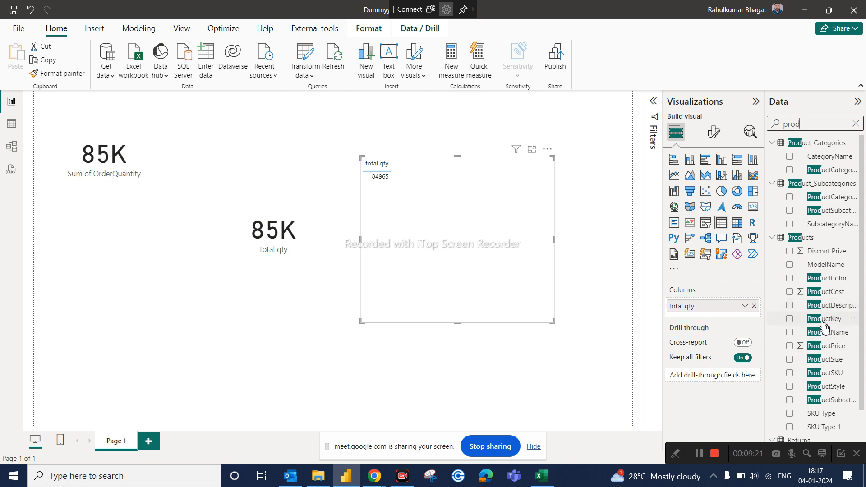
drag(826, 332, 704, 306)
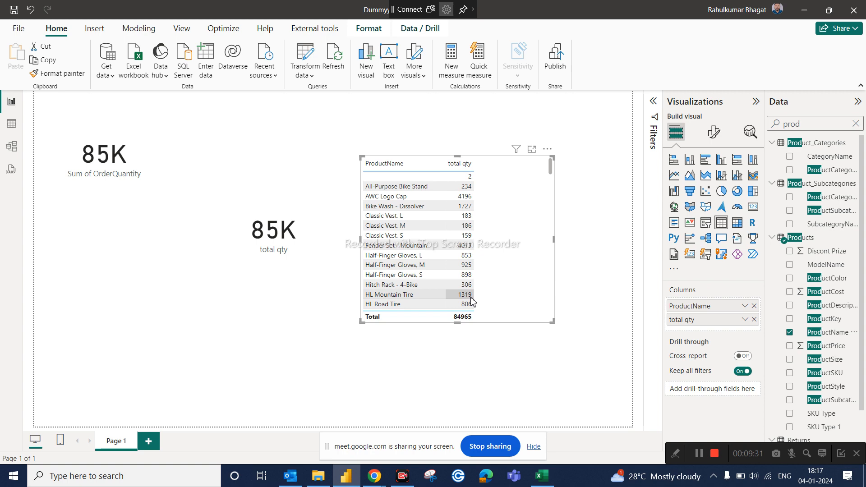
Step: Deactivate the relationship between Sales Fact and Customers, and check the table visual in the report
click(10, 146)
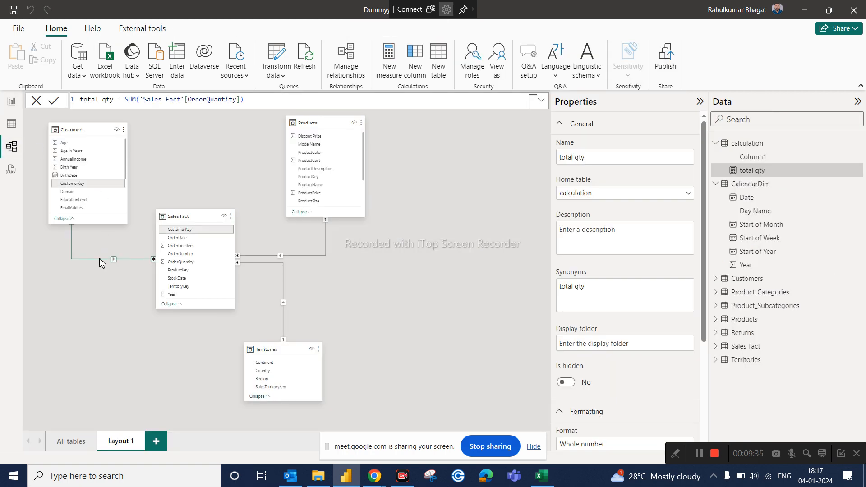
right_click(100, 258)
click(113, 279)
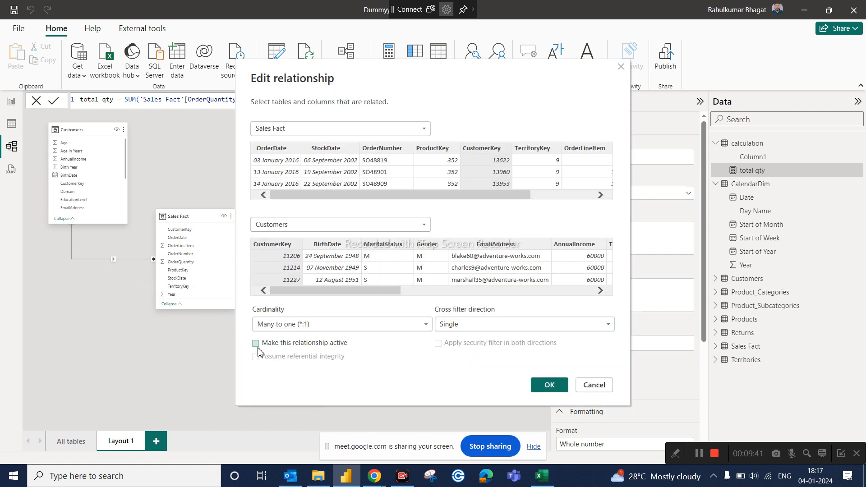
click(544, 386)
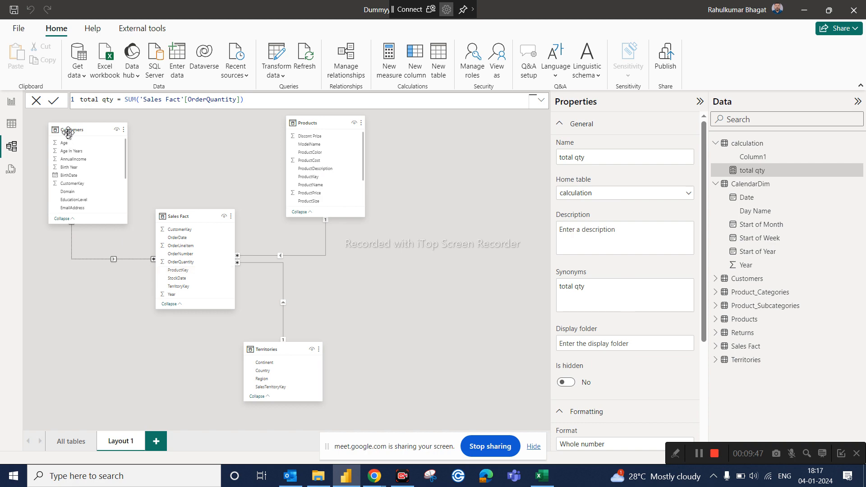
click(11, 102)
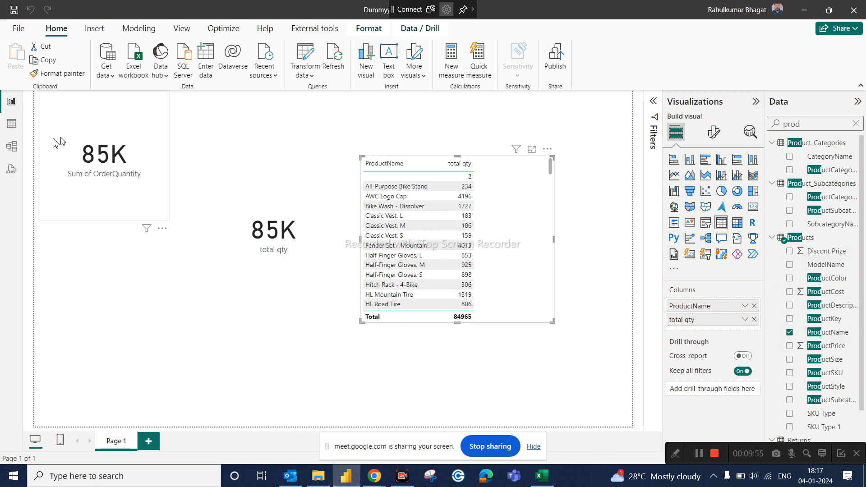
Step: Deactivate the relationship between Sales Fact and Products, and check the total qty per product in the report
click(21, 148)
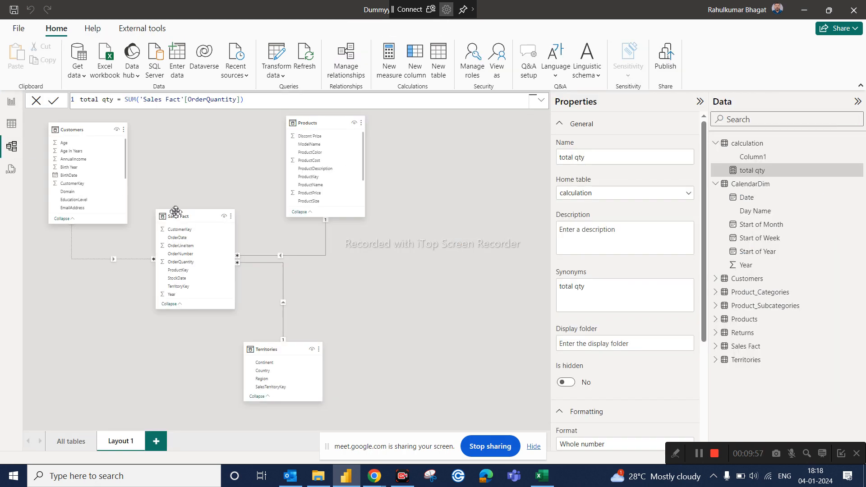
right_click(317, 256)
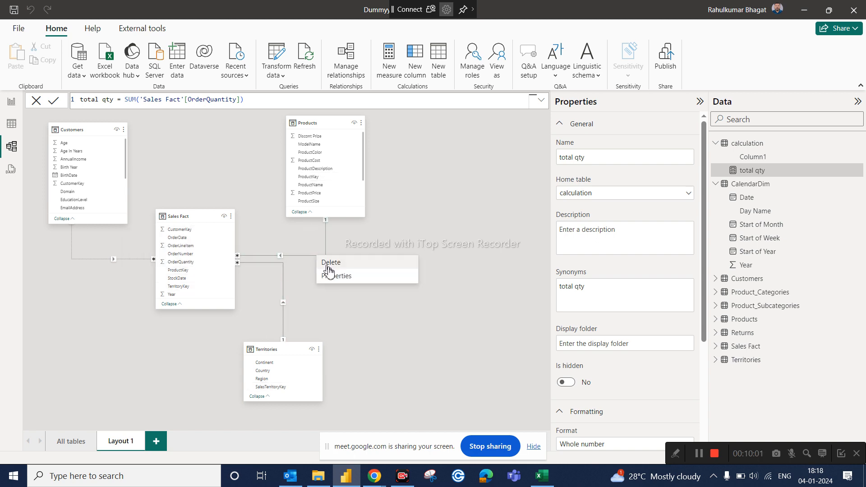
click(330, 272)
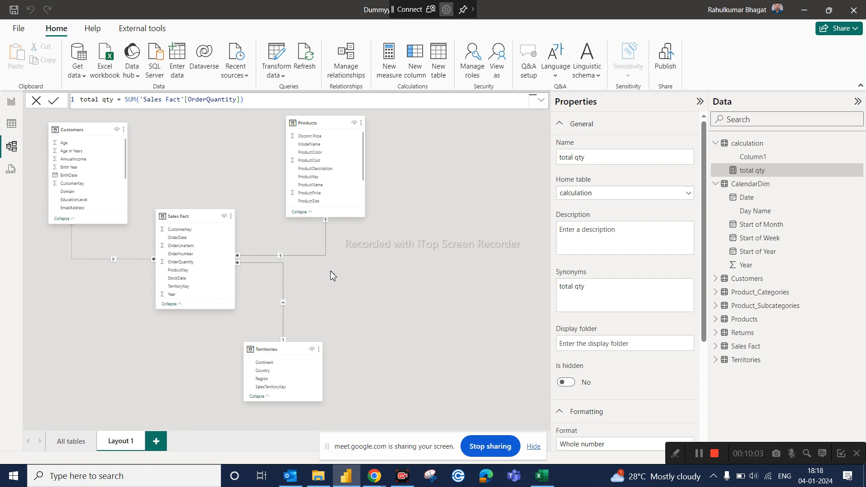
click(277, 346)
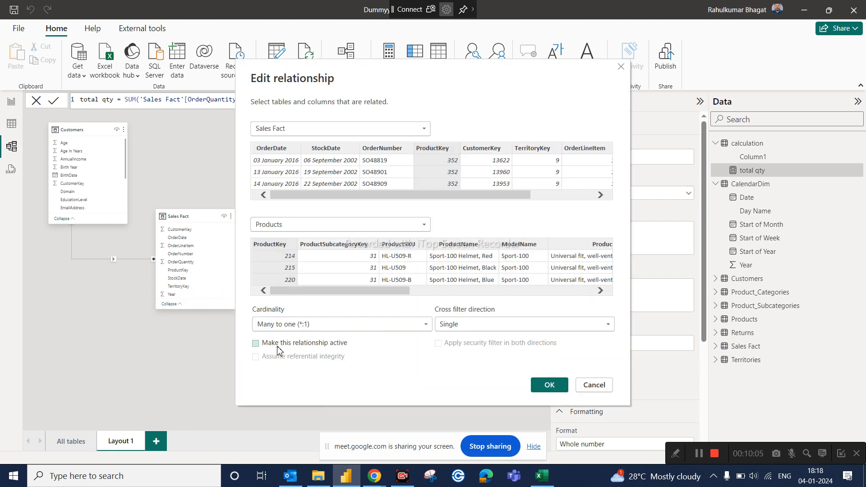
click(549, 385)
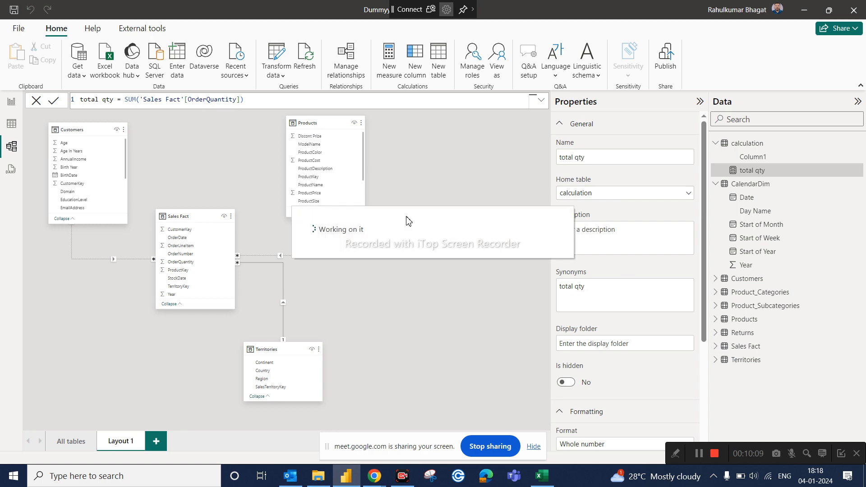
click(11, 101)
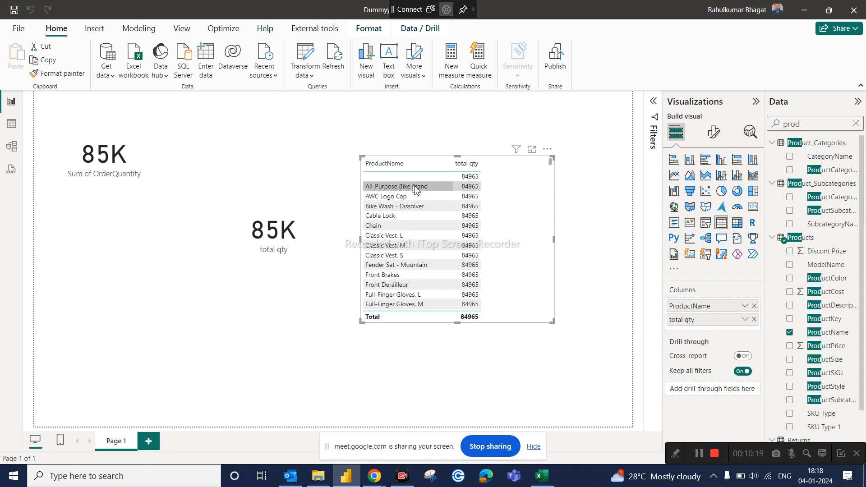
Step: Make the relationship between Sales Fact and Products active again in Model view
click(12, 146)
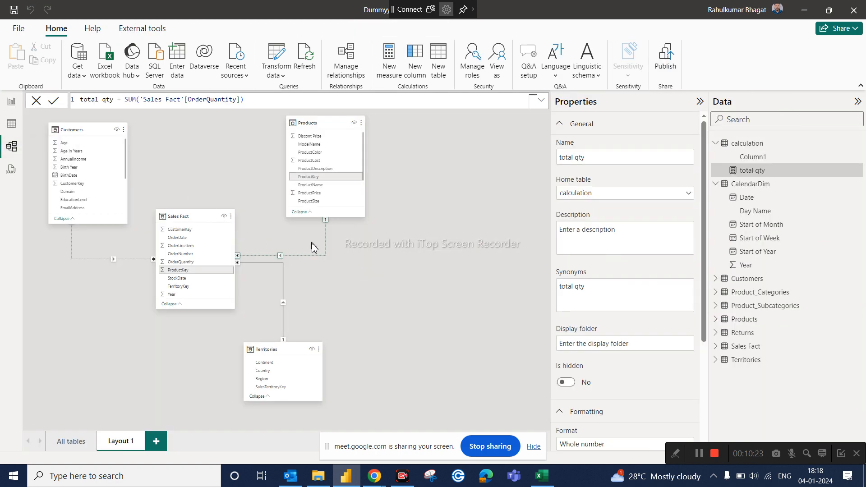
right_click(314, 258)
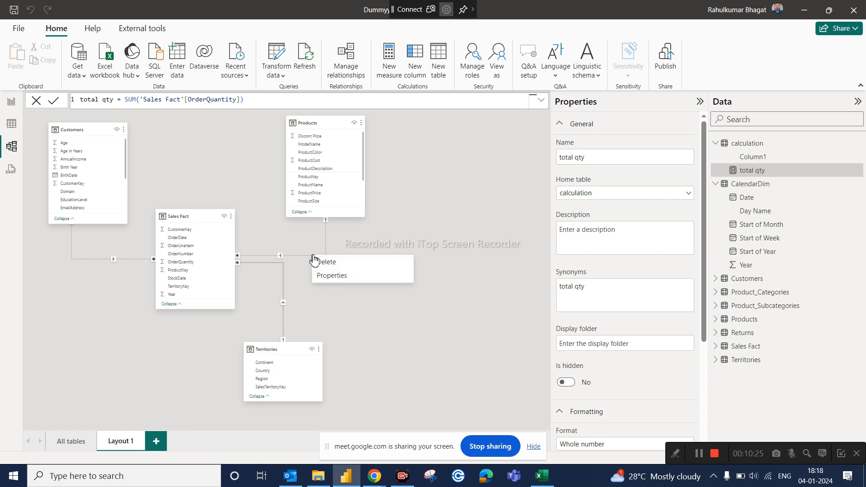
click(327, 276)
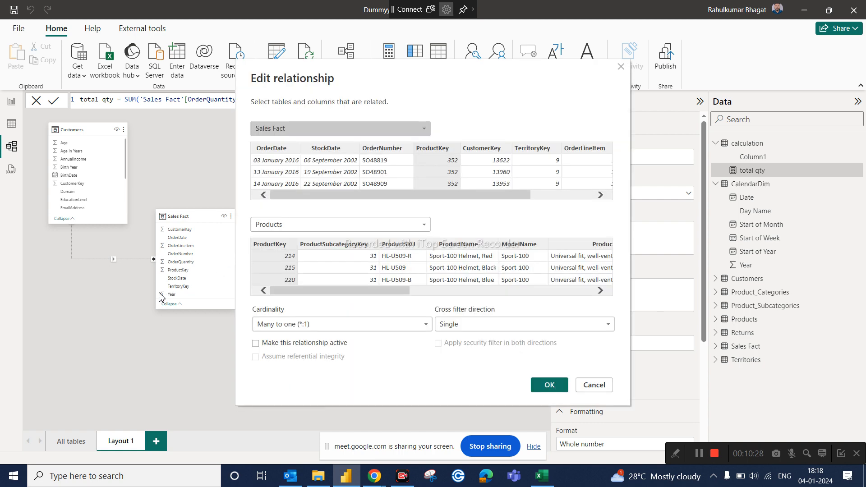
click(268, 344)
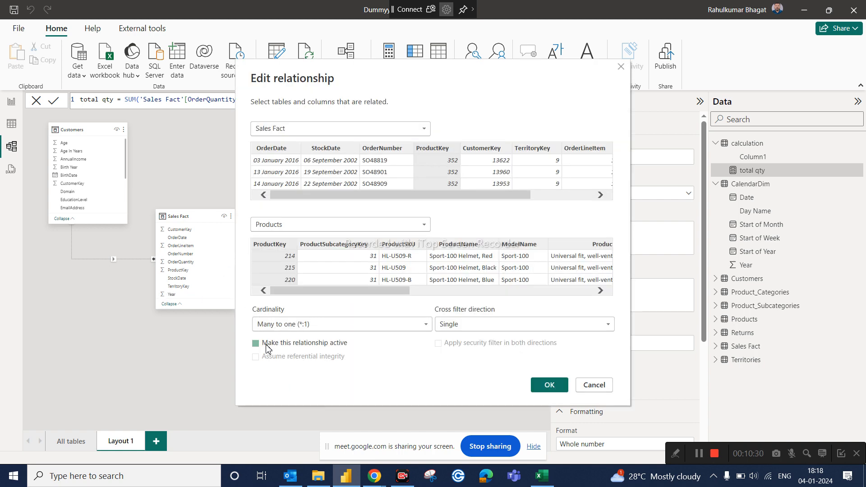
click(549, 386)
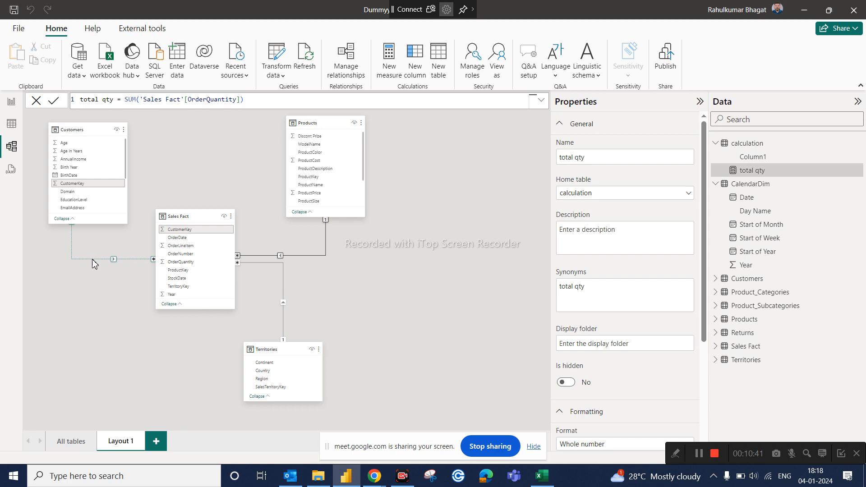
Step: Make the relationship between Sales Fact and Customers active again
right_click(92, 259)
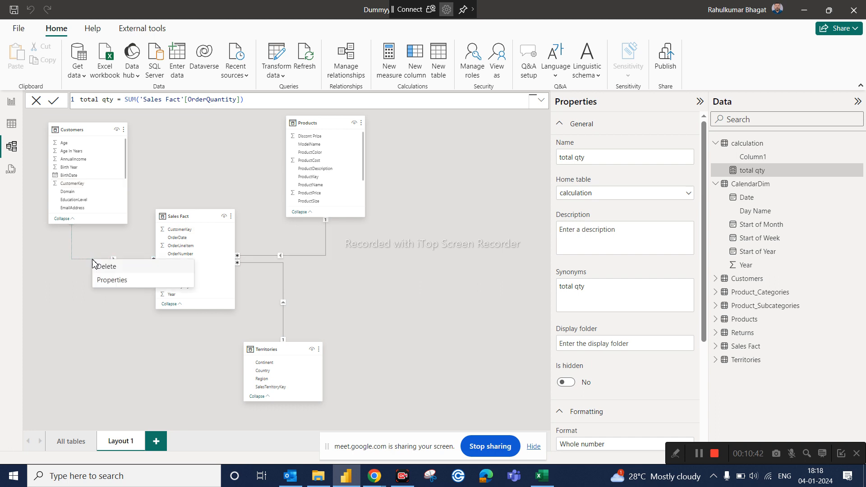
click(115, 280)
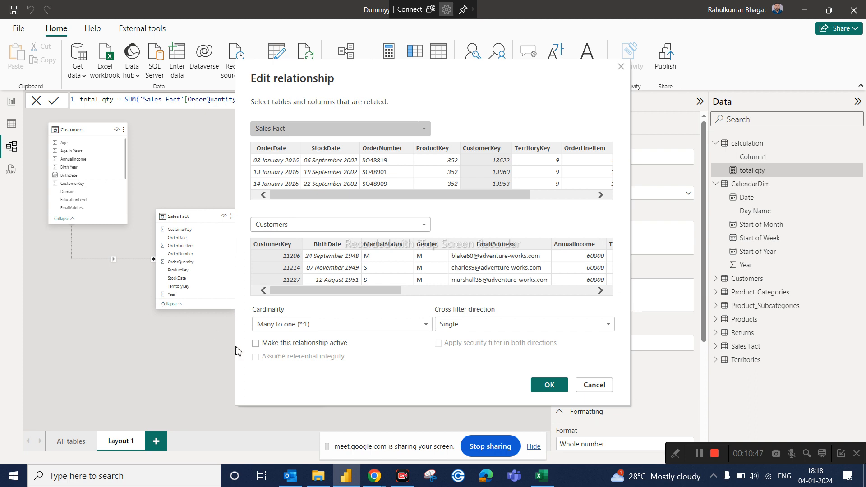
click(264, 344)
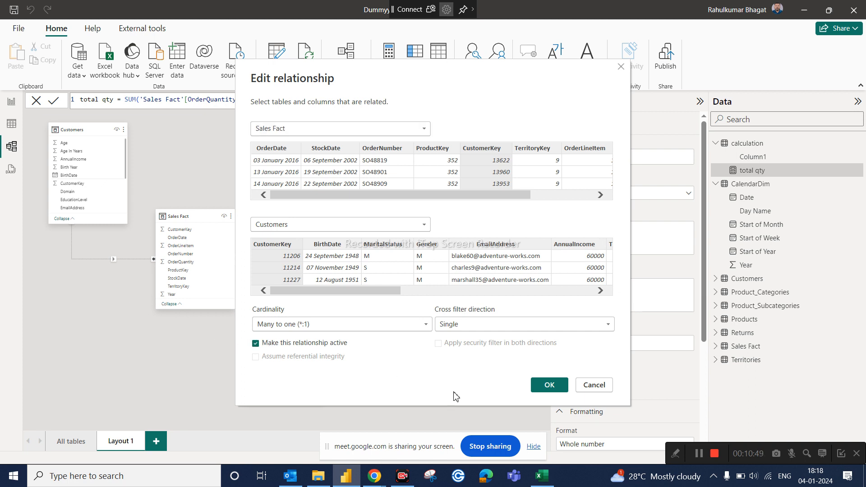
click(549, 385)
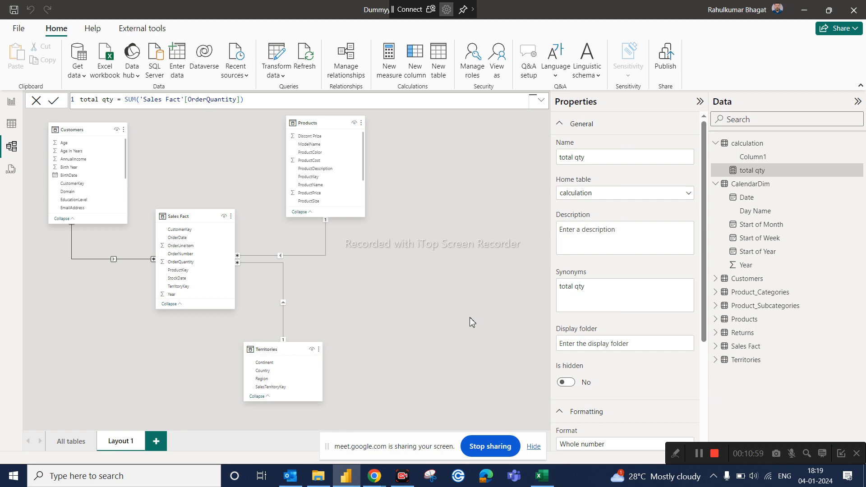
Step: Switch to the Google Meet call, admit the waiting participant, and return to Power BI
click(374, 476)
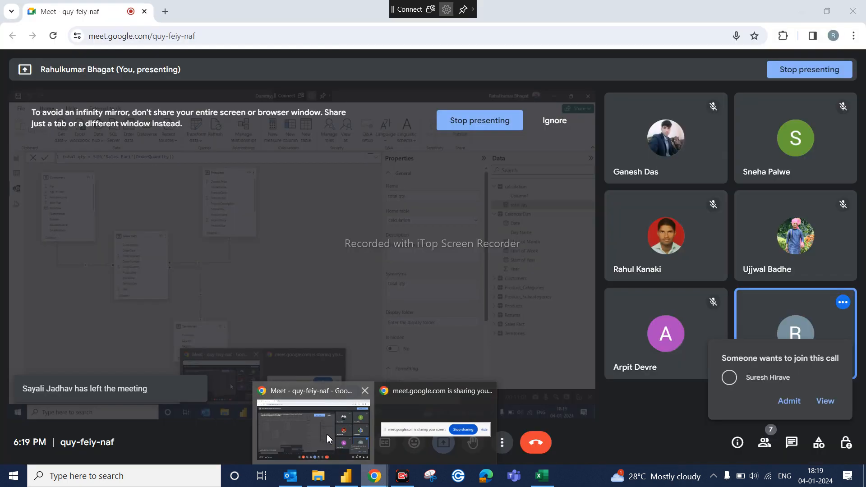
click(326, 434)
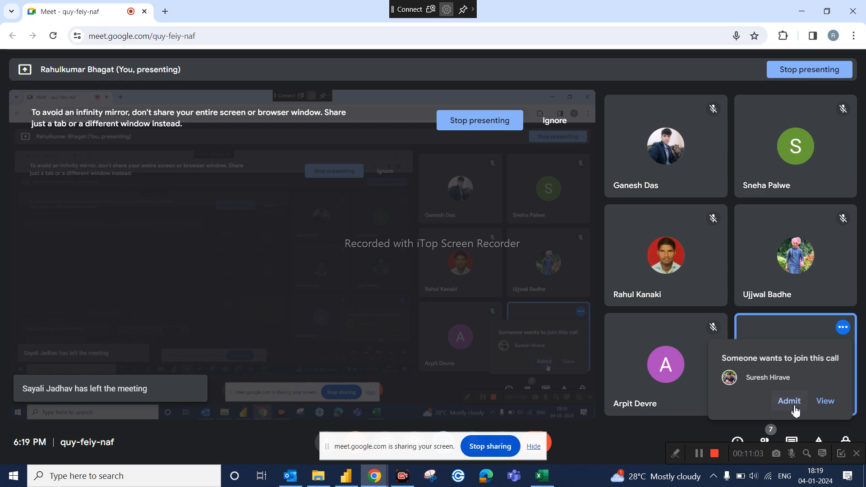
click(795, 408)
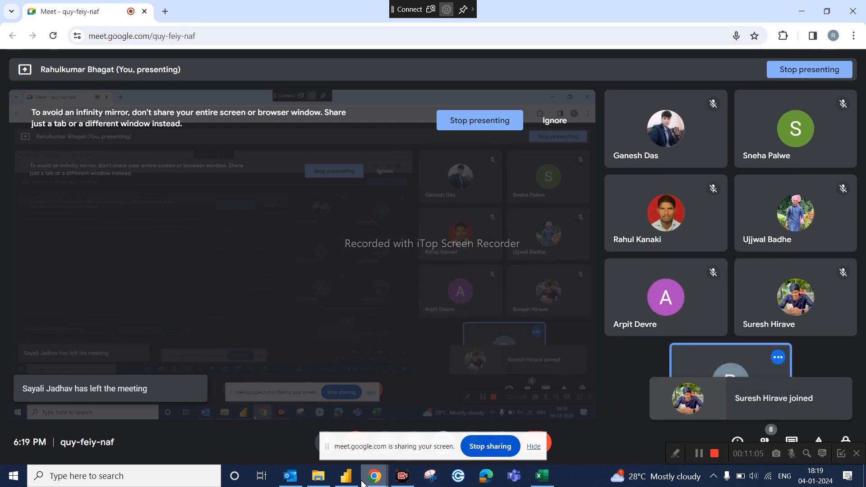
click(346, 476)
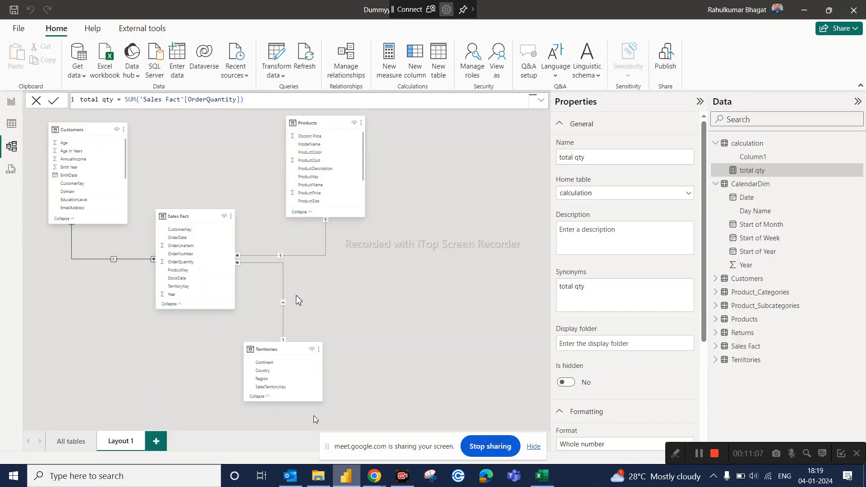
Step: Return to the report and move the product table visual up and left, closer to the Sum of OrderQuantity card
click(7, 105)
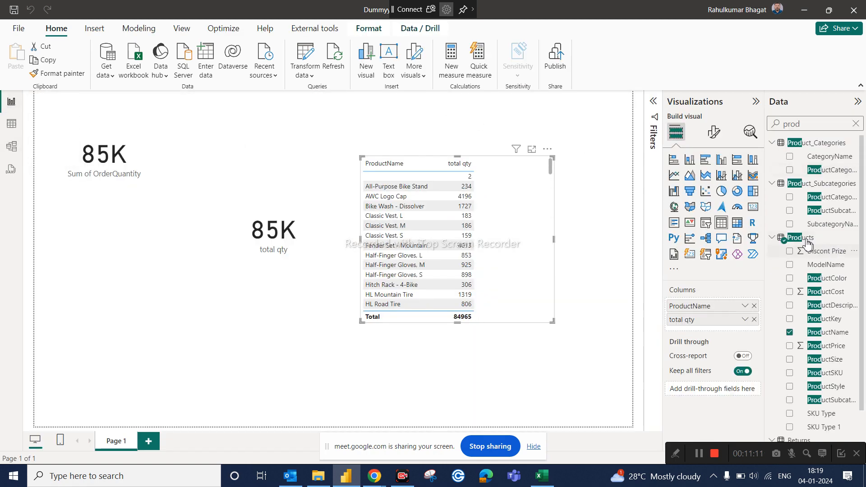
drag(523, 194, 413, 150)
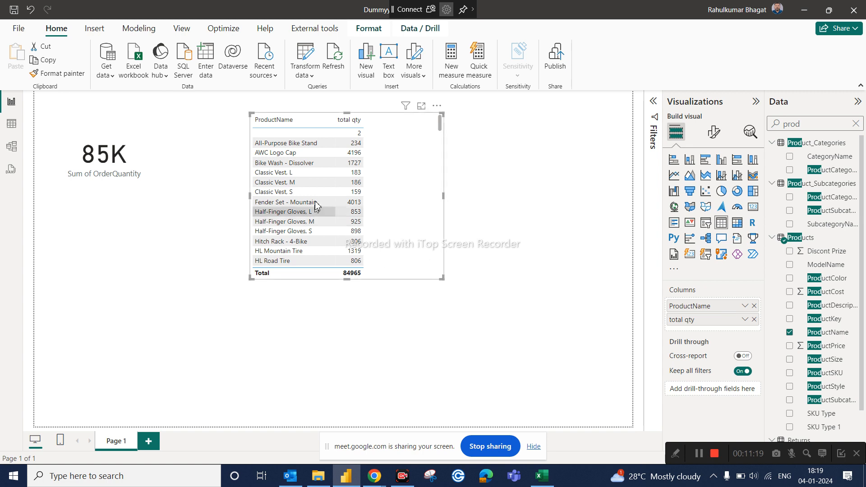
Step: Examine the Territories table's data in Table view and return to the report
click(11, 130)
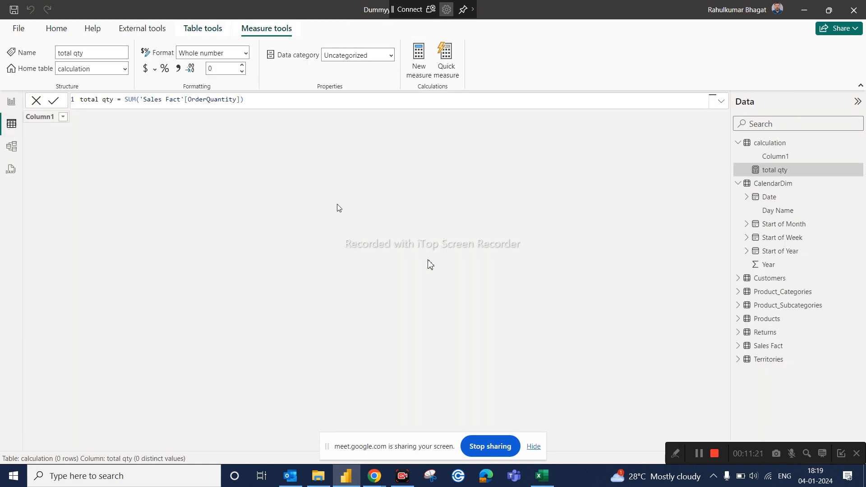
click(772, 360)
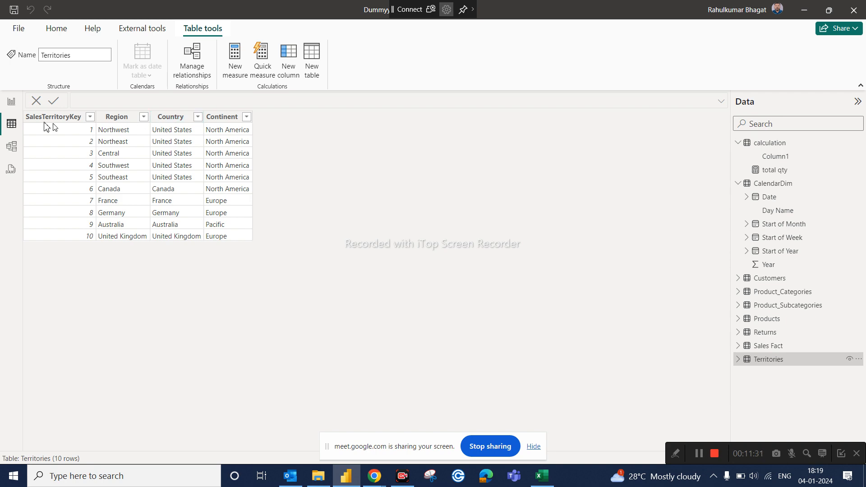
click(11, 104)
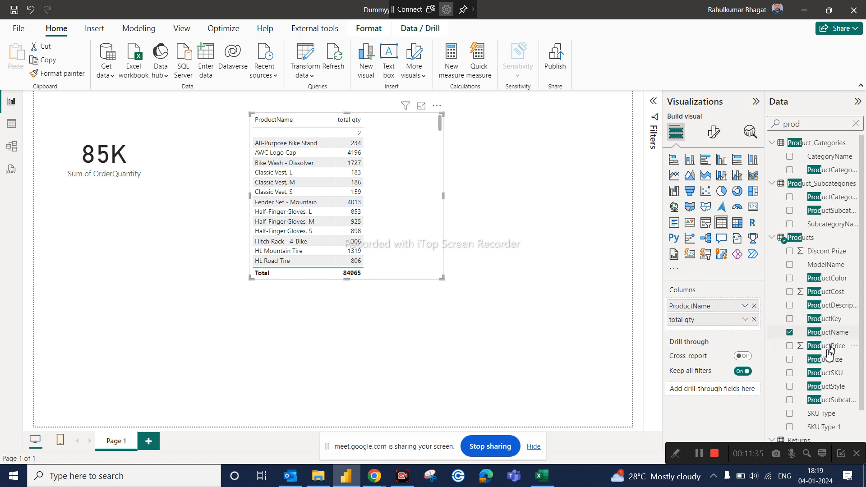
Step: Search the fields for "coun" and replace ProductName with Country from Territories in the table visual
double_click(803, 125)
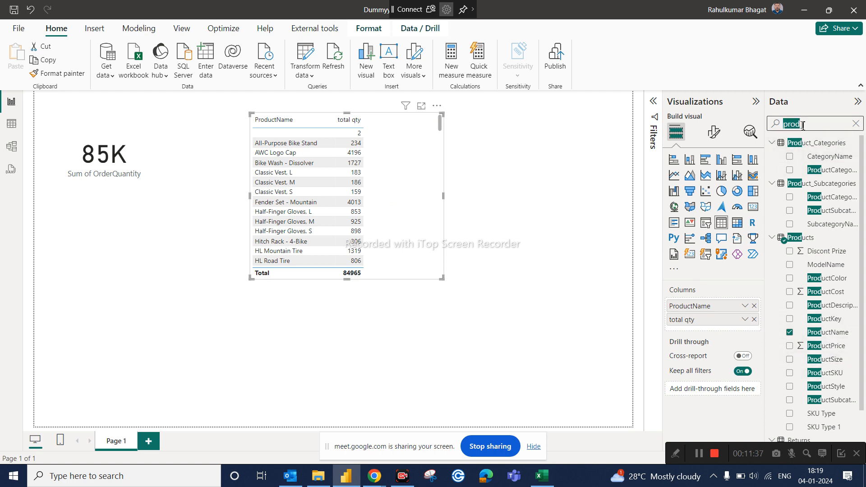
text(coun)
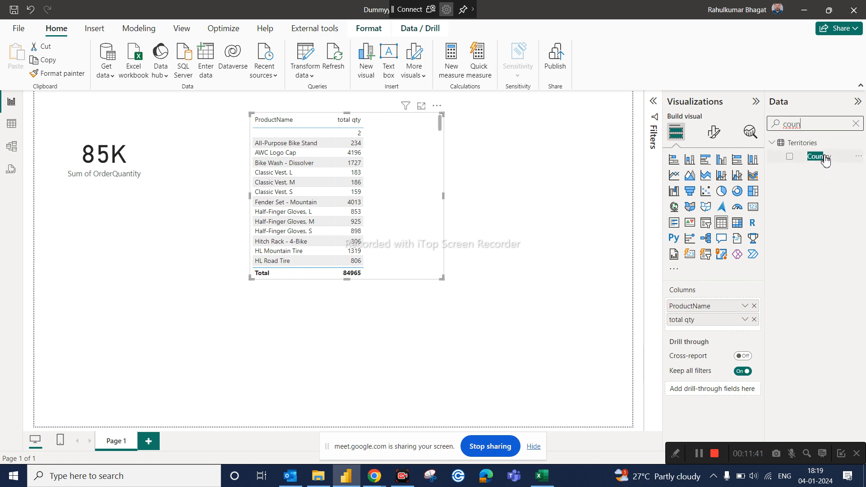
drag(825, 169, 740, 312)
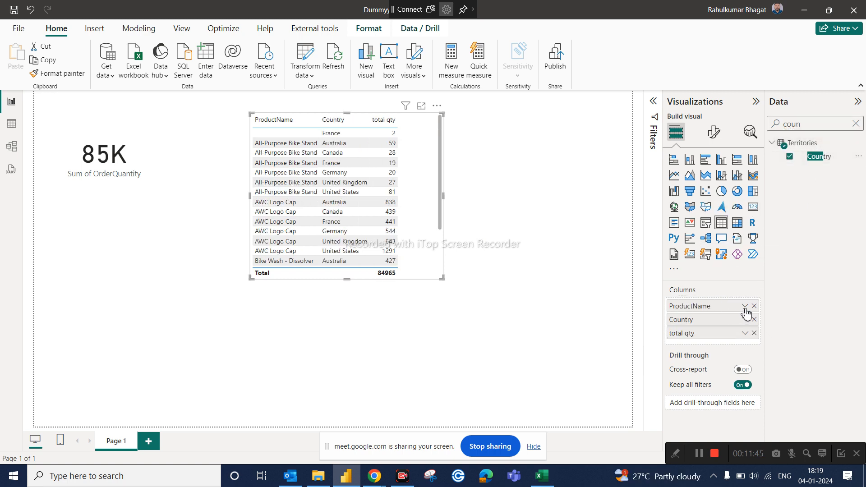
click(754, 307)
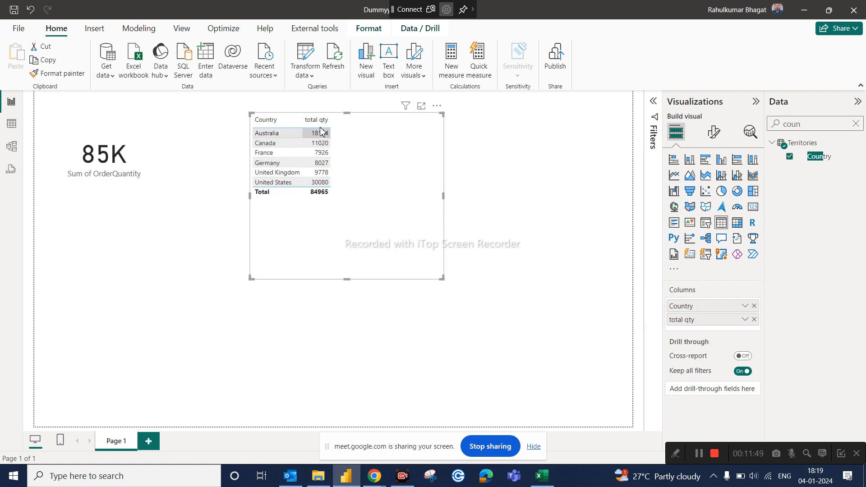
Step: Check the table relationships in Model view, and shrink the Country table visual back on the report
click(12, 147)
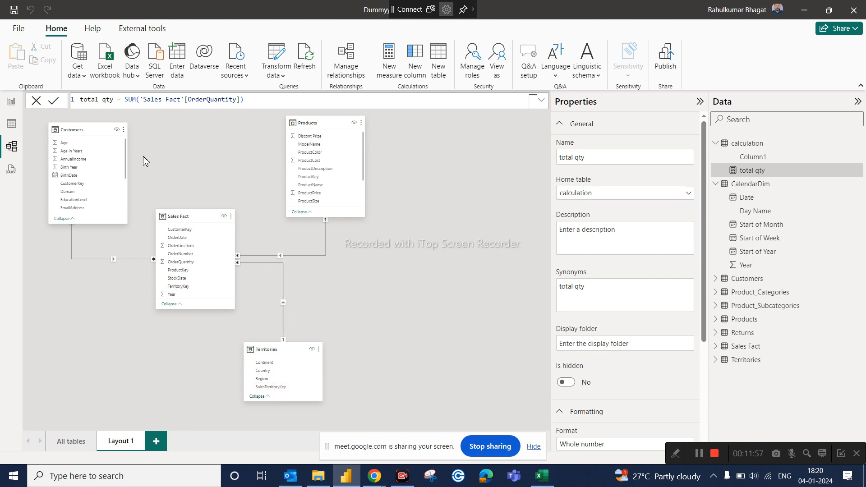
click(12, 107)
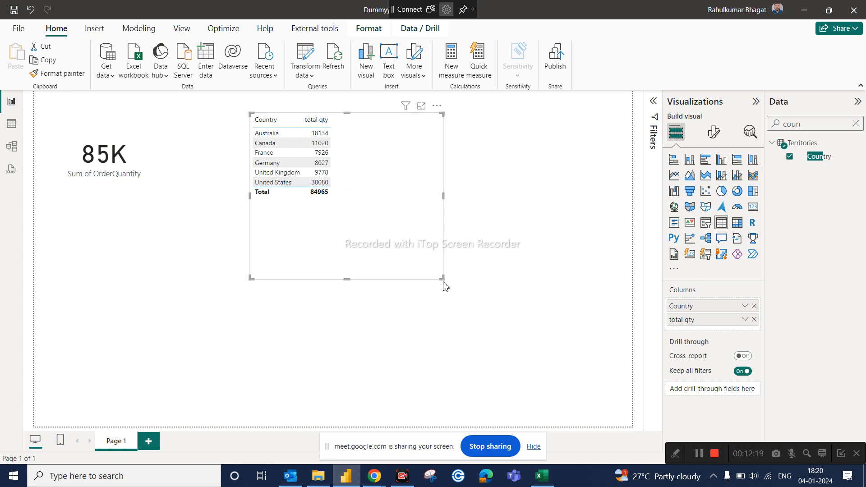
drag(441, 279, 382, 244)
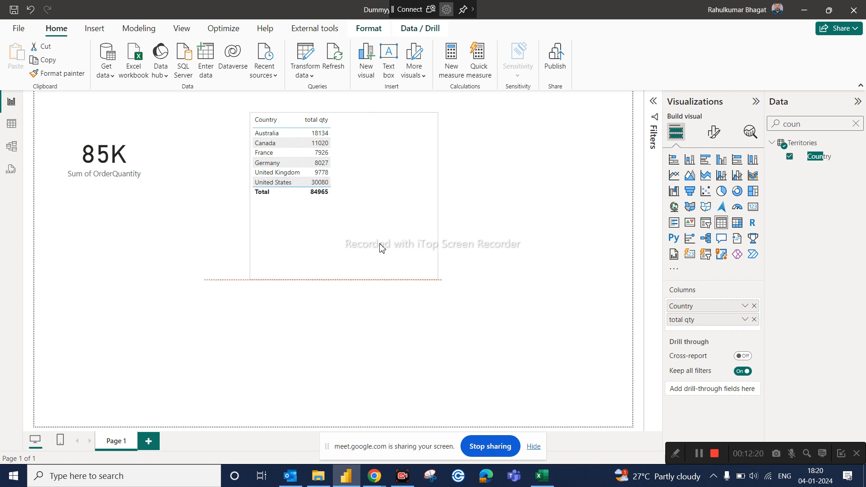
Step: Remove Country from the table visual and add it back ahead of total qty
click(755, 306)
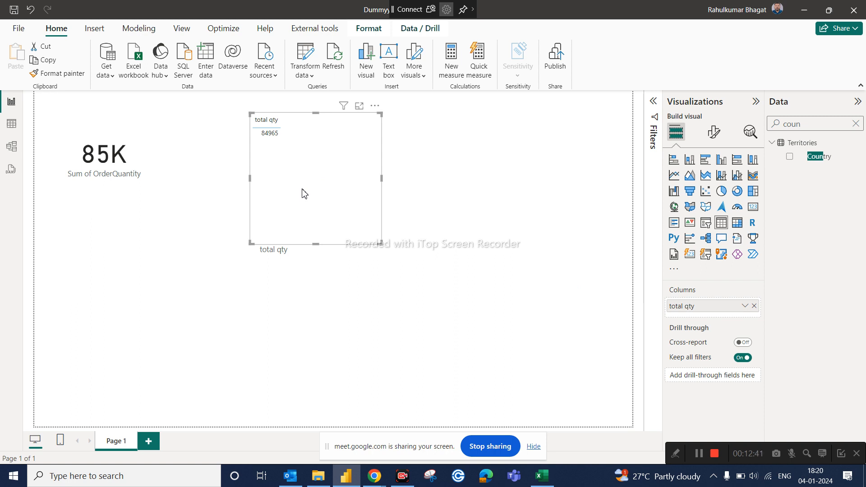
drag(820, 157, 720, 305)
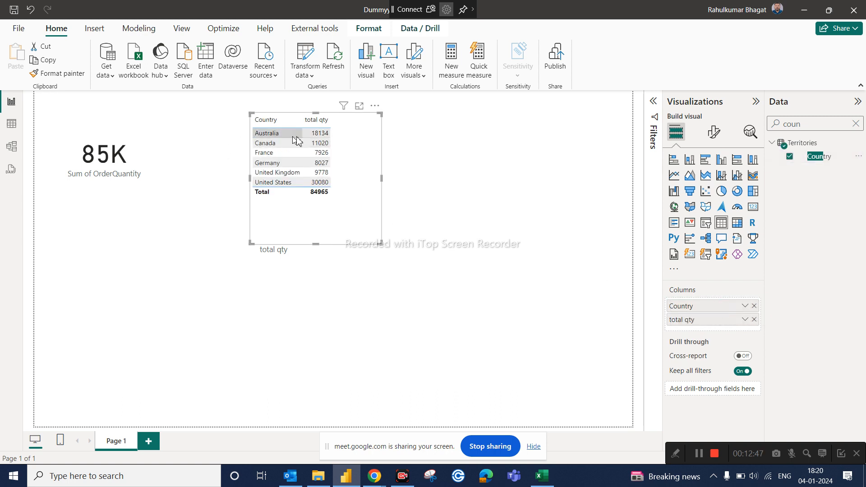
click(277, 135)
right_click(277, 136)
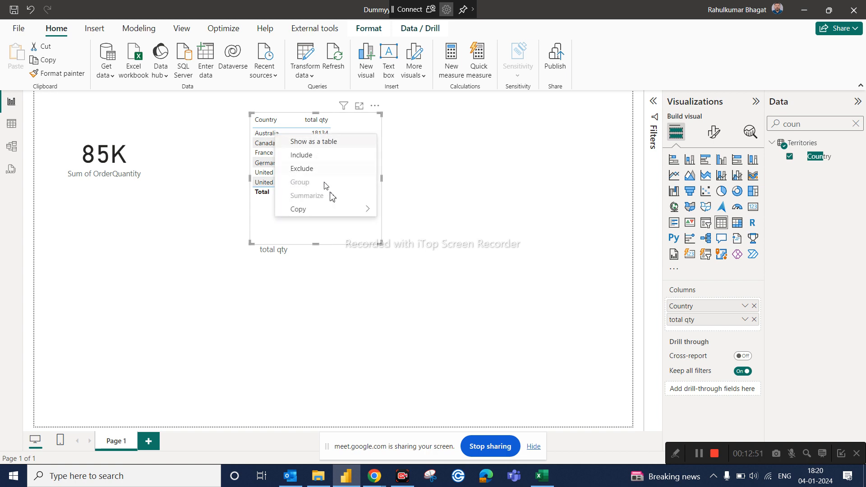
mouse_move(335, 208)
click(401, 215)
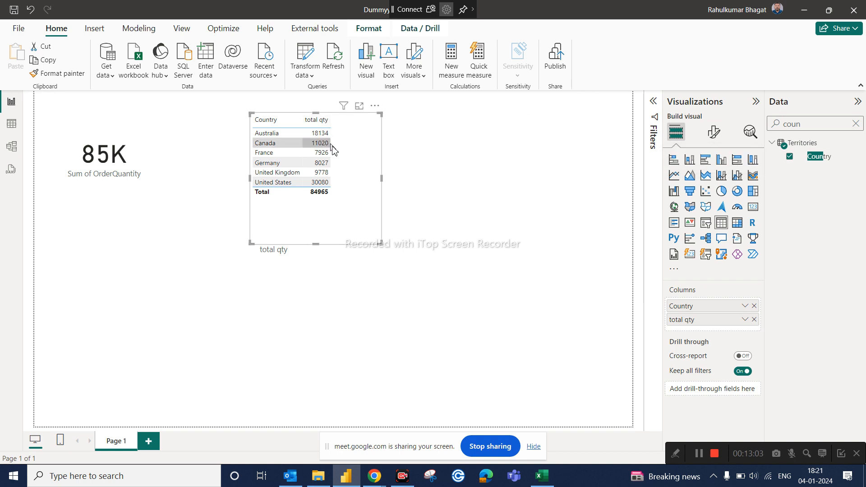
Step: Add a slicer to the right of the table visual and fill it with the Country field from Territories
click(566, 209)
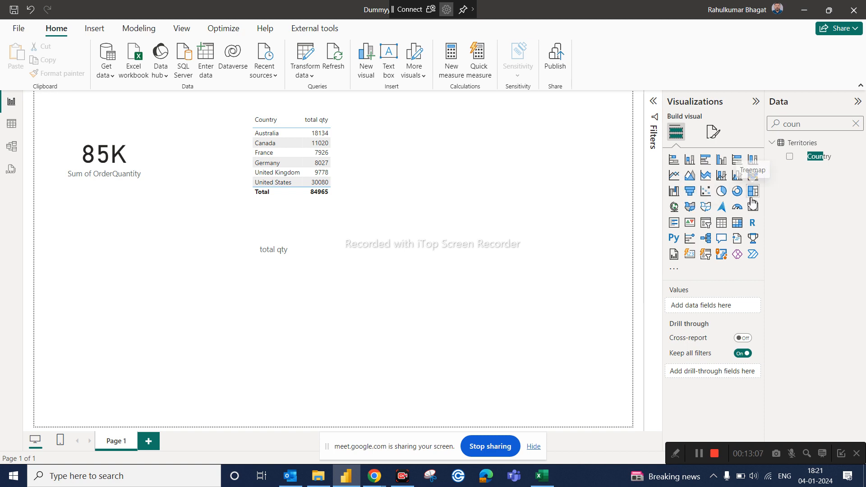
click(706, 223)
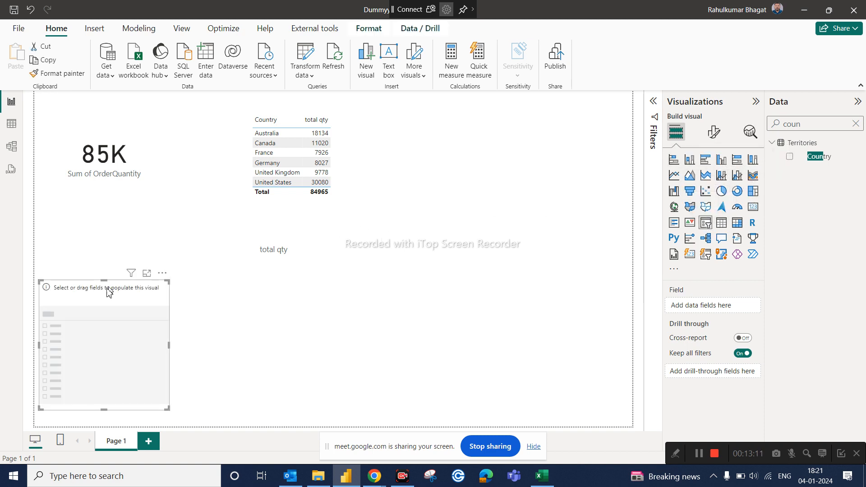
drag(105, 296, 516, 134)
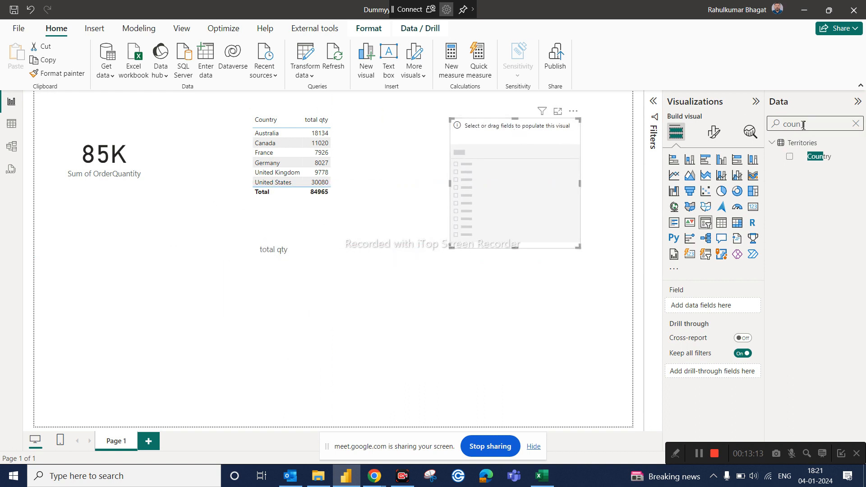
drag(812, 155, 714, 306)
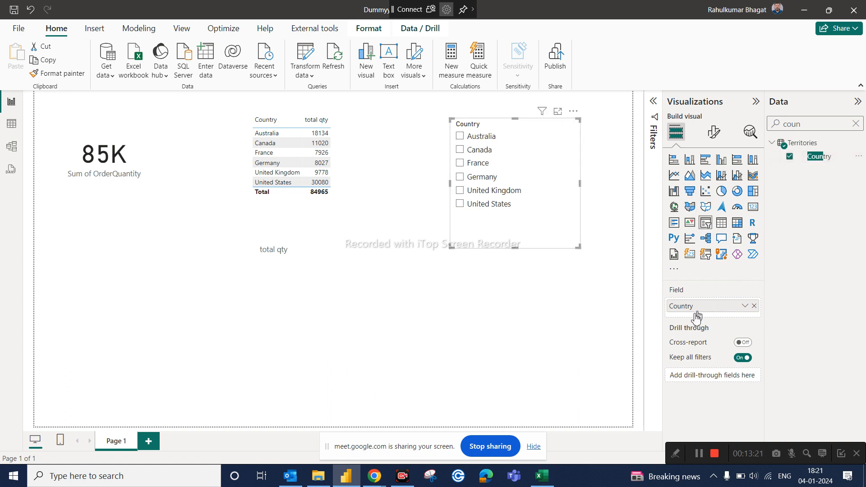
click(479, 140)
Step: Clear the field search and start a new measure in the calculation table as Aus total order qty = CALCULATE([total qty],
click(856, 123)
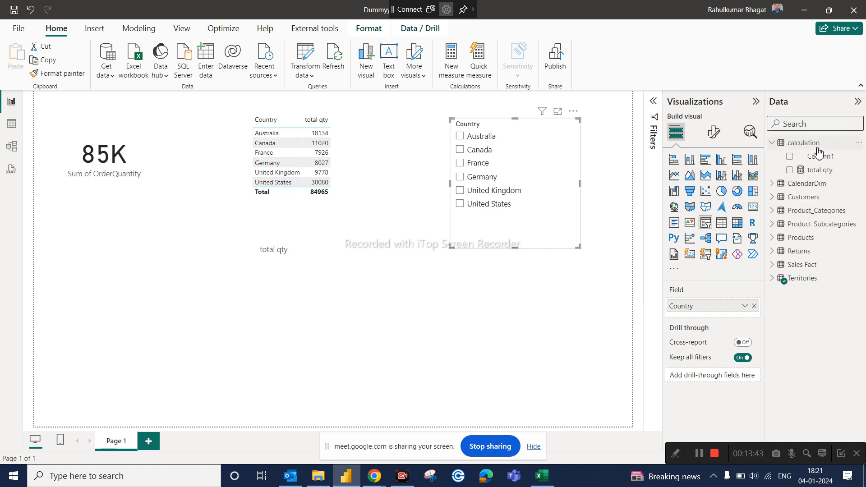
click(820, 147)
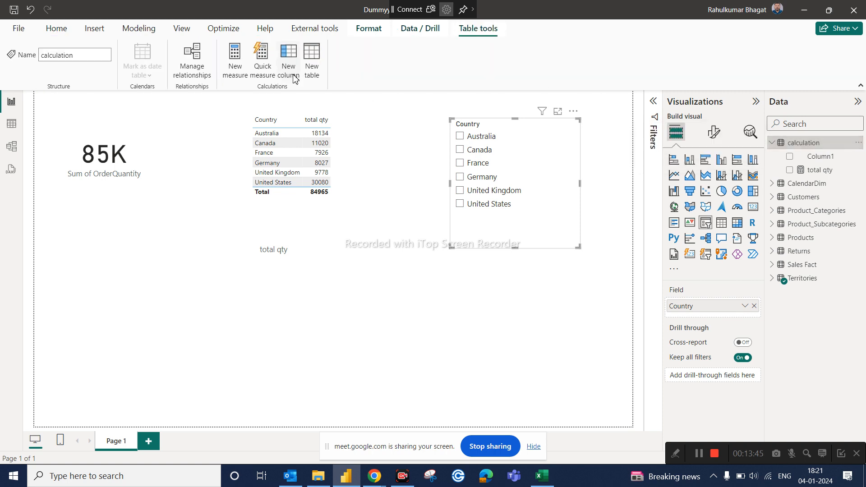
click(235, 68)
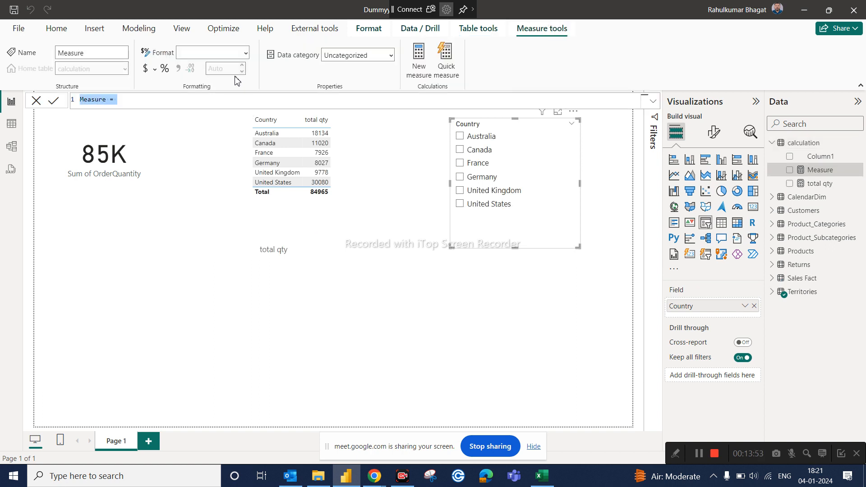
text(T)
key(BackSpace)
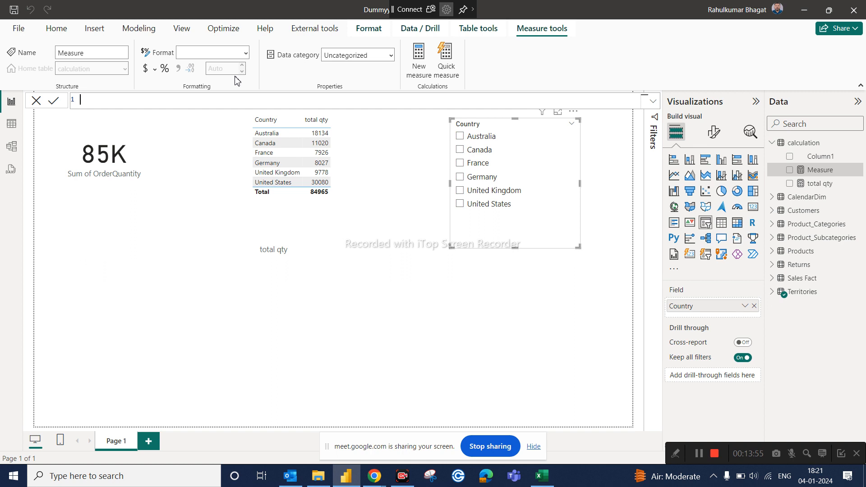
text(Aus total order qty = CALCULATE()
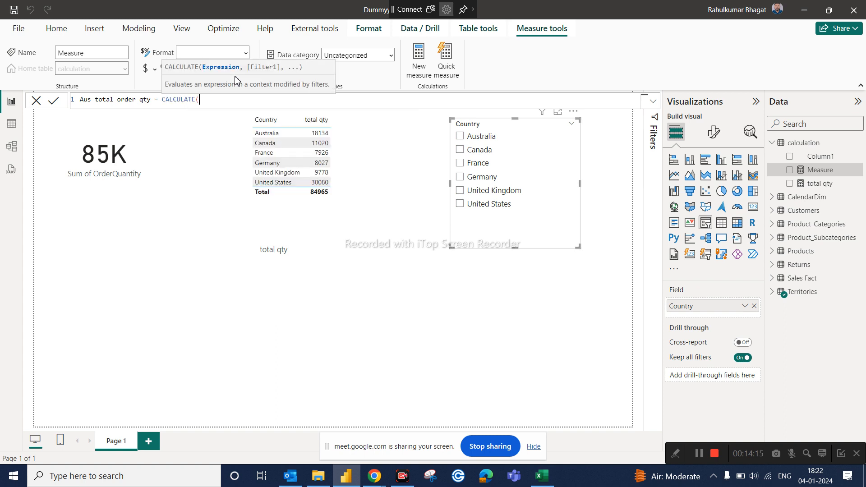
text(tota)
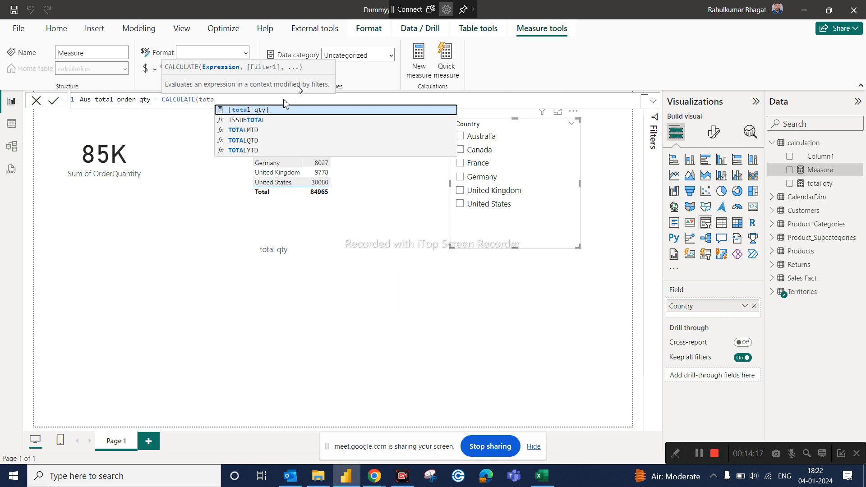
click(243, 109)
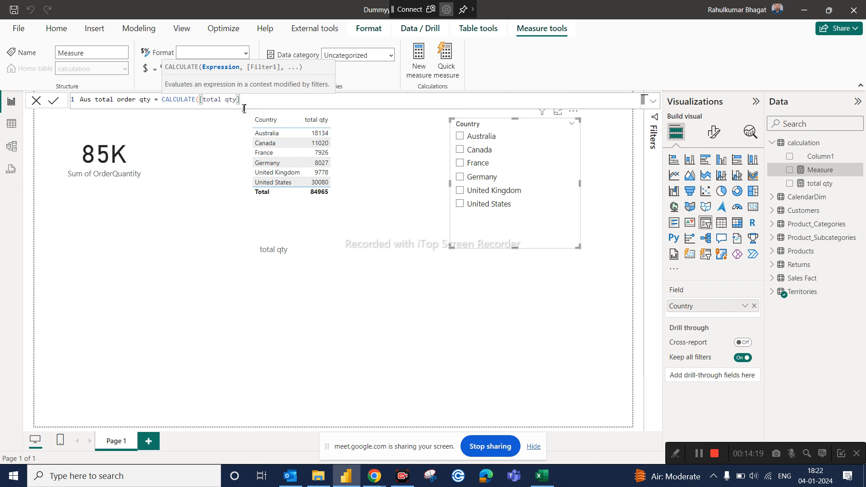
text(,)
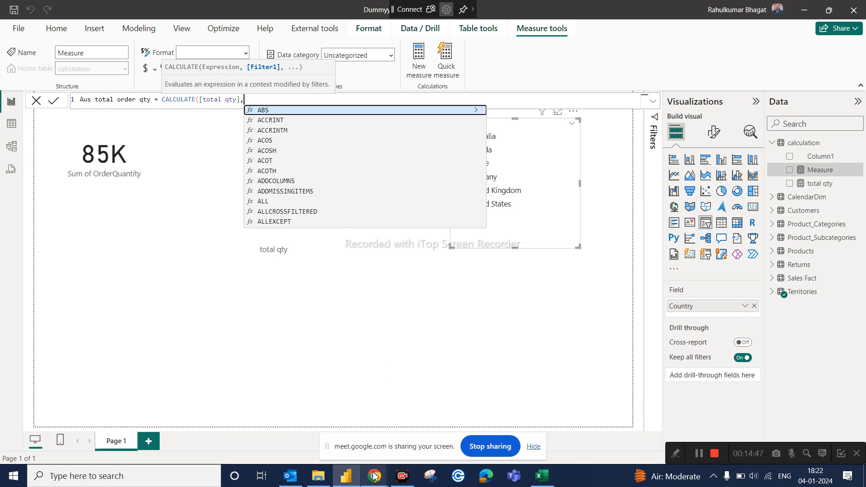
Step: Switch to the Google Meet call, admit the waiting participant, and return to Power BI
mouse_move(374, 476)
click(332, 429)
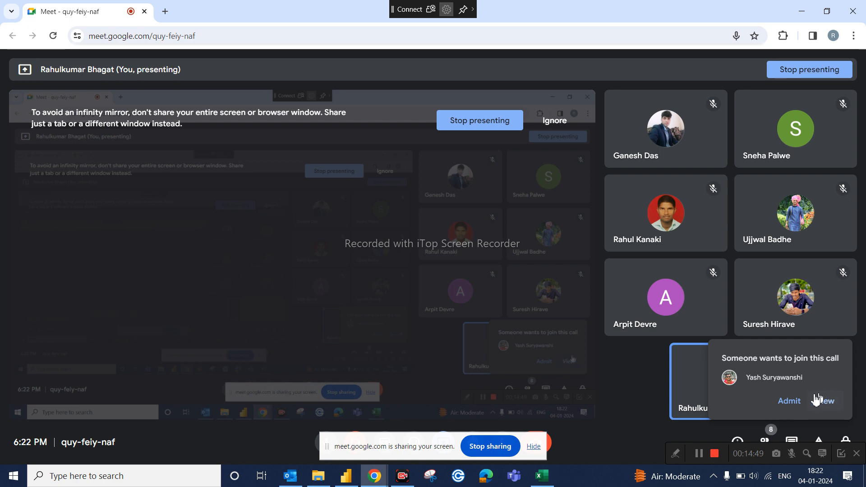
click(793, 401)
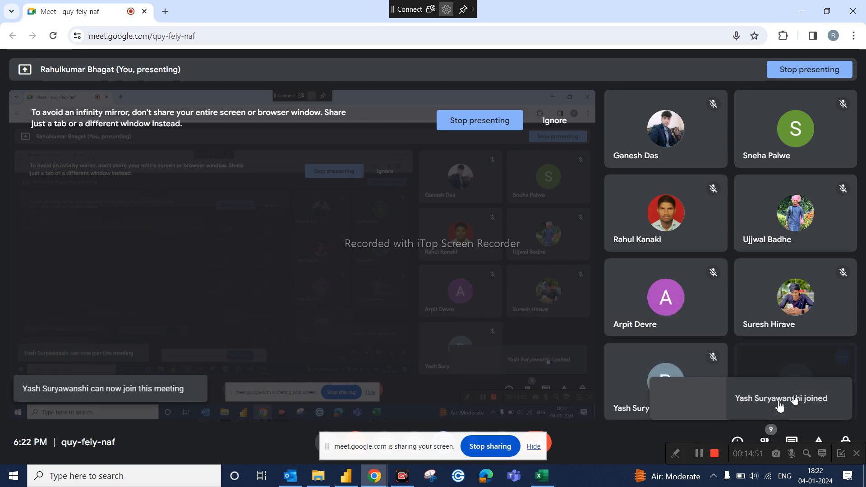
click(346, 476)
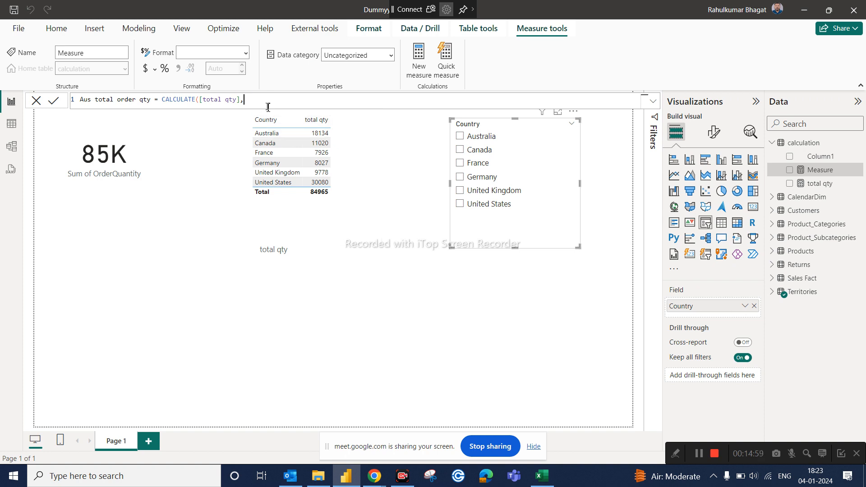
Step: Complete the Aus total order qty measure with the filter Territories[Country]="Australia" and commit the formula
text(coun)
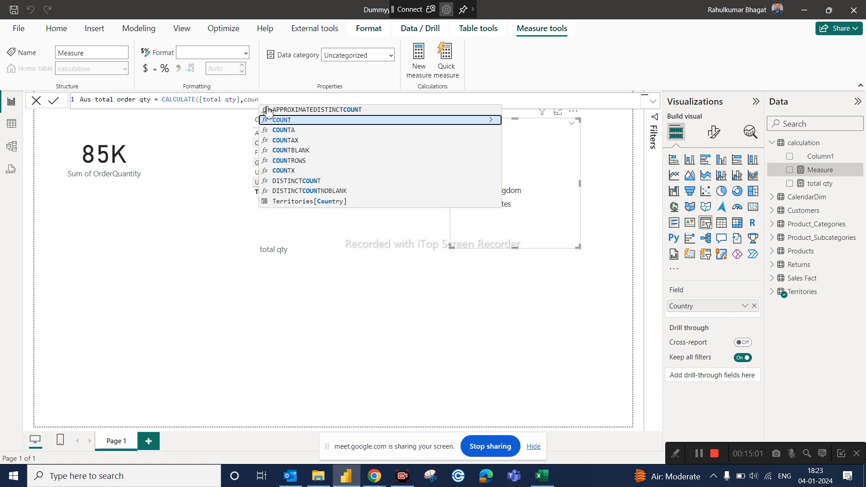
key(Down)
key(Down)
key(Down)
key(Down)
key(Down)
key(Down)
key(Down)
key(Down)
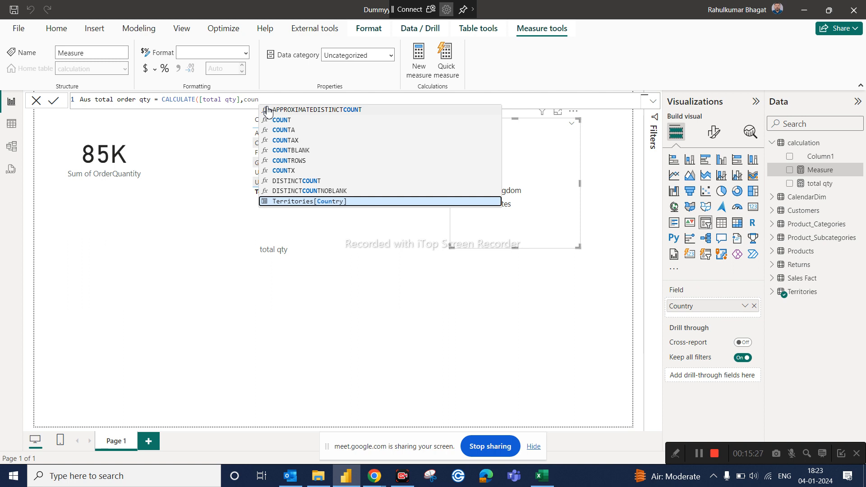
click(301, 203)
text(=)
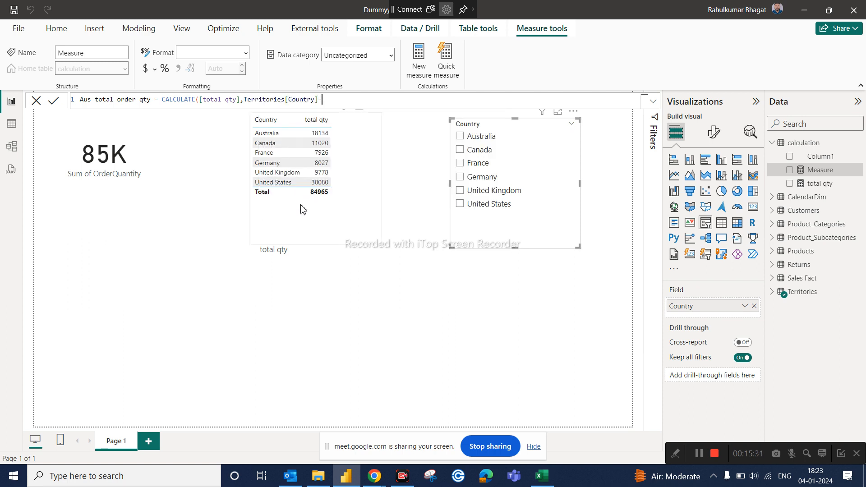
text("")
text(Australia)
click(388, 97)
text())
key(Return)
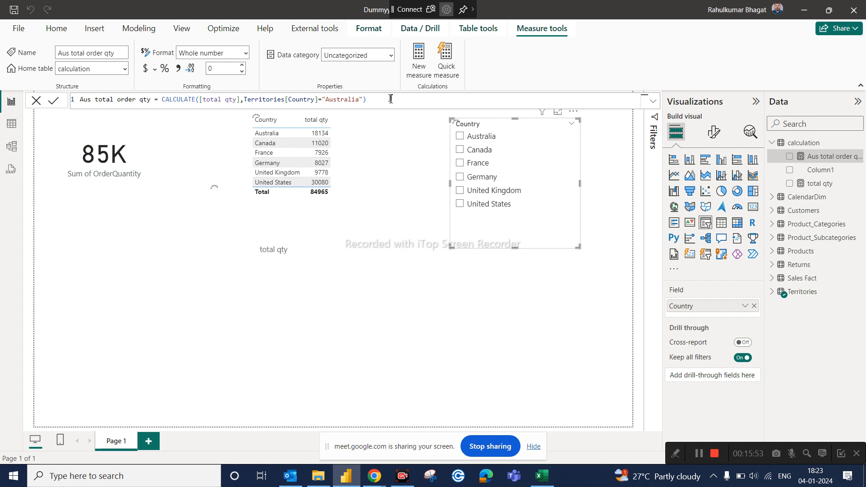
Step: Place the Aus total order qty measure in a new card visual below the total qty card
drag(826, 159, 329, 330)
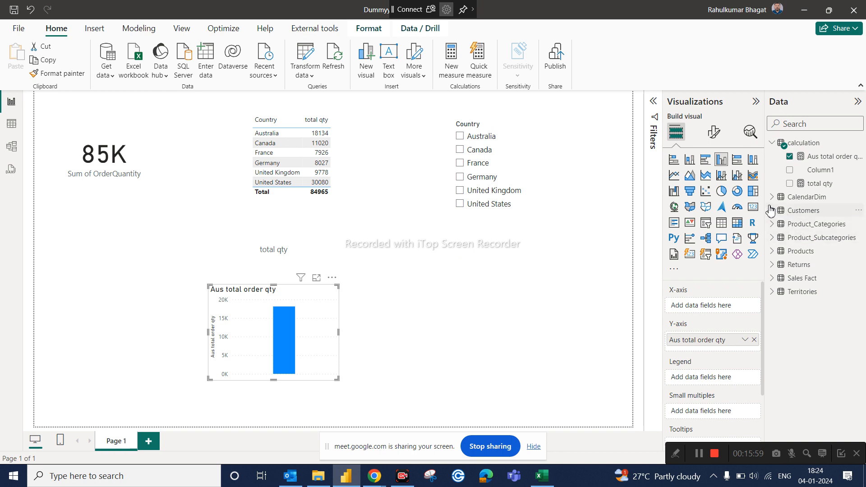
click(753, 209)
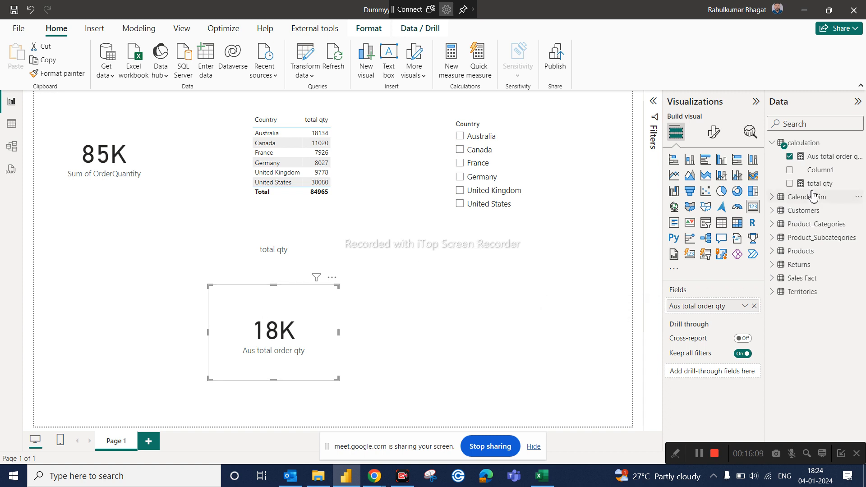
click(807, 144)
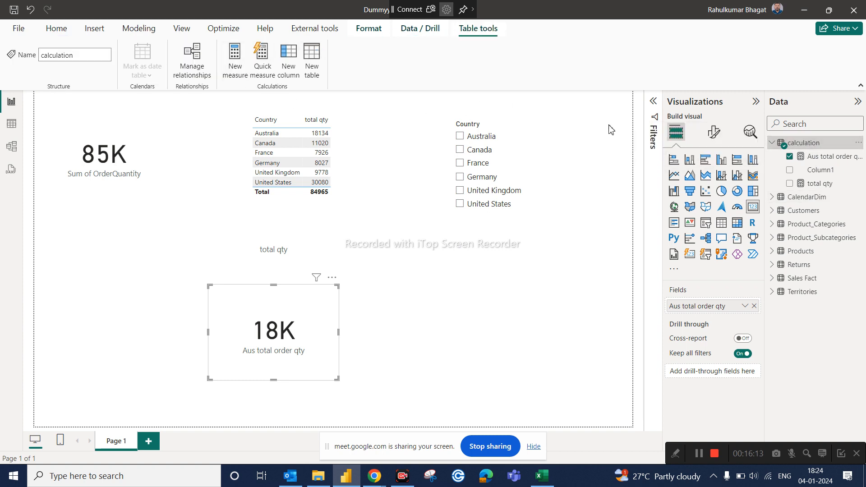
mouse_move(808, 147)
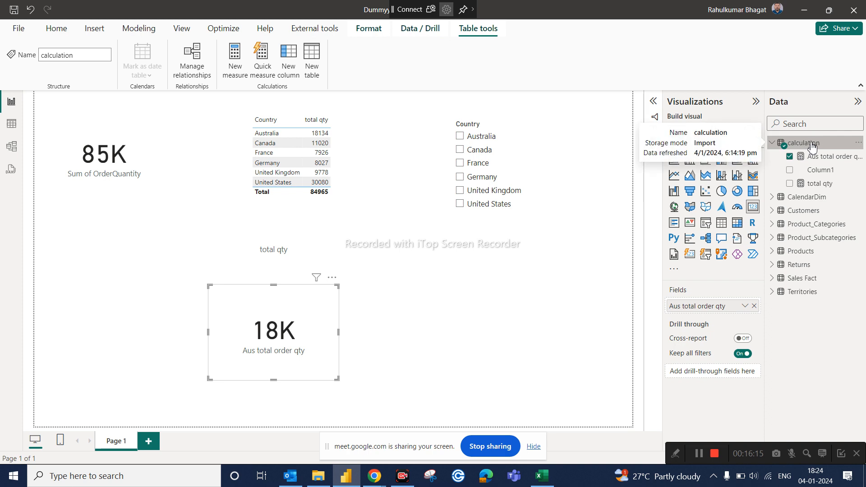
right_click(809, 147)
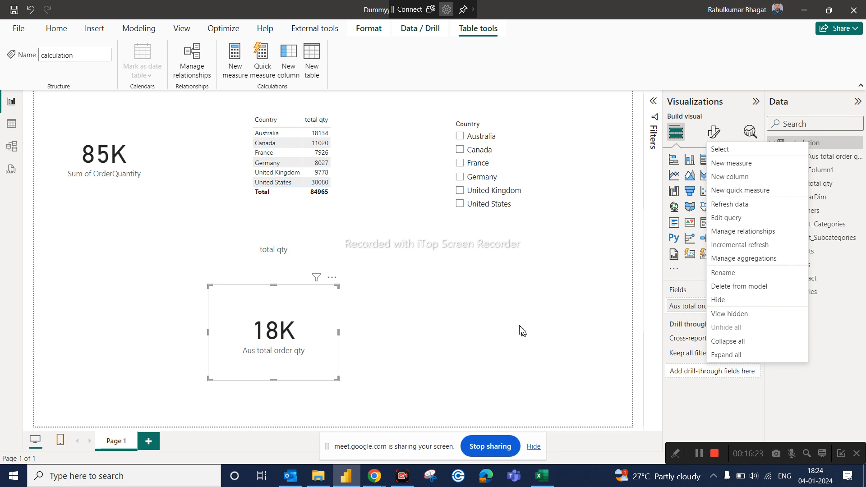
Step: Set the callout value's display units to None on the Aus total order qty card
click(714, 131)
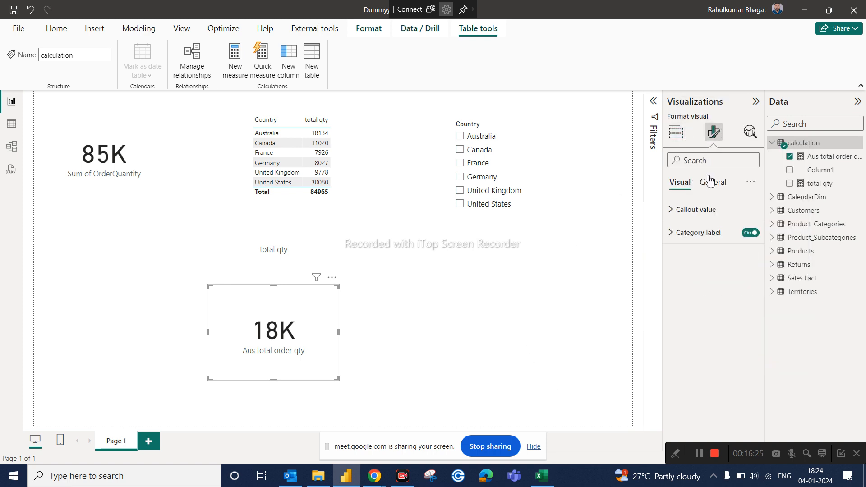
click(711, 182)
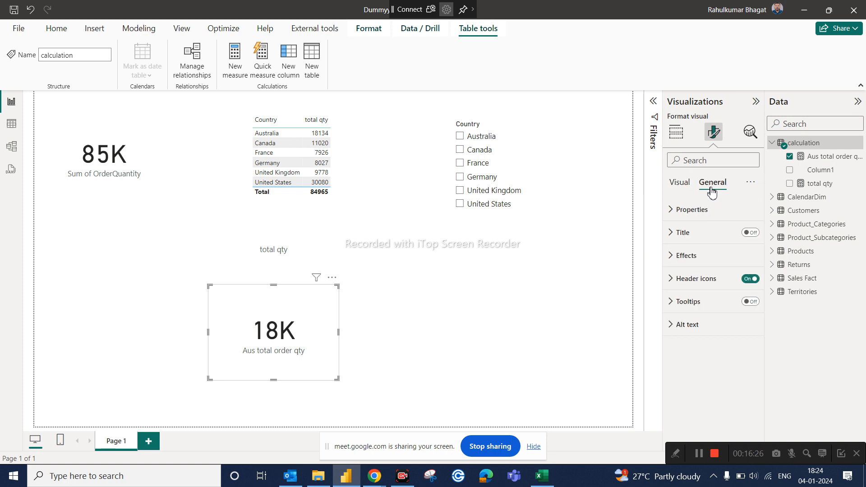
click(679, 183)
click(688, 215)
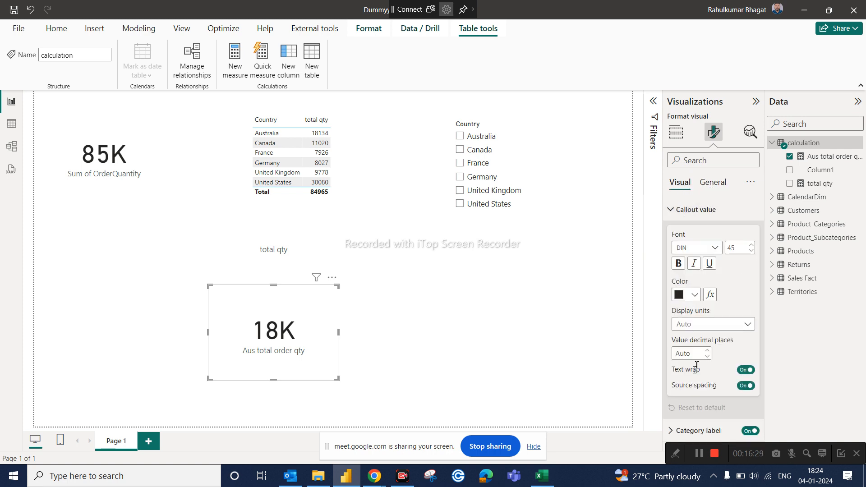
click(706, 328)
click(688, 351)
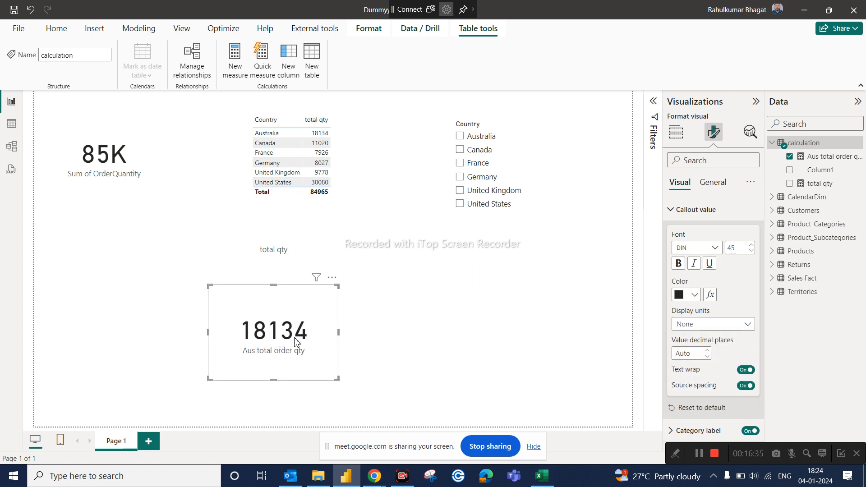
Step: Filter the Country slicer to Canada and then Germany to check how the Aus total order qty card responds
click(483, 155)
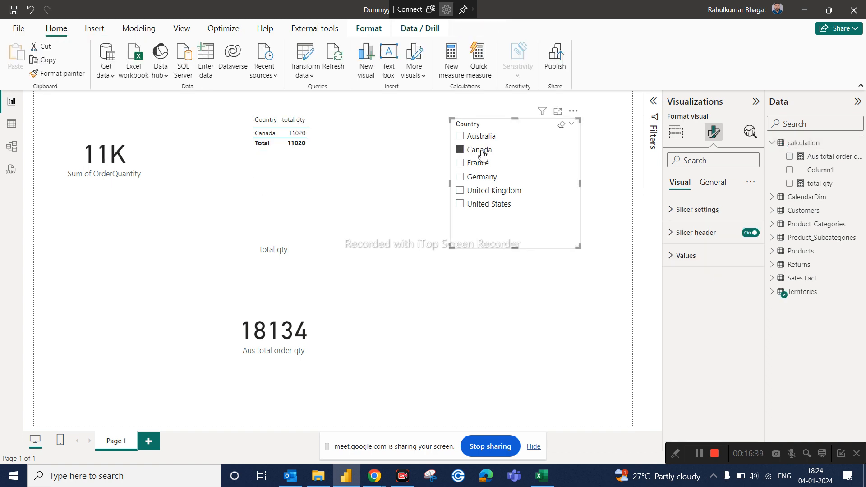
click(482, 177)
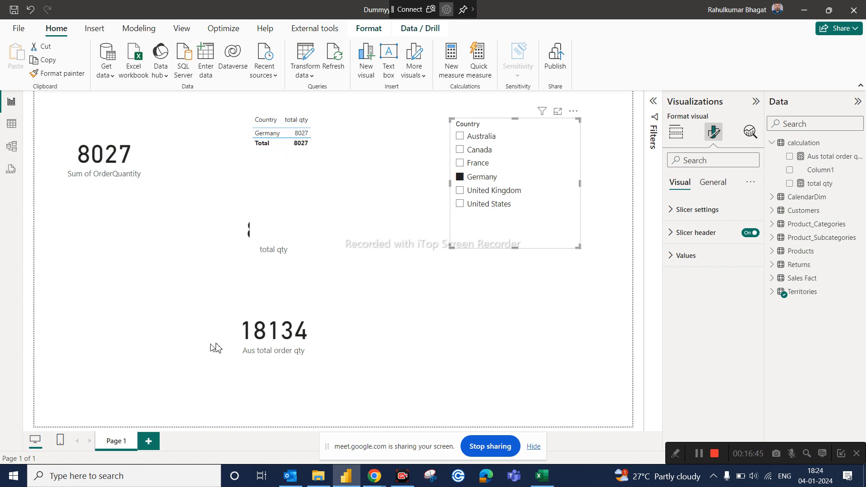
click(257, 318)
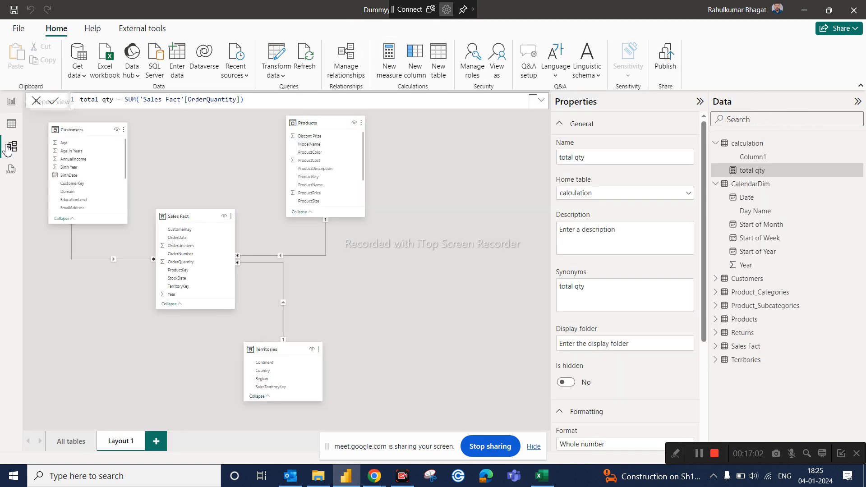
Step: Check the model relationships, then examine the category names in the Product_Categories table data
click(11, 145)
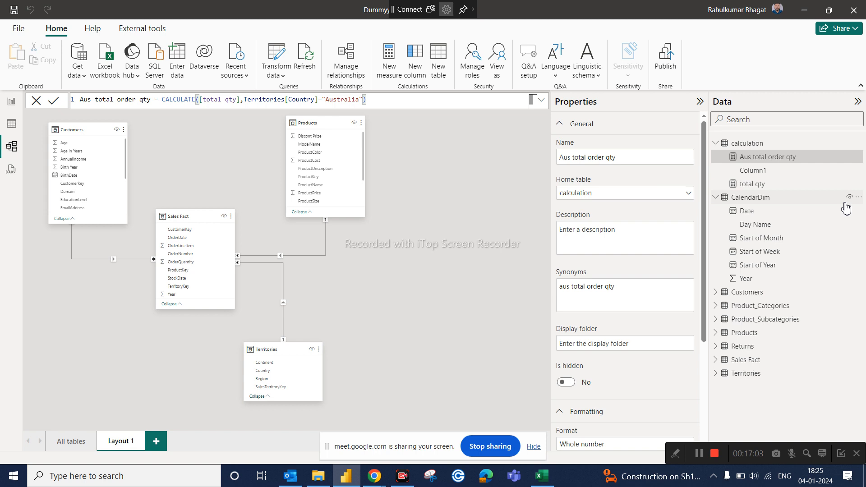
click(8, 131)
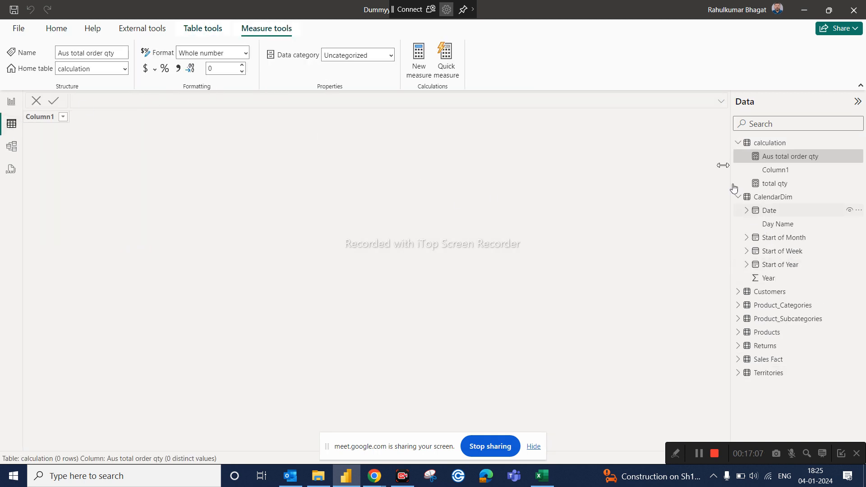
click(738, 143)
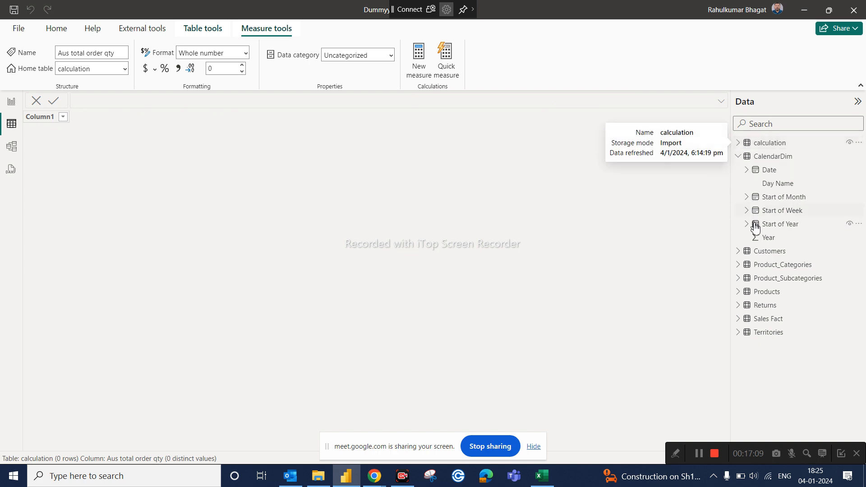
click(739, 156)
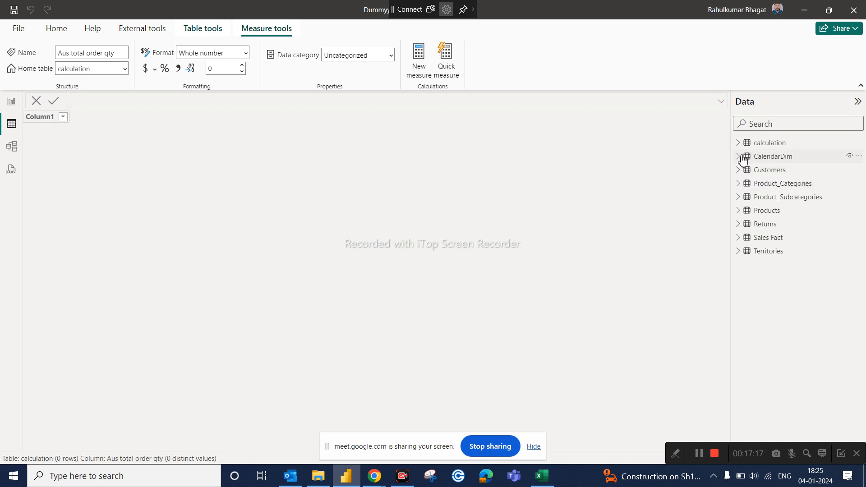
click(739, 183)
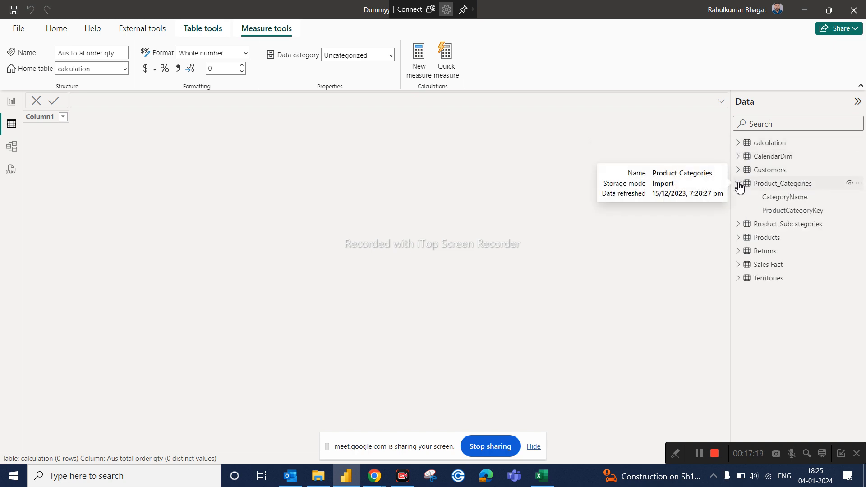
click(772, 184)
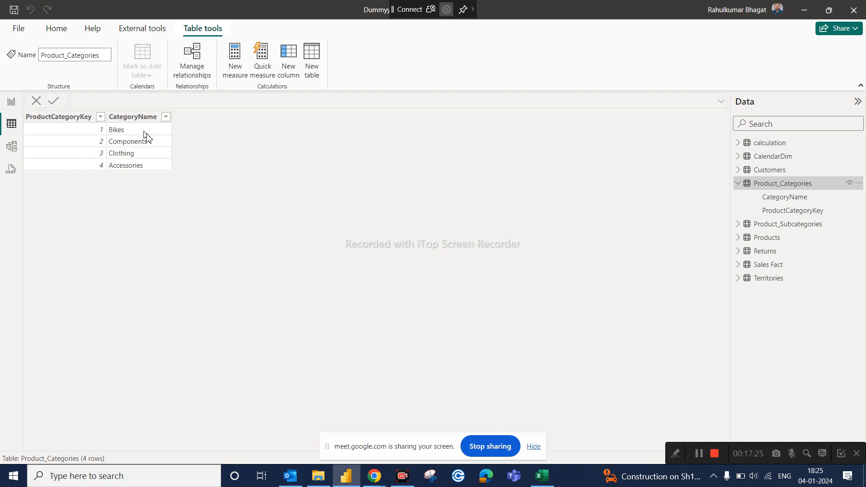
Step: Return to the report page and rename the Australia measure in its formula as Aus total order qty for bikes
click(8, 104)
click(815, 158)
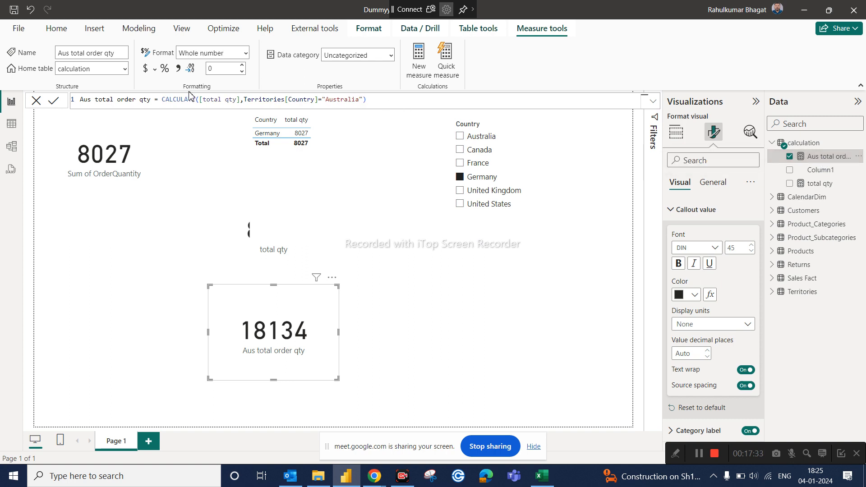
click(153, 100)
text(for bikes)
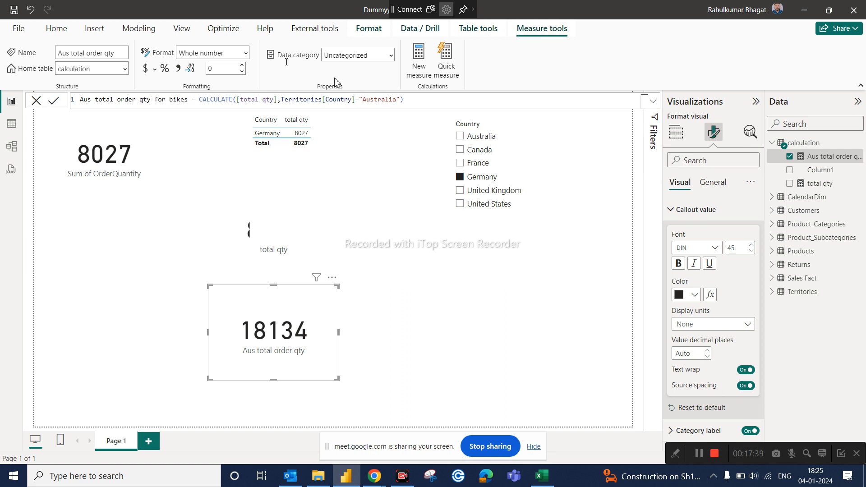
Step: Add the second CALCULATE filter Product_Categories[CategoryName] = "Bikes" to the measure and commit the formula
click(403, 99)
text(,)
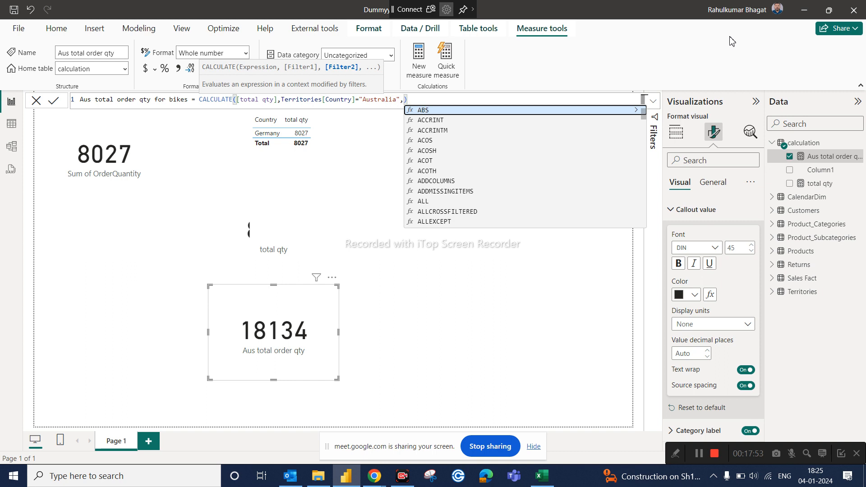
text(prod)
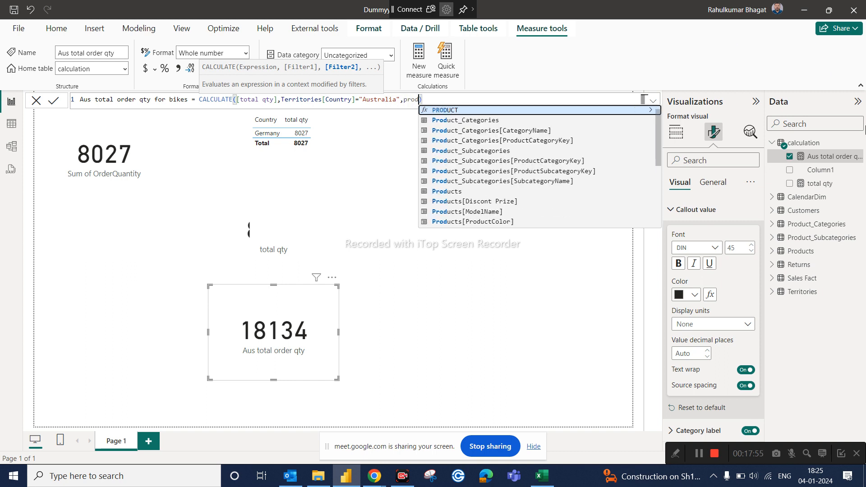
click(535, 132)
text(= )
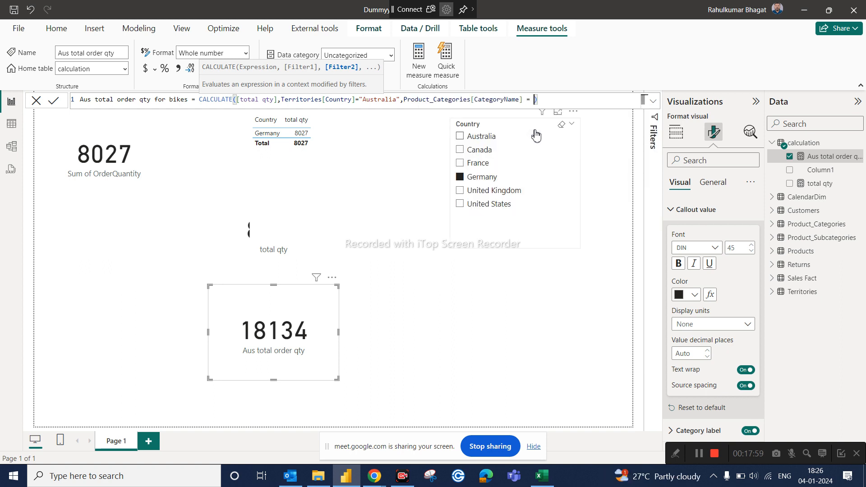
text(""Bikes)
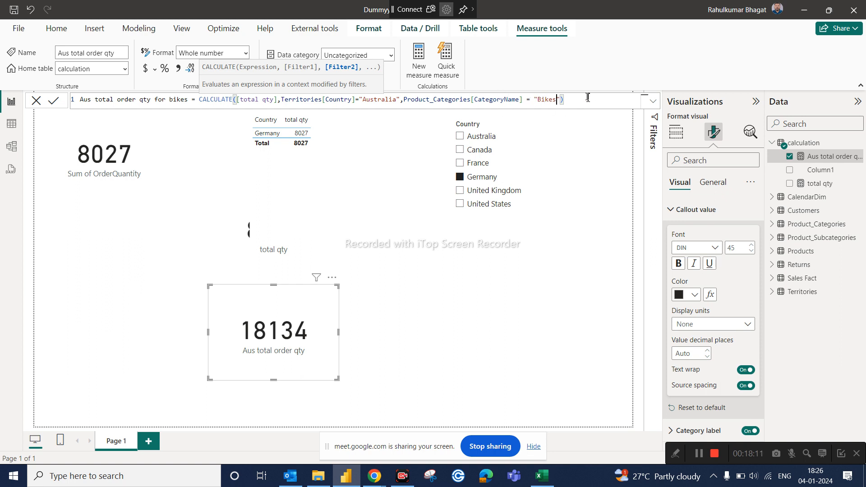
key(Return)
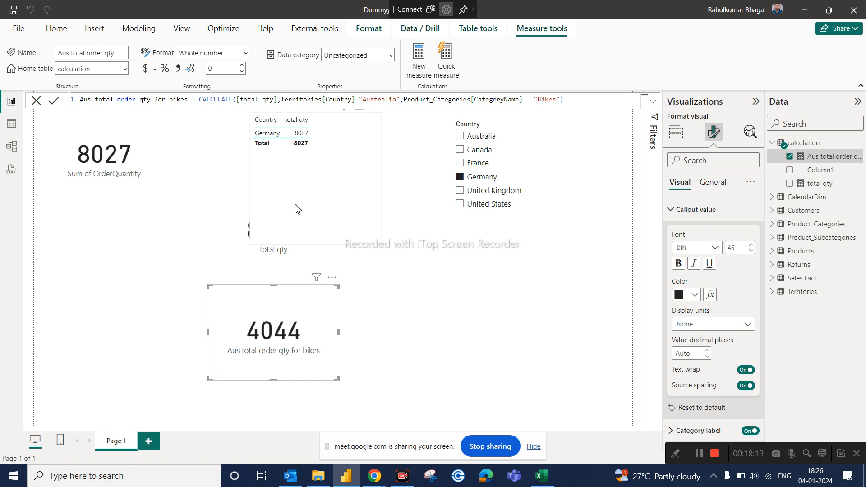
Step: Filter the Country slicer to Australia and add CategoryName from Product_Categories to the table visual between Country and total qty
click(297, 192)
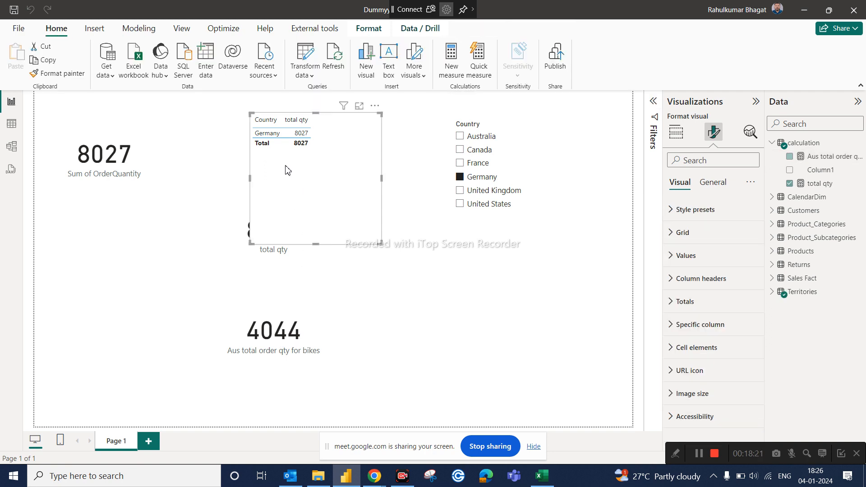
click(484, 136)
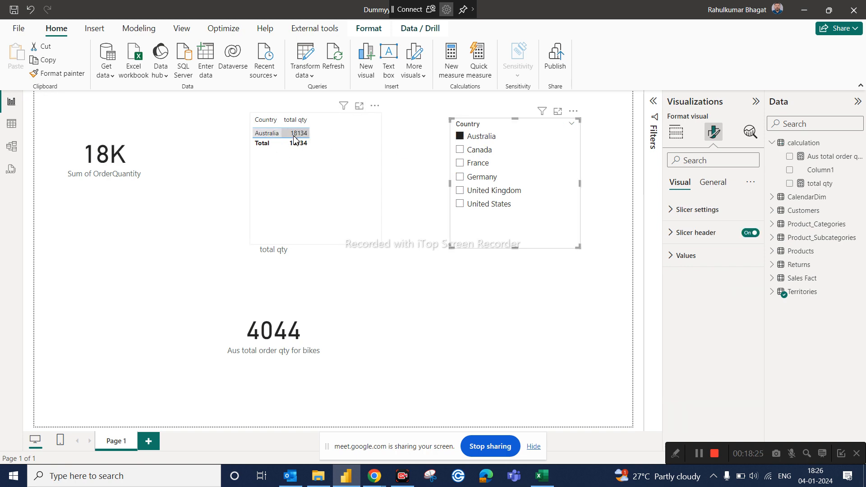
click(678, 137)
click(812, 122)
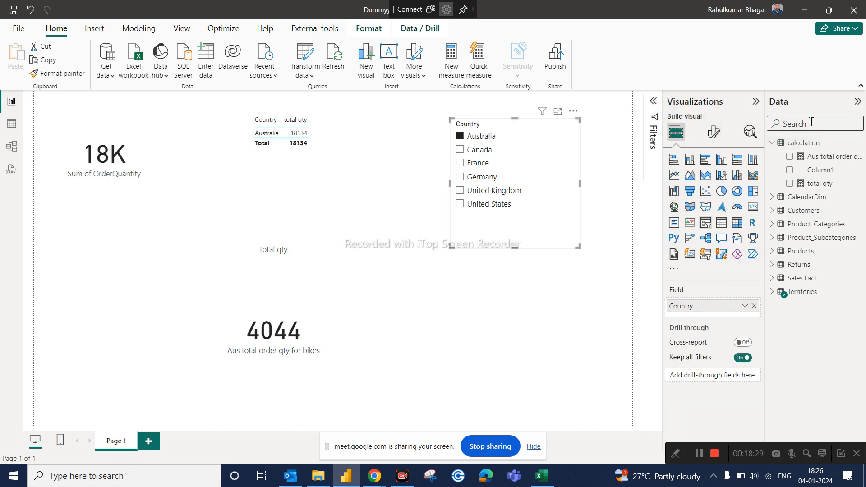
text(prod)
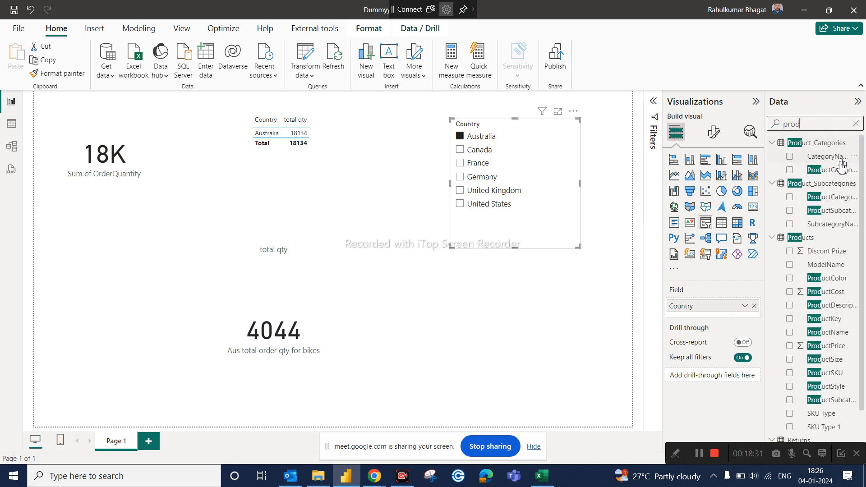
mouse_move(830, 162)
mouse_down()
mouse_move(758, 318)
mouse_move(816, 165)
mouse_up()
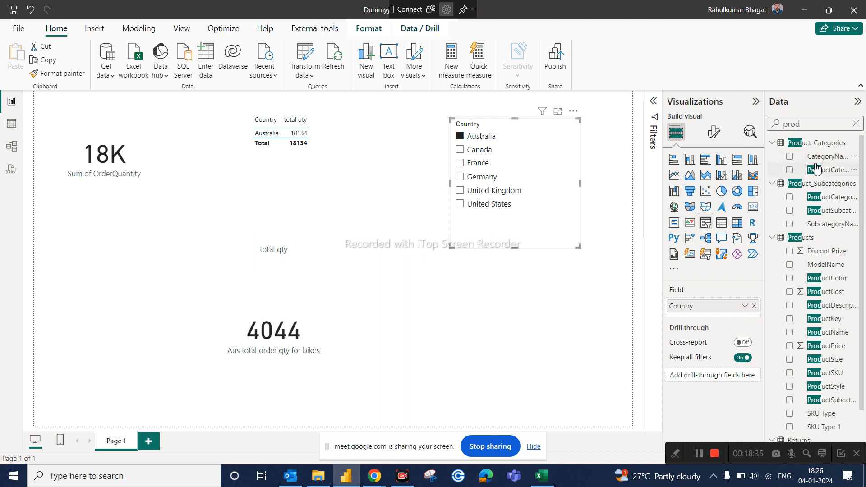
click(283, 171)
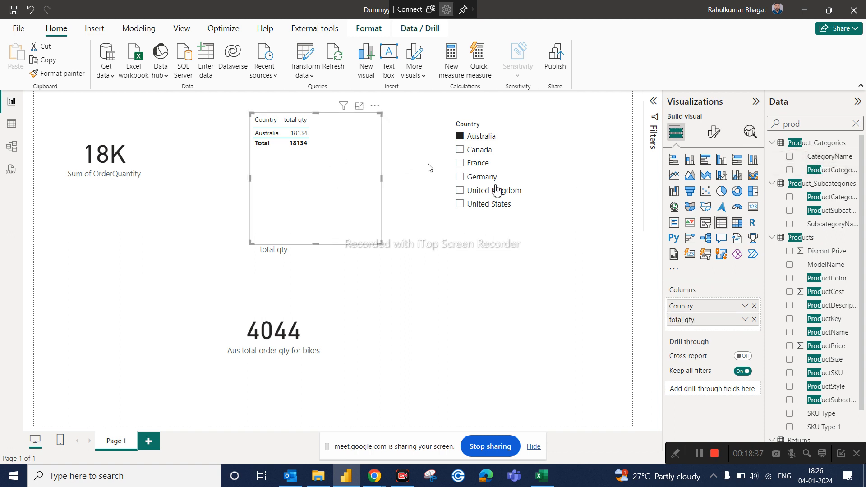
drag(833, 162, 742, 311)
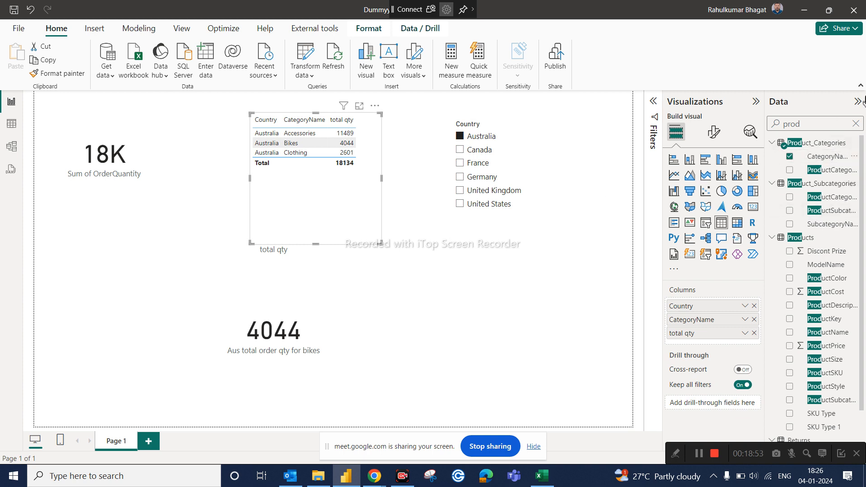
click(856, 126)
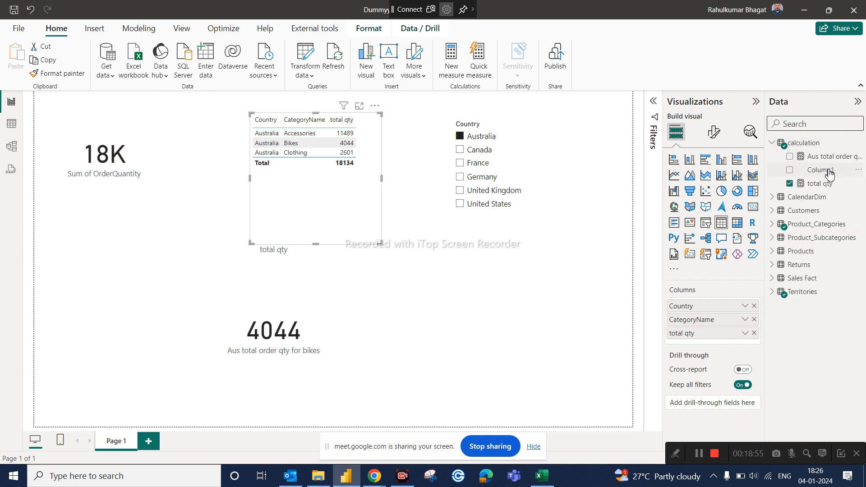
Step: Display the formula of the Aus total order qty for bikes measure to compare it with the table visual
click(825, 147)
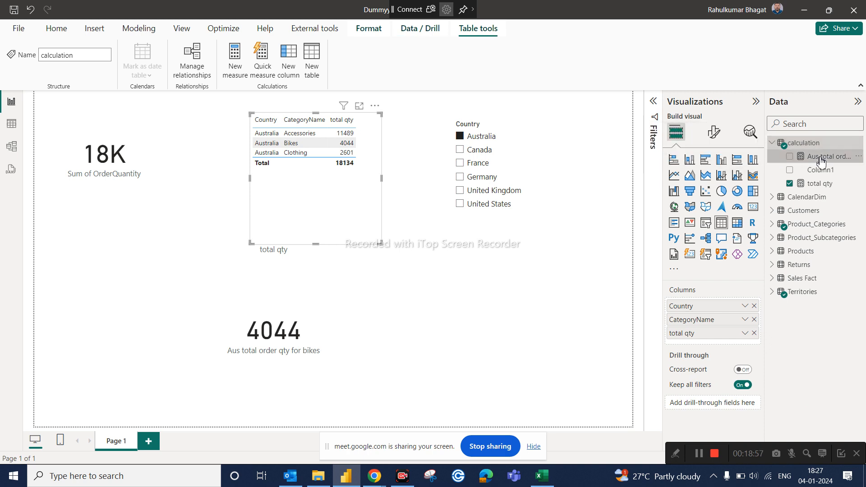
click(821, 157)
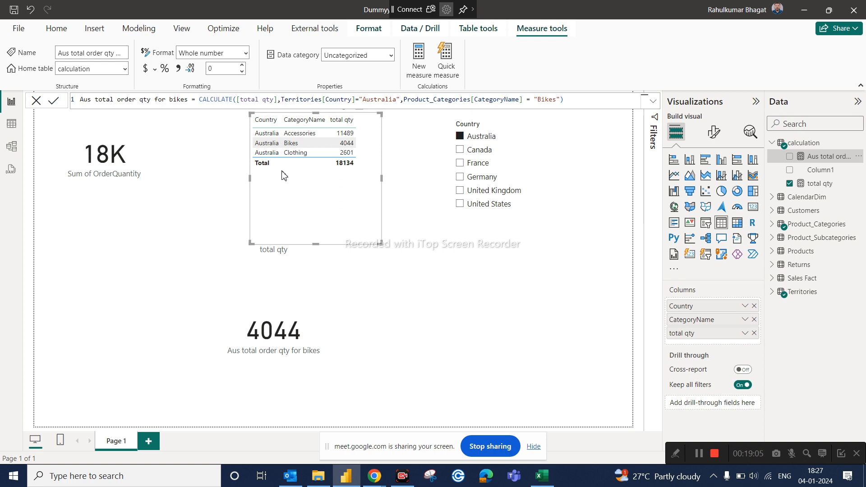
Step: Copy the expression SUM('Sales Fact'[OrderQuantity]) from the formula of the total qty measure
click(820, 185)
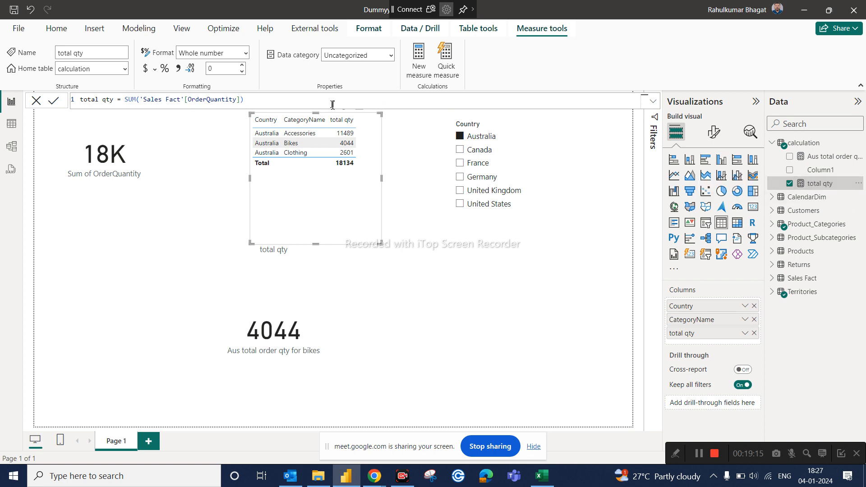
drag(127, 102, 247, 98)
key(ctrl+c)
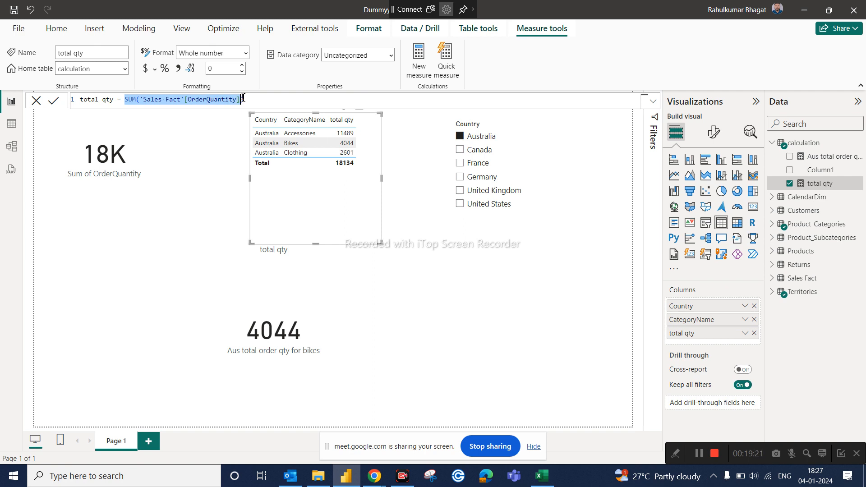
Step: Replace [total qty] in the Aus total order qty for bikes formula with the copied SUM expression and commit it
click(819, 159)
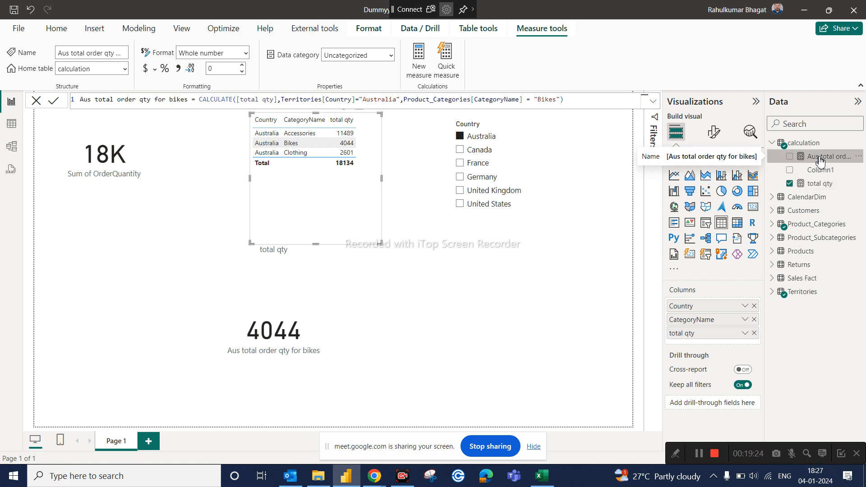
double_click(279, 100)
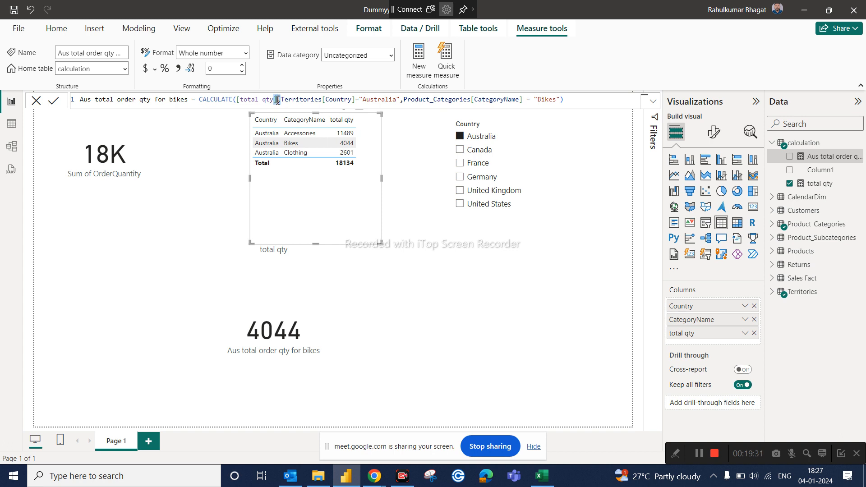
drag(277, 100, 261, 100)
key(ctrl+z)
double_click(285, 100)
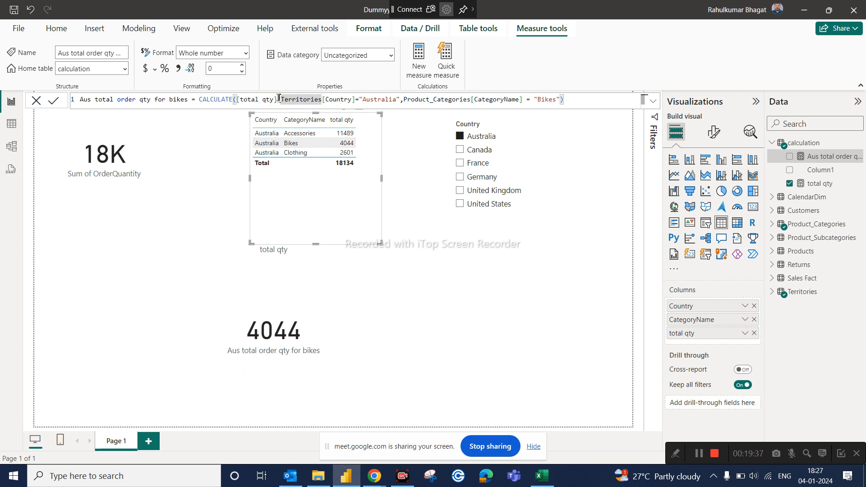
click(279, 99)
drag(277, 99, 239, 99)
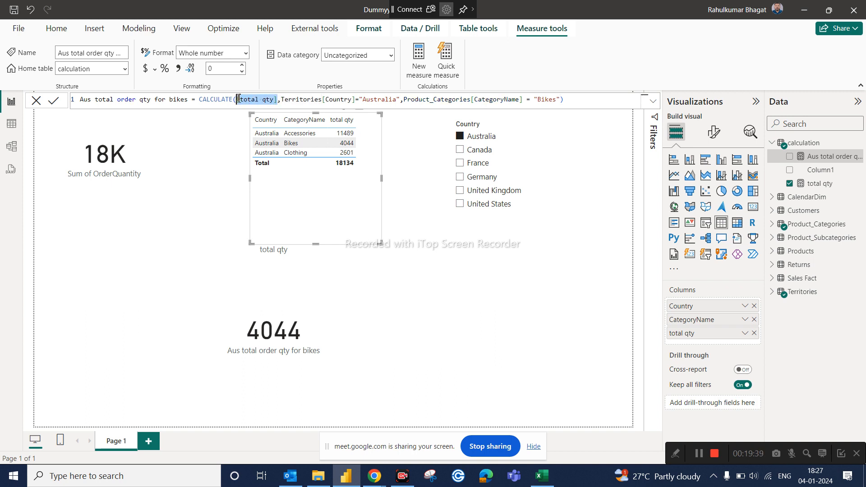
key(ctrl+v)
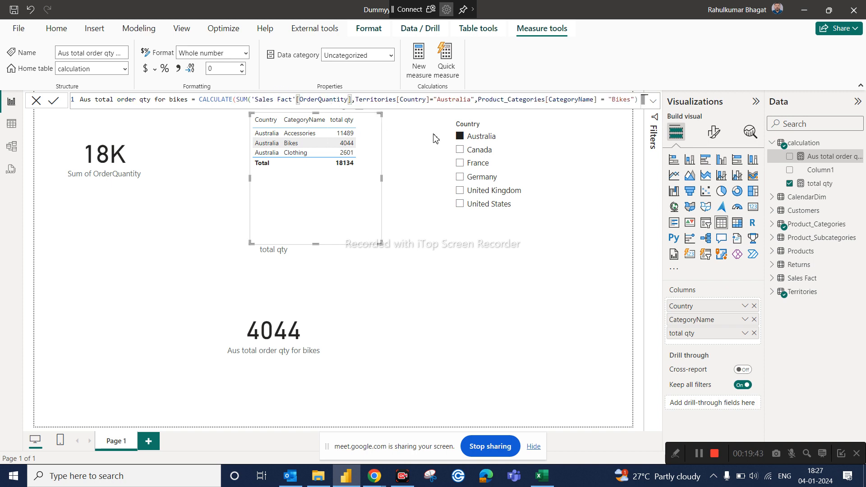
key(Return)
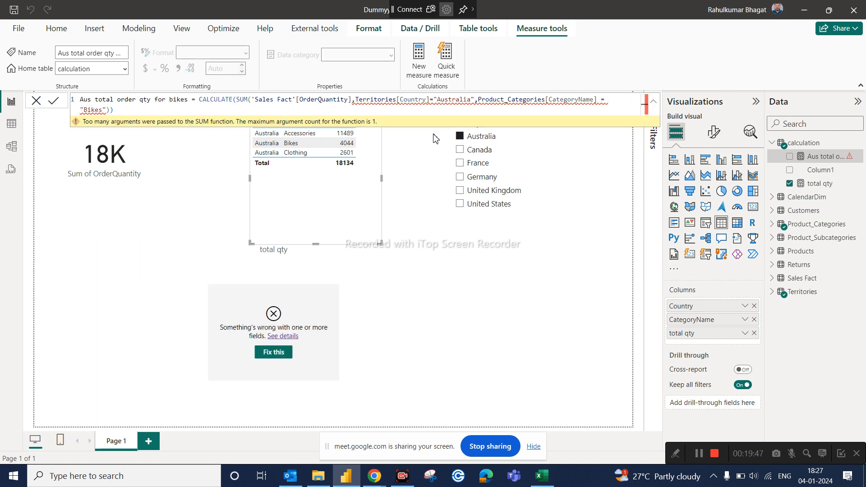
Step: Close the SUM parenthesis after 'Sales Fact'[OrderQuantity], remove the extra closing parenthesis at the formula's end, and commit the measure
click(353, 99)
text())
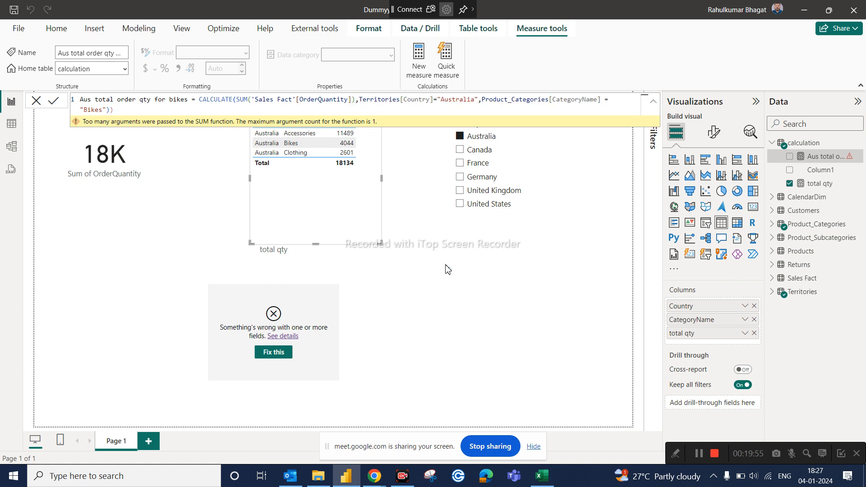
key(Return)
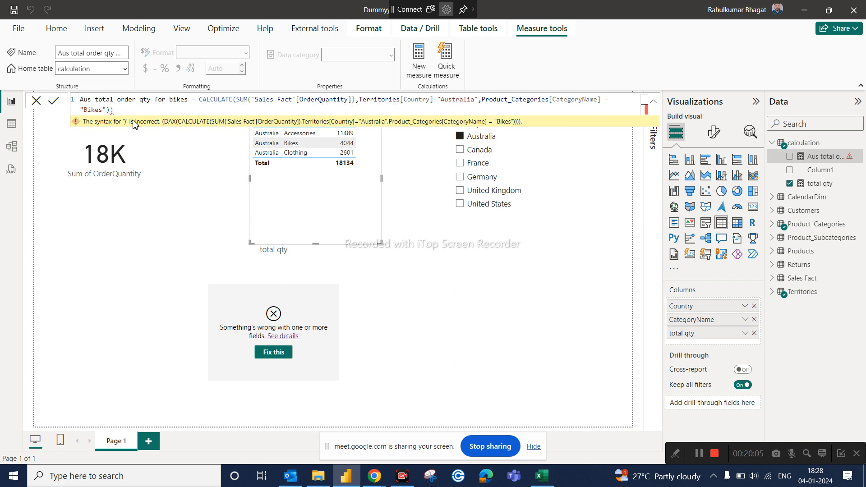
key(BackSpace)
key(Return)
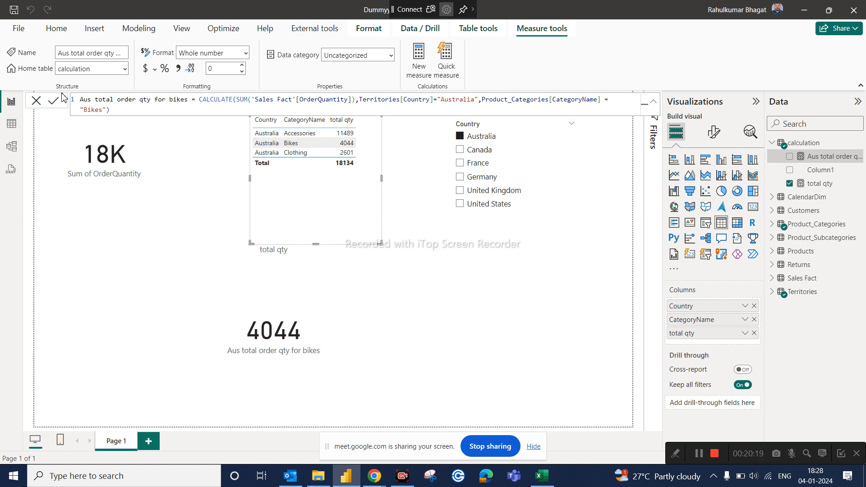
click(142, 109)
Step: Examine the table relationships in the model diagram and the formulas of the total qty and Aus total order qty for bikes measures
click(12, 146)
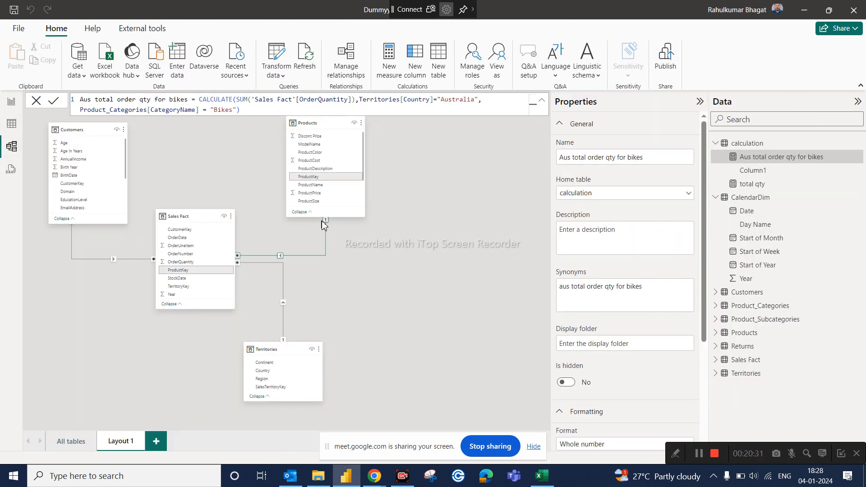
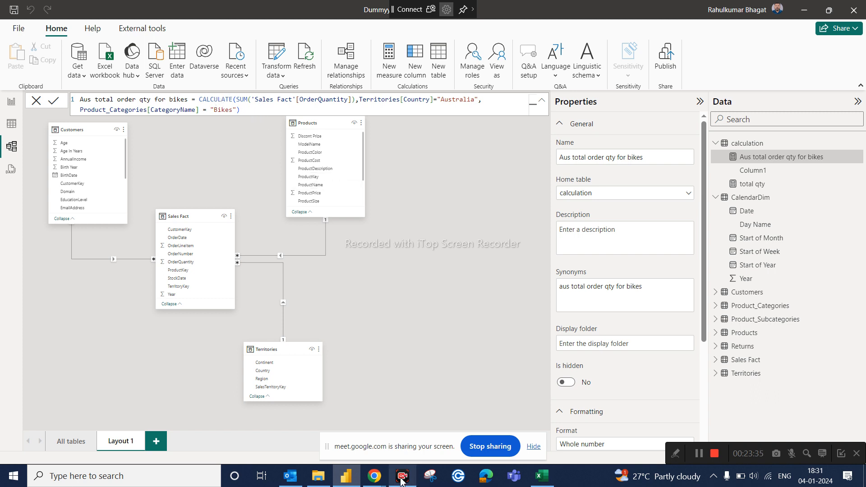
click(541, 476)
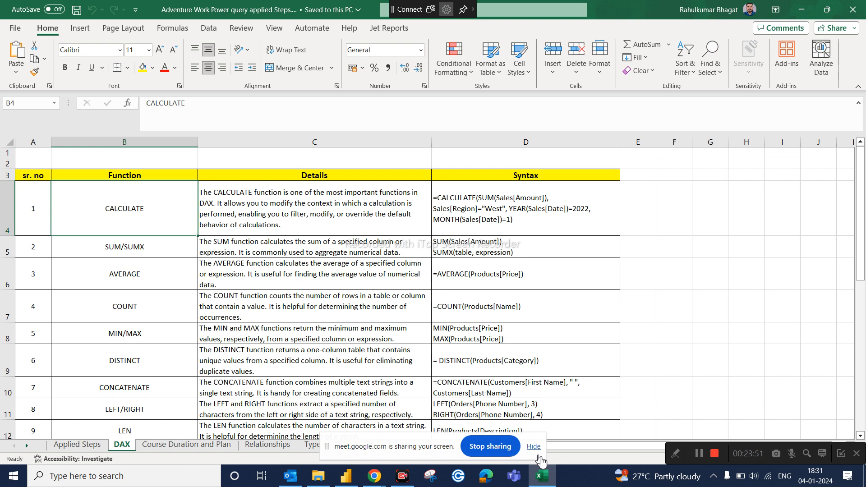
click(543, 477)
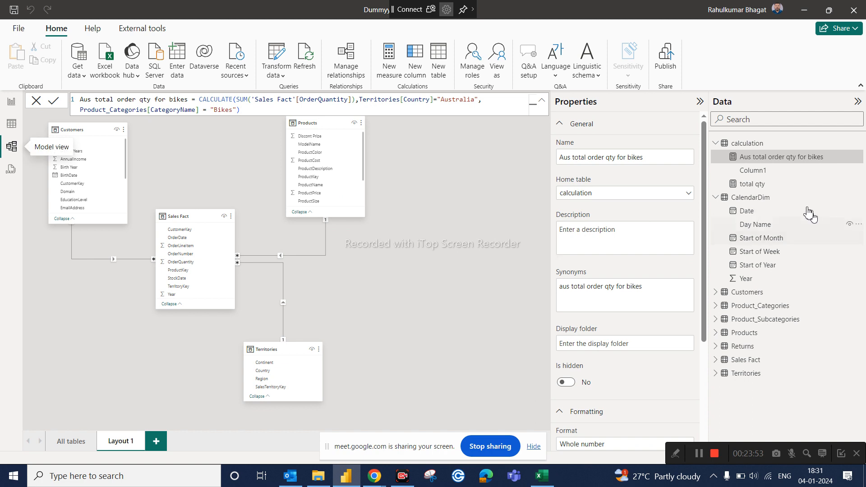
click(763, 184)
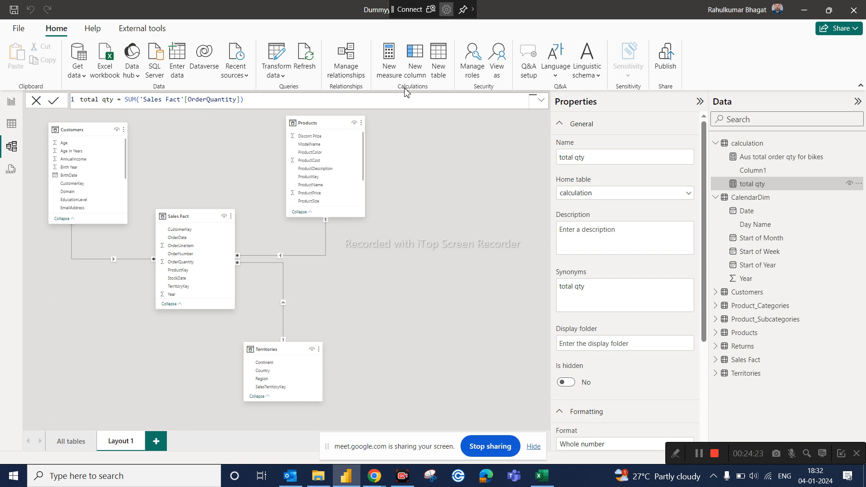
click(754, 162)
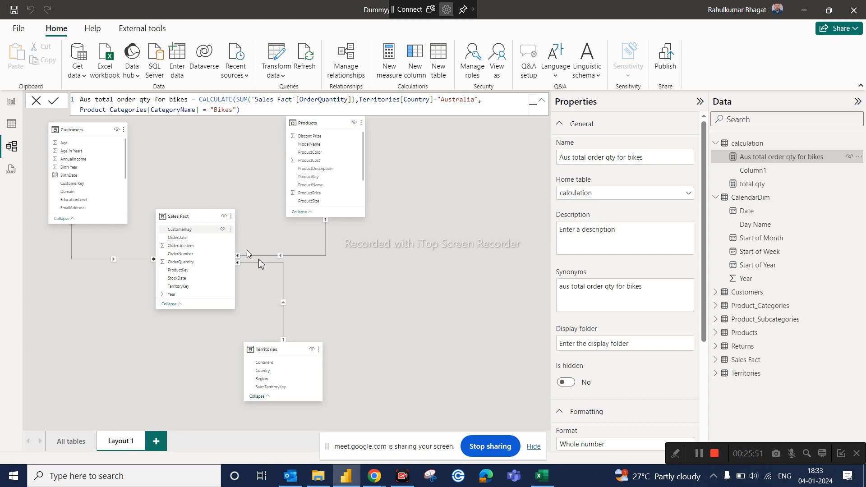
Step: Return to the report page, select the Aus total order qty for bikes card, and display that measure's formula
click(11, 102)
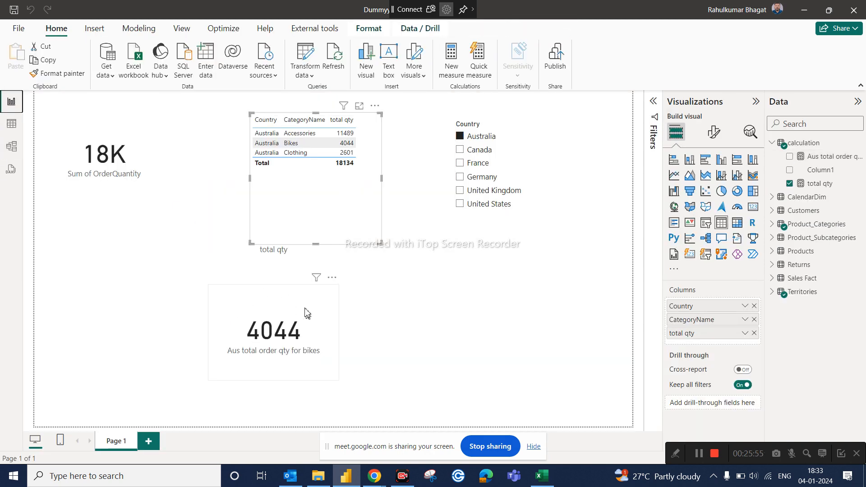
click(13, 124)
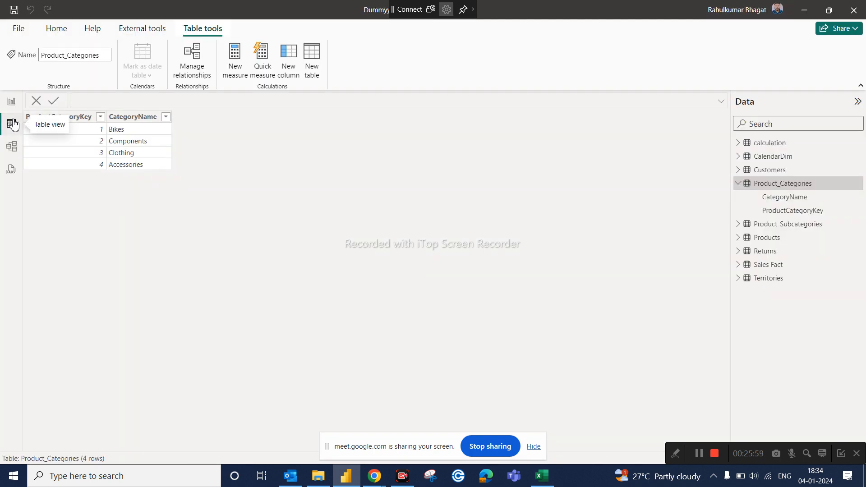
click(11, 104)
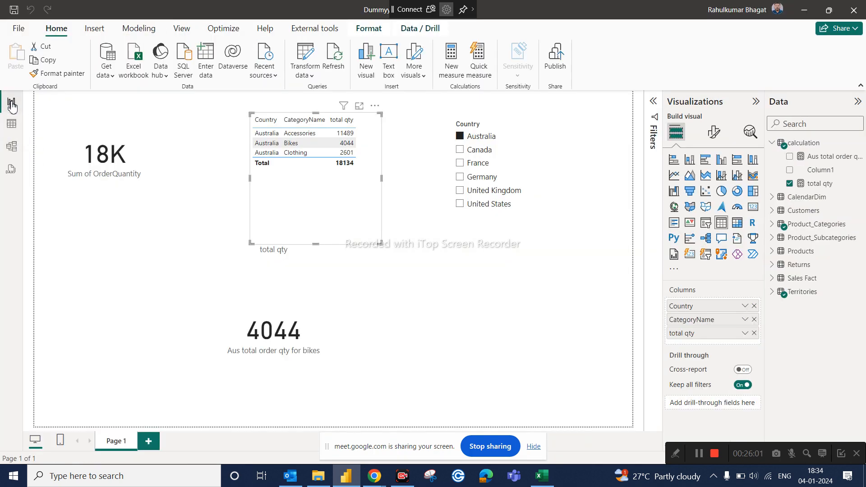
click(306, 314)
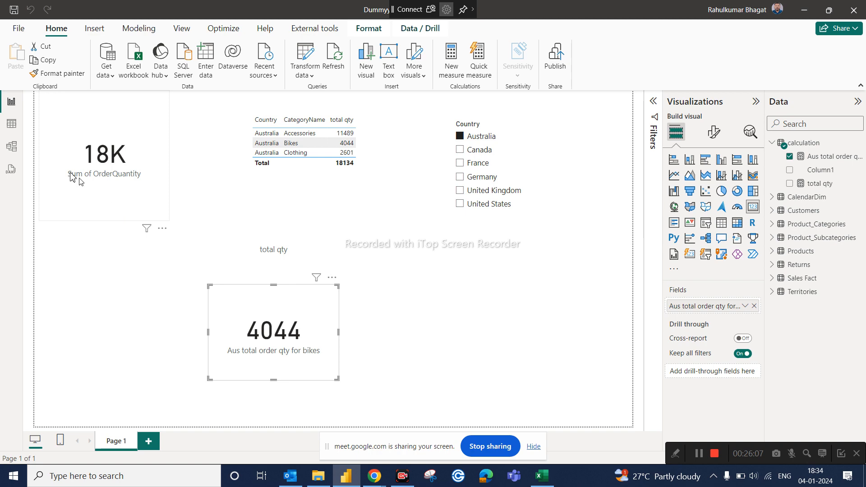
click(14, 124)
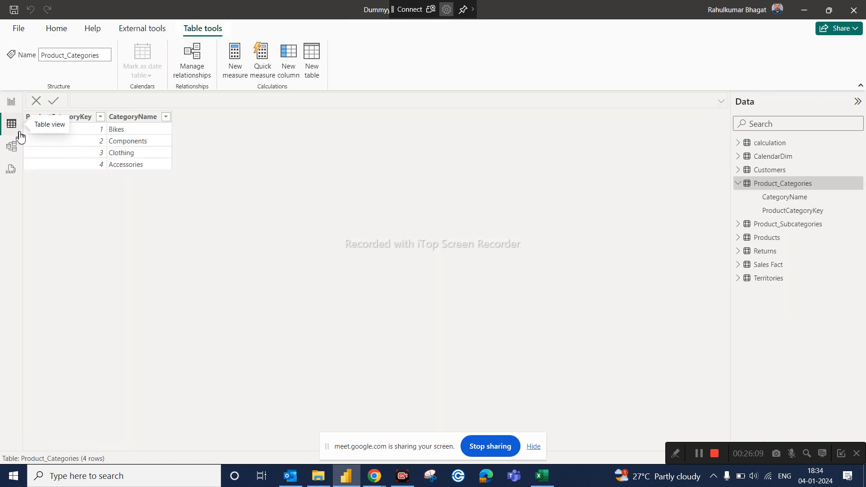
click(10, 102)
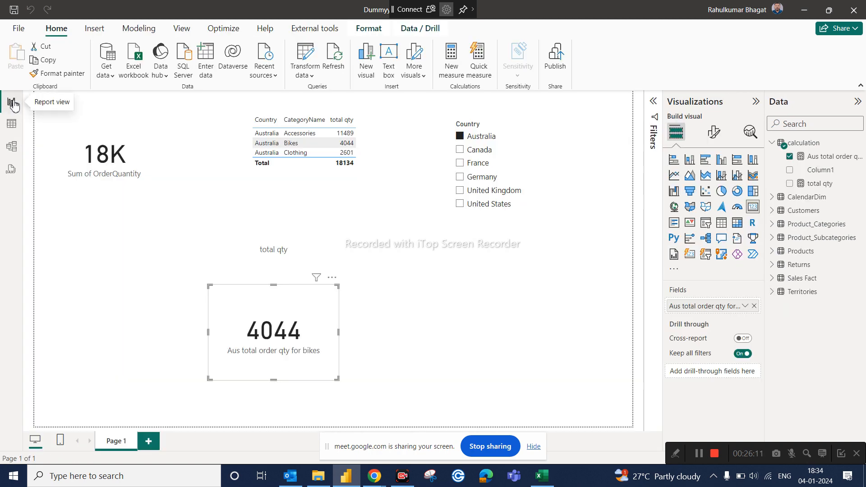
click(542, 476)
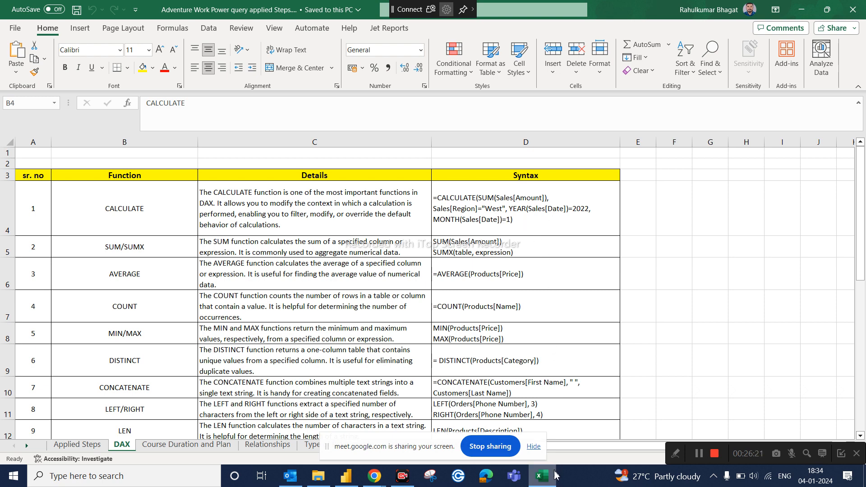
click(556, 474)
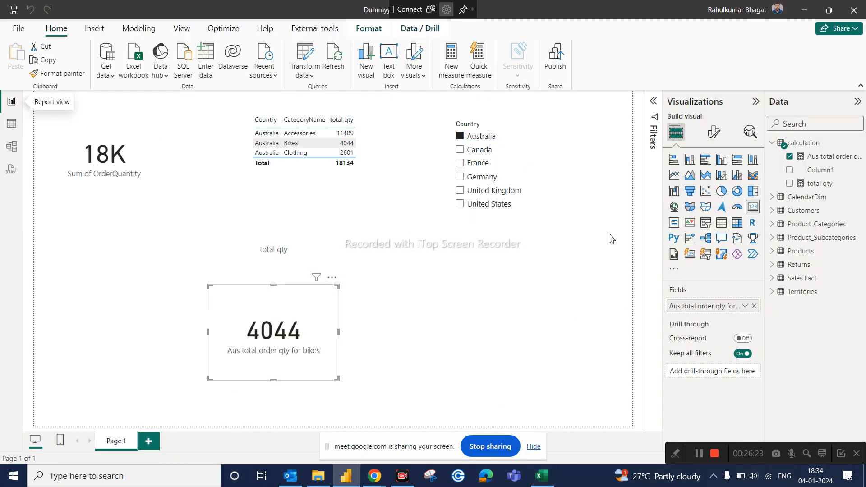
click(829, 157)
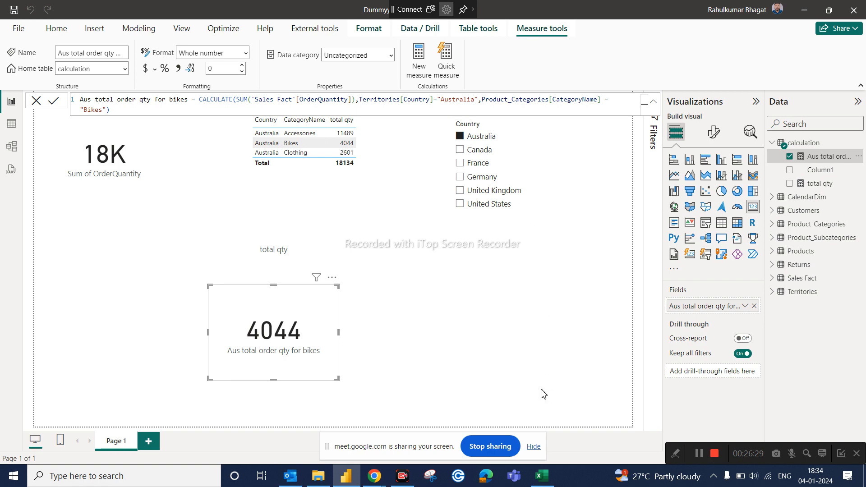
Step: Consult the SUM/SUMX entry on the DAX sheet in Excel, and display the total qty measure's formula in Power BI
click(543, 481)
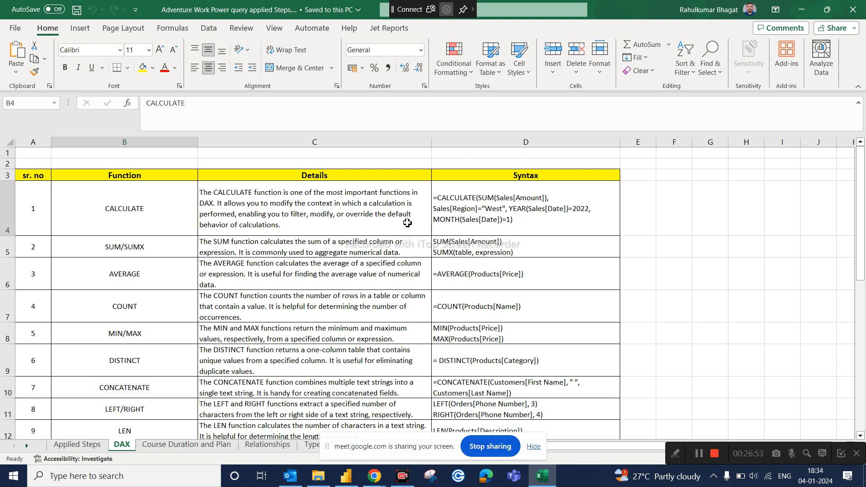
click(174, 256)
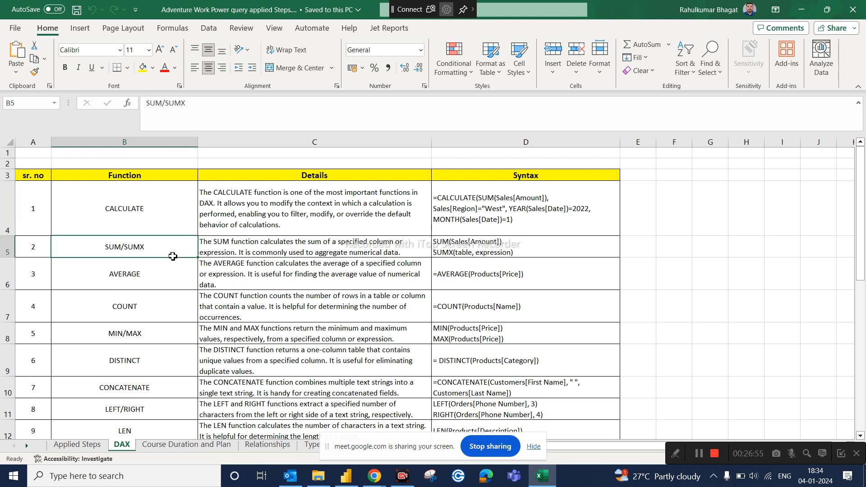
click(346, 478)
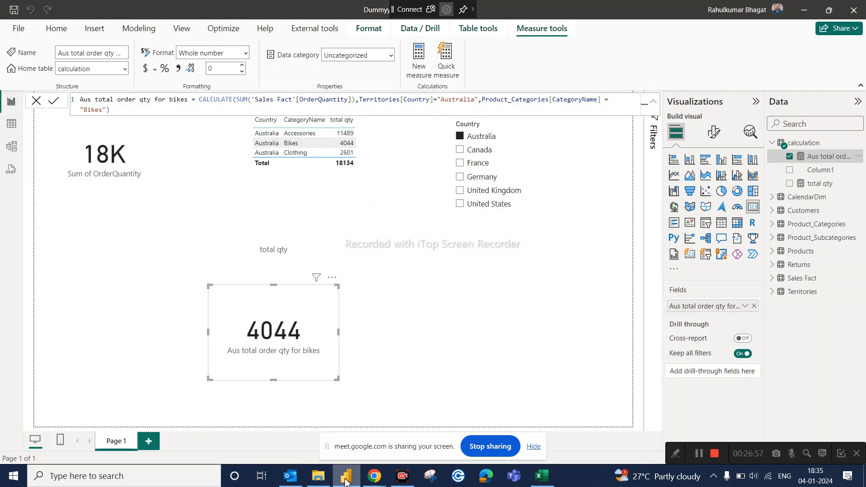
click(37, 102)
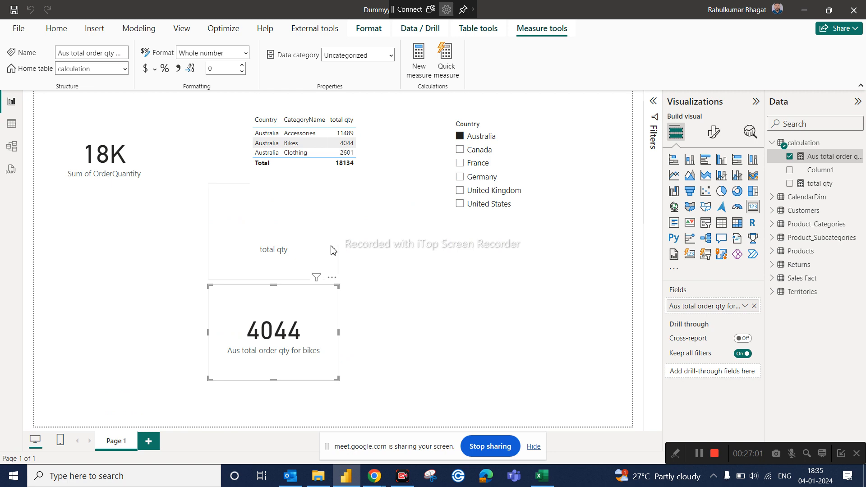
click(821, 187)
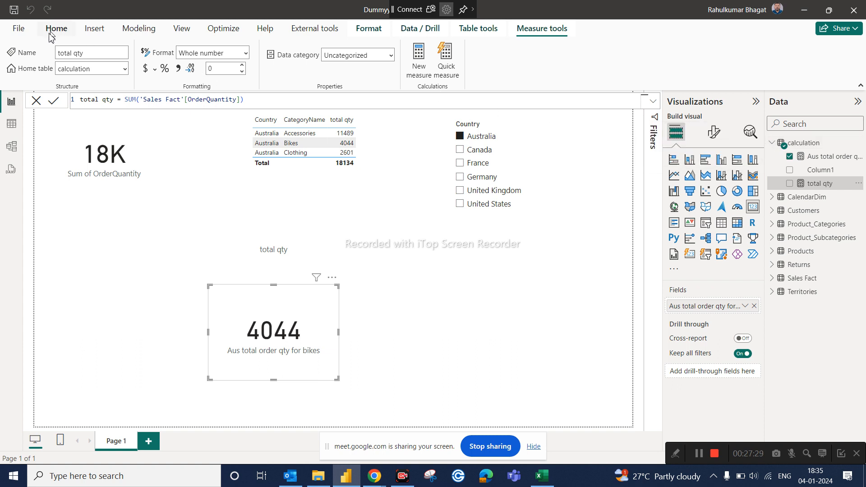
Step: Open the Sales Fact table's data to examine its columns and compare it with the Product_Categories table
click(13, 132)
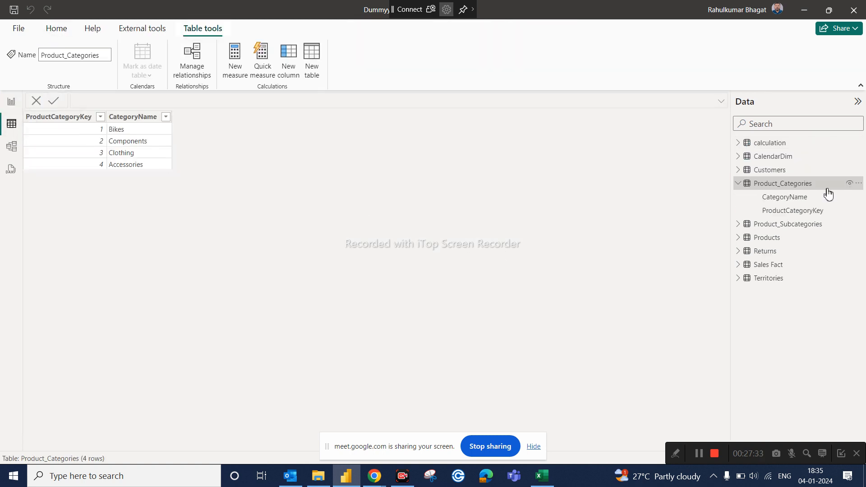
click(739, 185)
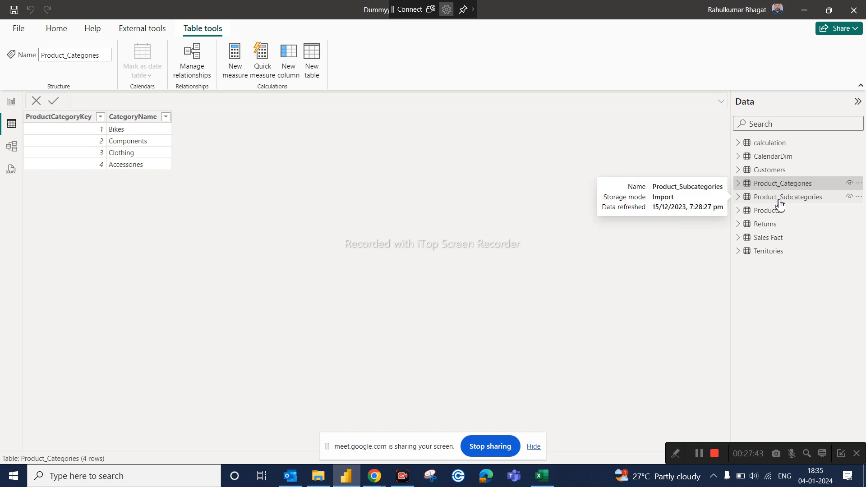
click(768, 238)
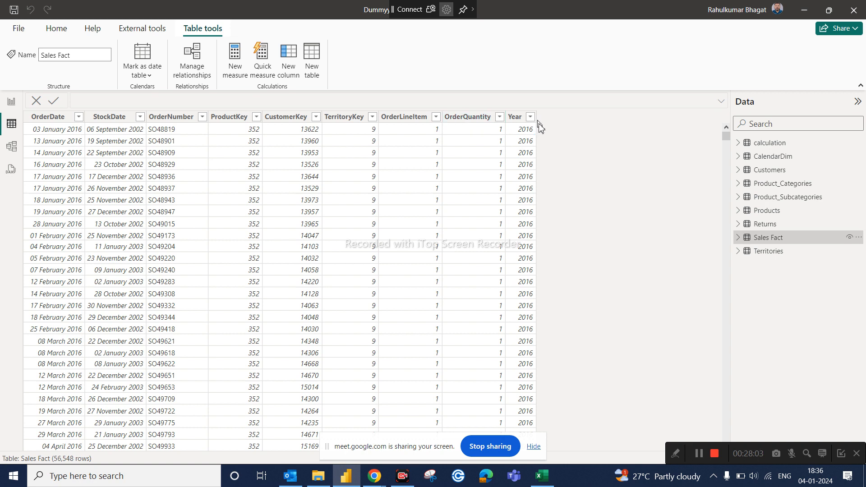
click(777, 184)
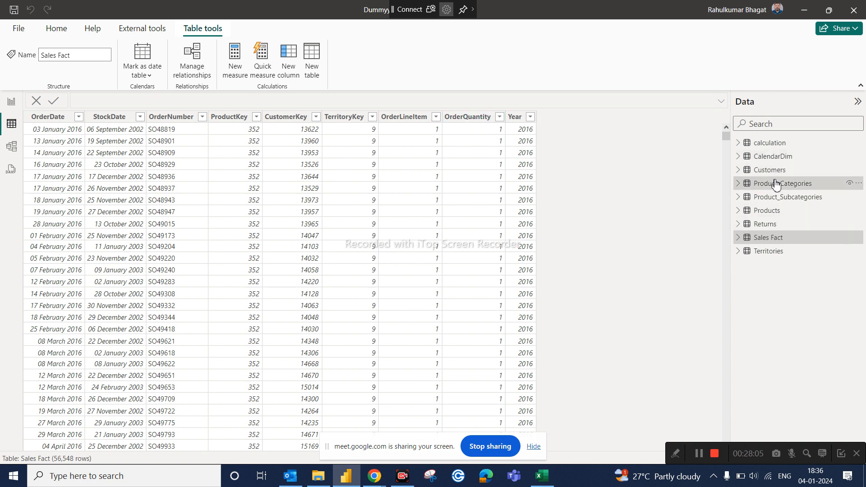
Step: Open the Products table's data and select the ProductPrice column to examine it
click(768, 217)
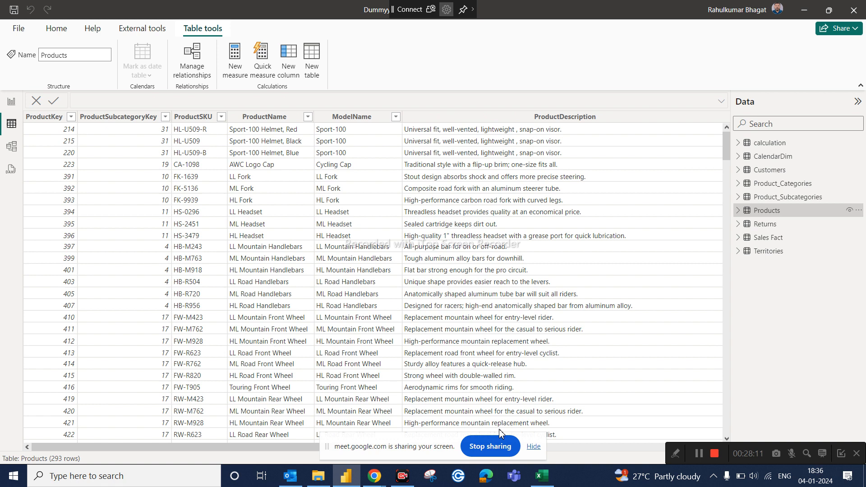
click(533, 447)
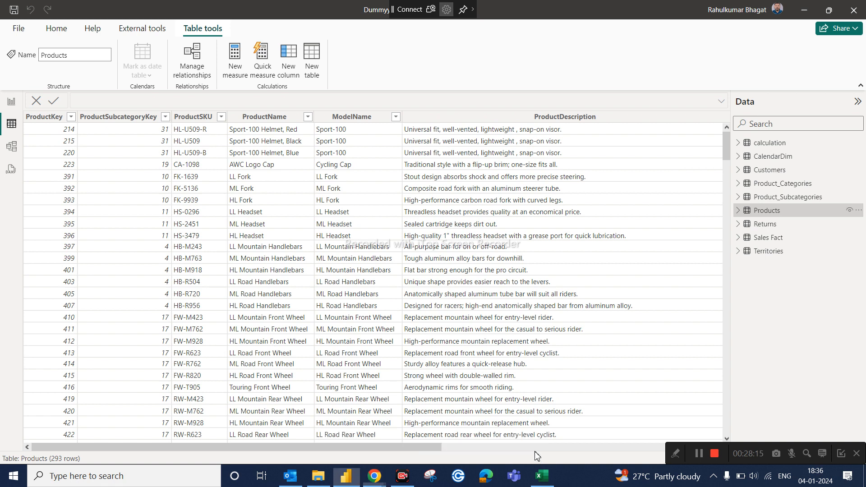
drag(403, 446, 714, 402)
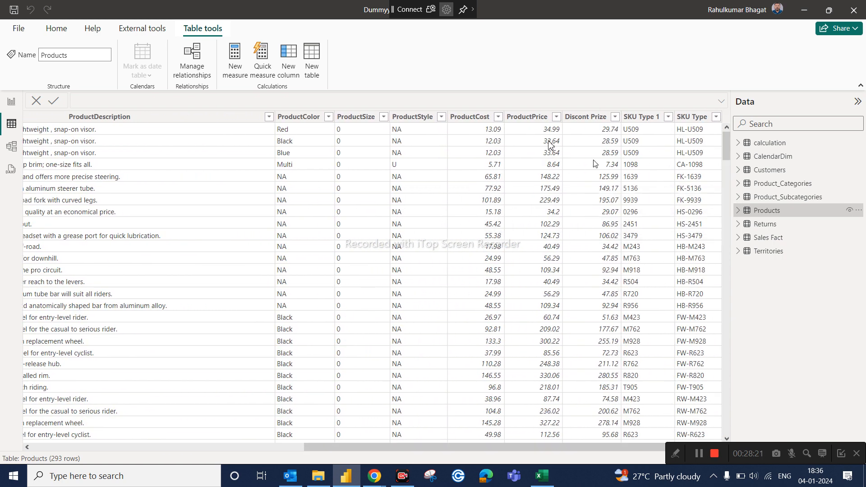
click(522, 121)
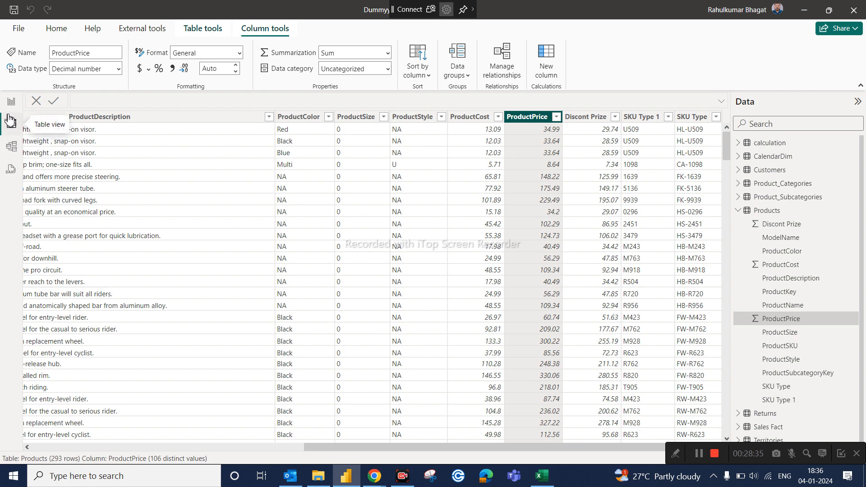
Step: Examine how the Products and Sales Fact tables are related in the Layout 1 model diagram, closing the displayed measure formula
click(11, 146)
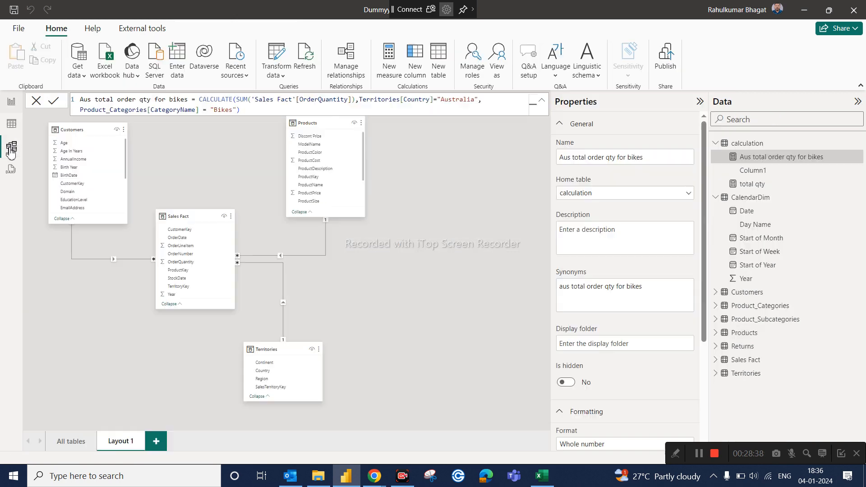
click(37, 102)
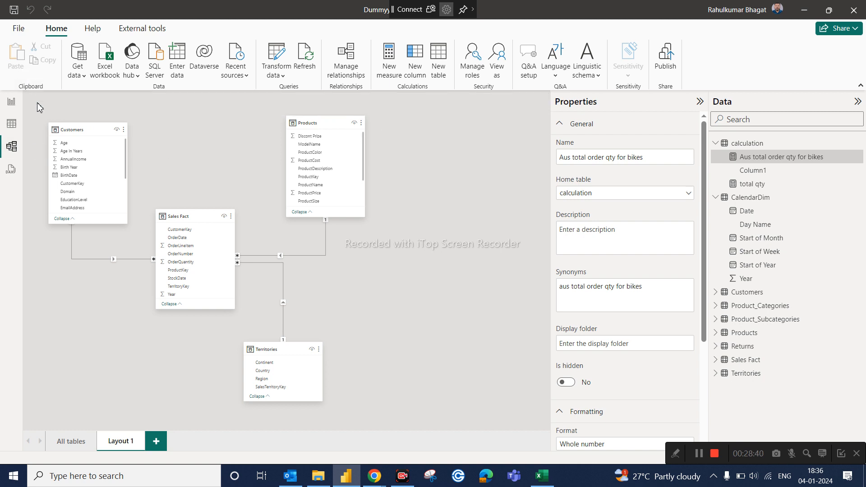
click(321, 122)
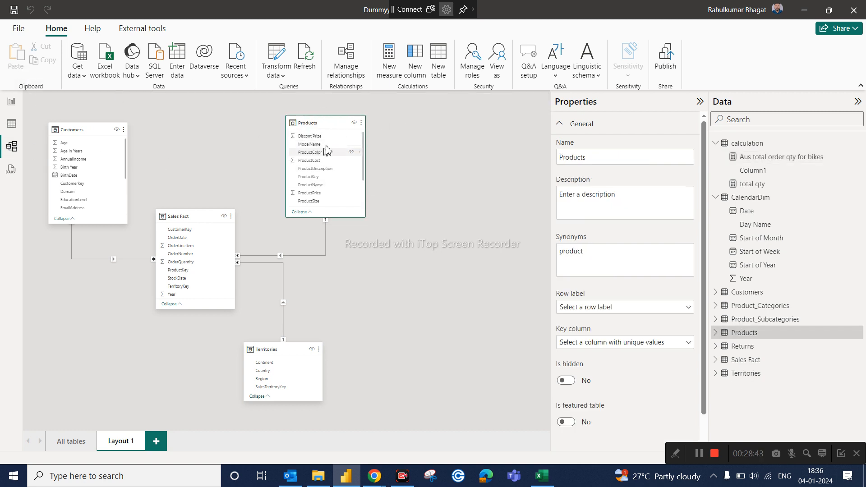
click(195, 220)
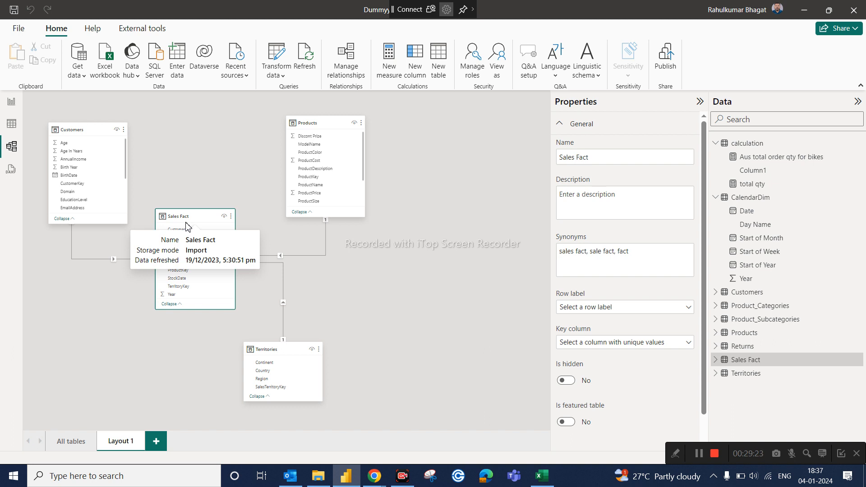
Step: Add a calculated column named Product Price to the Sales Fact table
click(11, 124)
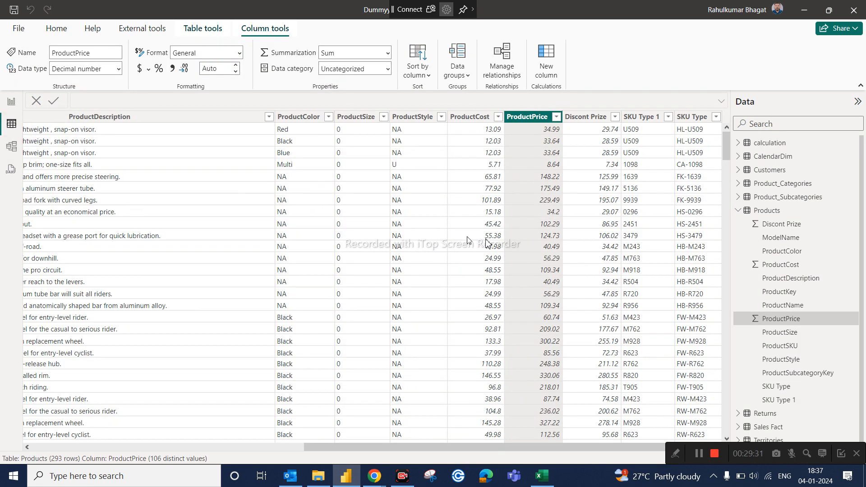
click(738, 211)
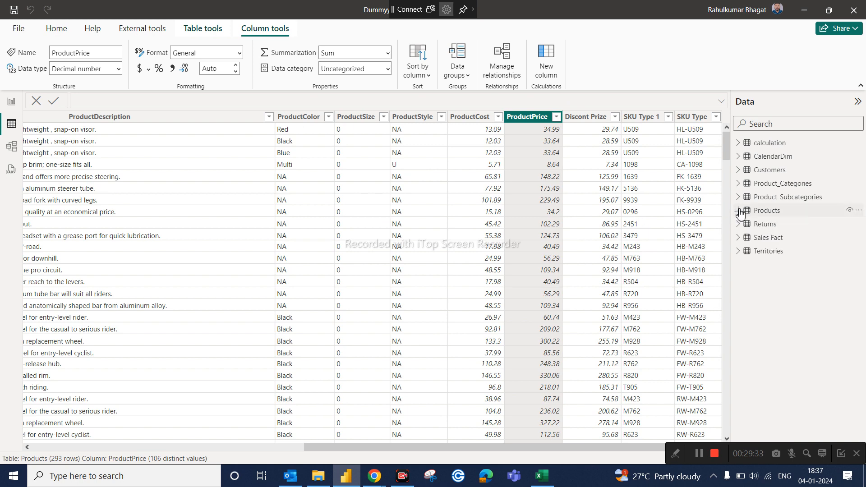
click(776, 239)
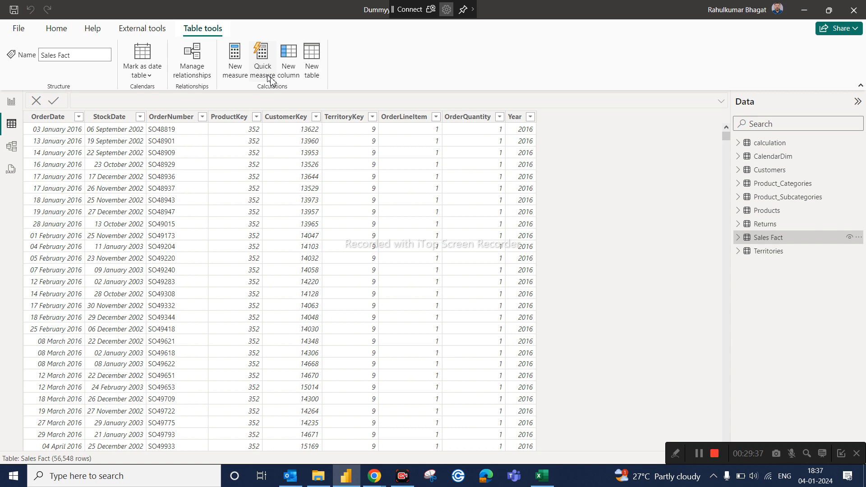
click(289, 63)
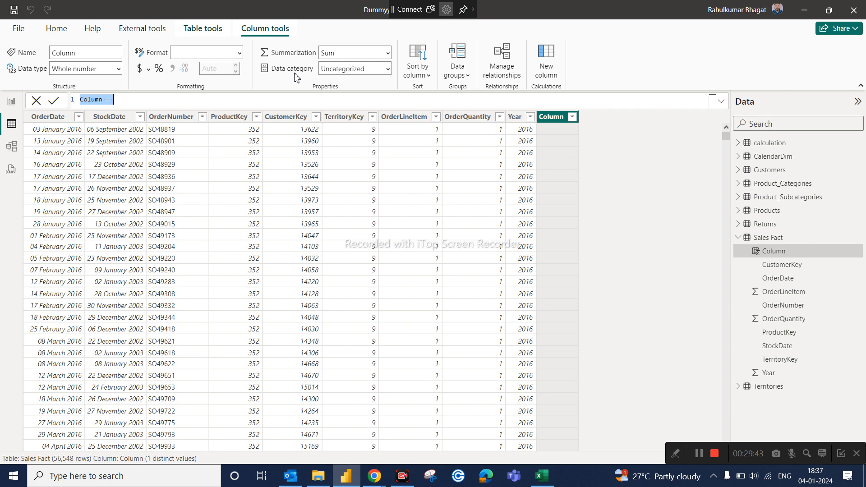
text(Product Price)
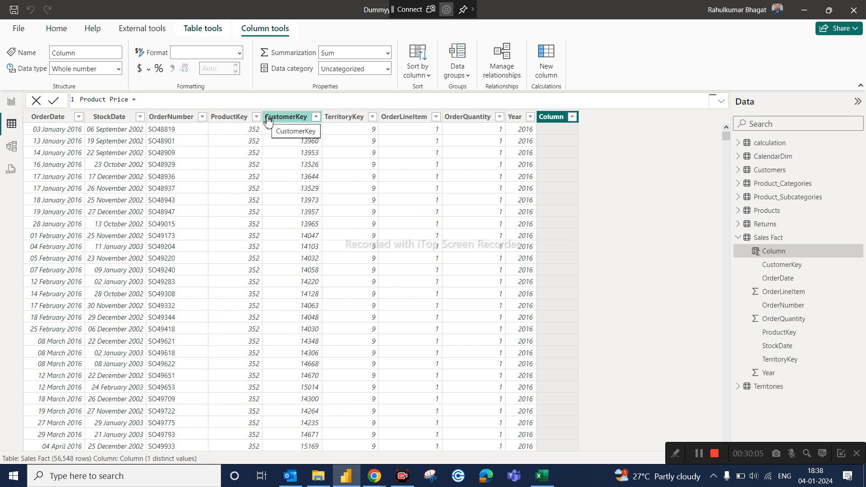
Step: Complete the Product Price column's formula as RELATED(Products[ProductPrice])
text(rela)
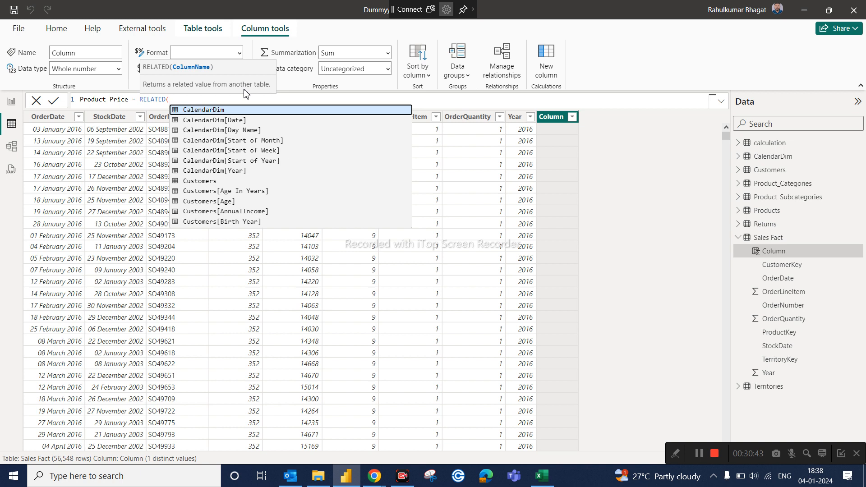
key(Down)
key(Down)
key(Down)
key(Down)
key(Down)
key(Down)
key(Down)
key(Down)
key(Down)
key(Down)
key(Down)
key(Down)
key(Down)
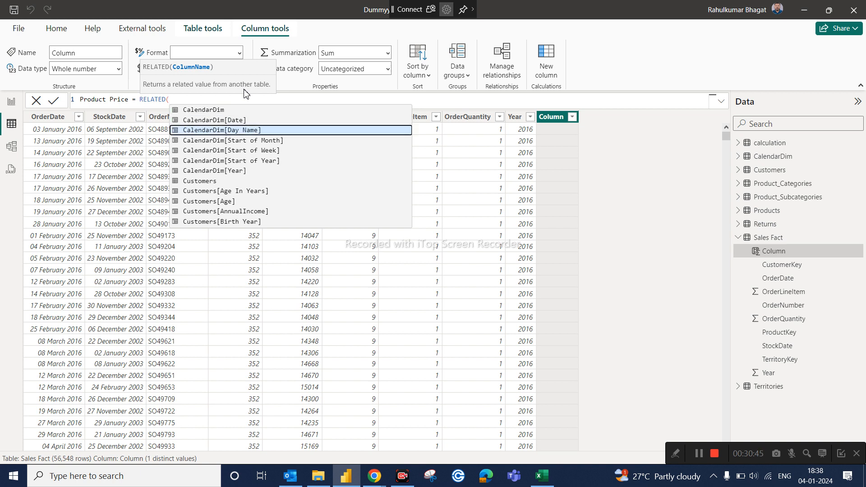
key(Down)
key(Down)
key(Down)
key(Down)
key(Down)
key(Down)
key(Down)
key(Down)
key(Down)
key(Down)
key(Down)
key(Down)
key(Down)
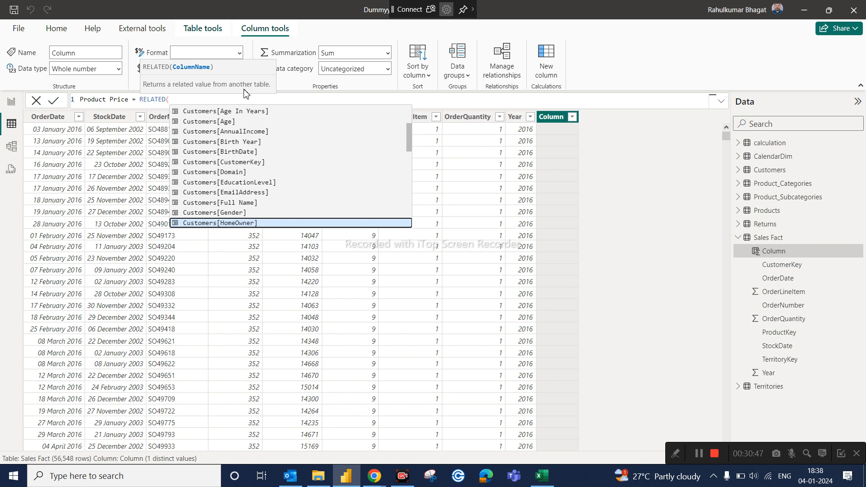
key(Down)
key(Down)
key(Down)
key(Down)
key(Down)
key(Down)
key(Down)
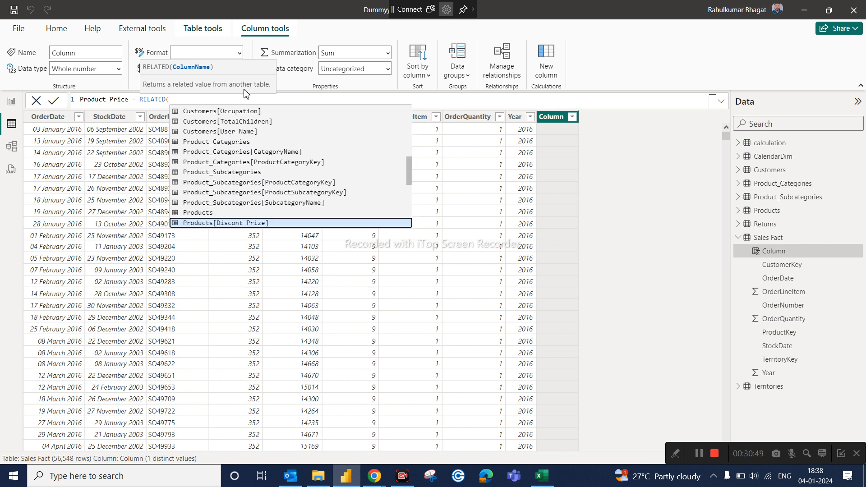
key(Down)
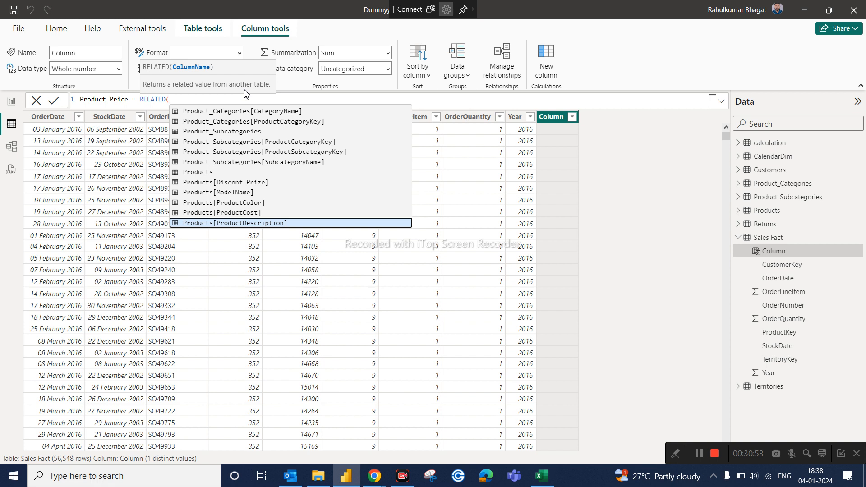
key(Down)
key(Down)
key(Down)
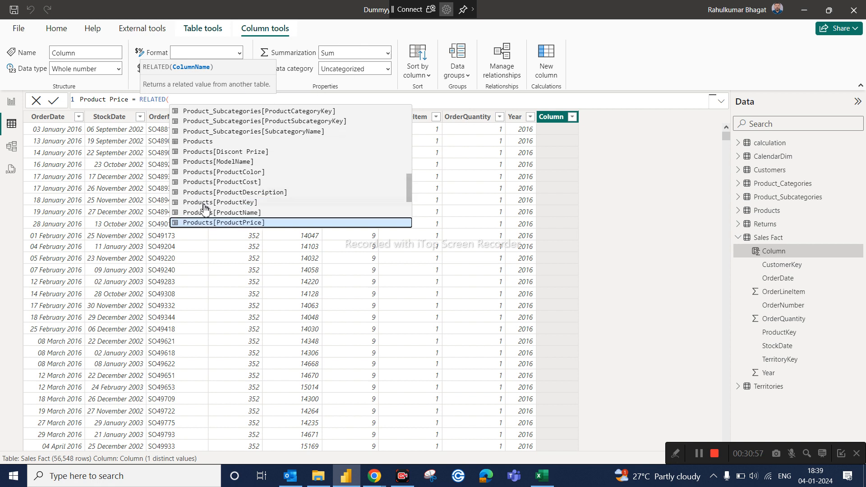
click(208, 224)
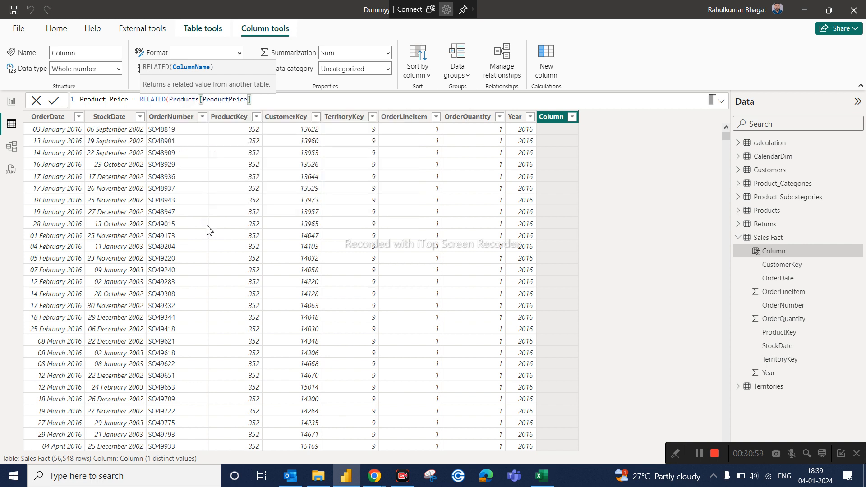
text())
key(Return)
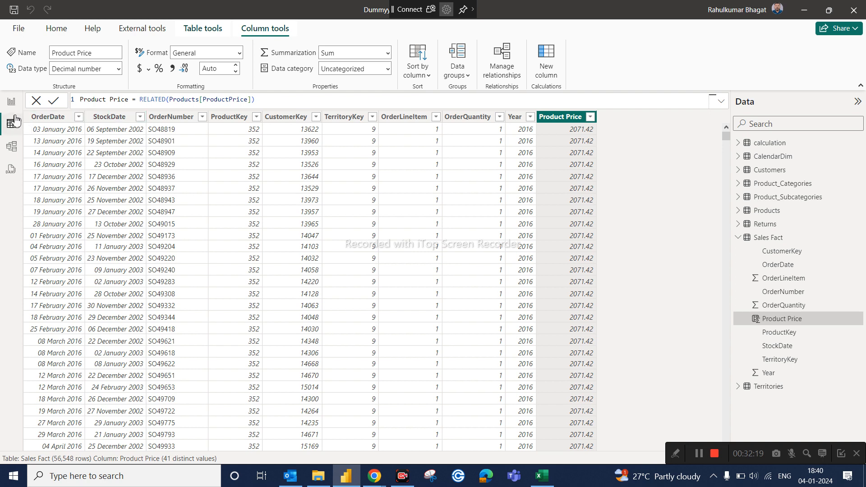
Step: Set the cross filter direction of the Sales Fact–Products relationship to Both in the Layout 1 model diagram
click(12, 147)
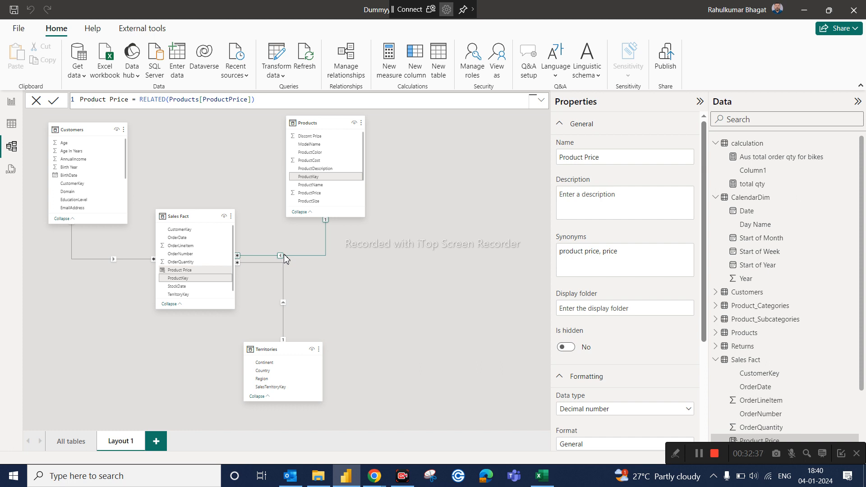
right_click(284, 259)
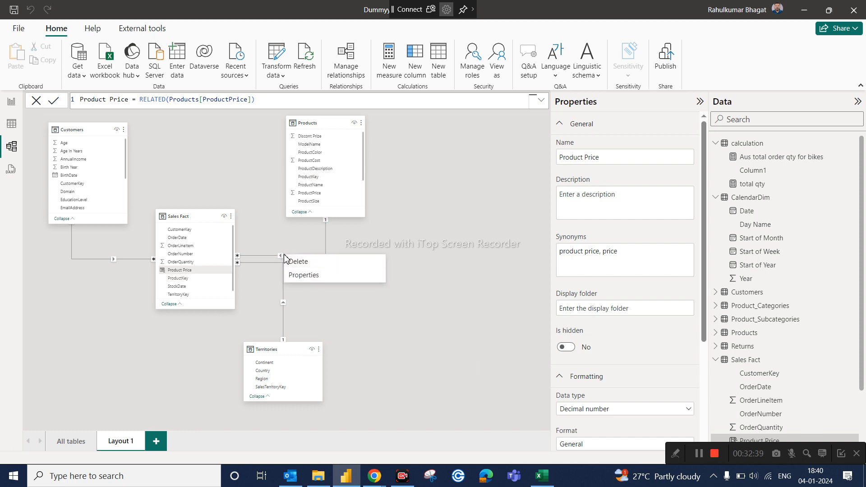
click(314, 282)
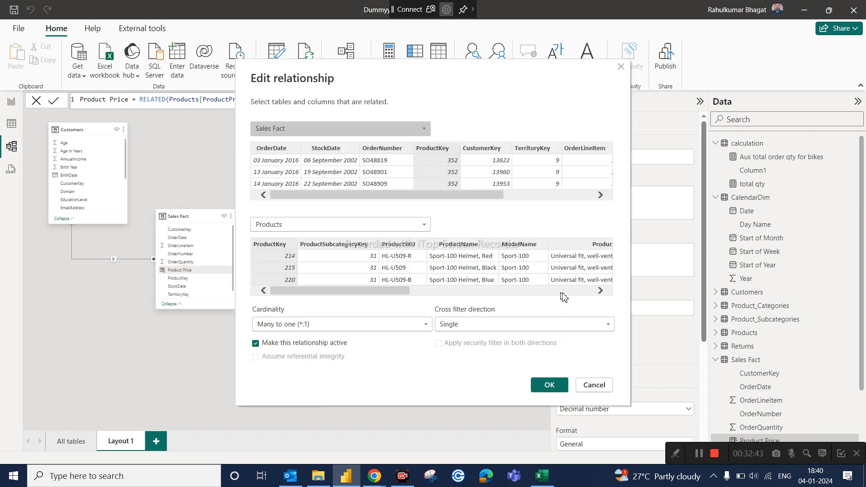
click(499, 324)
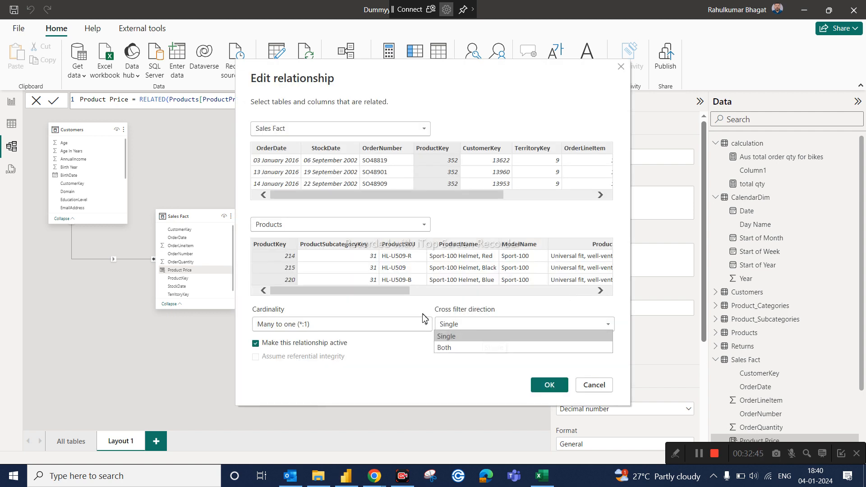
click(445, 338)
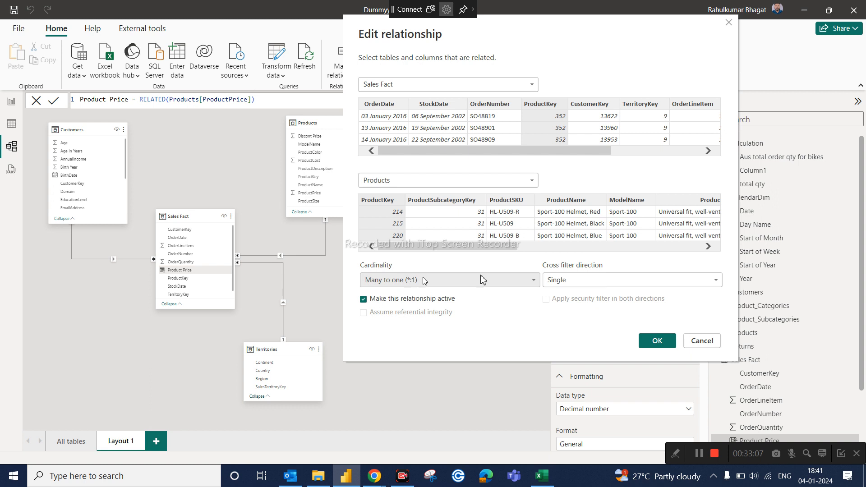
click(562, 283)
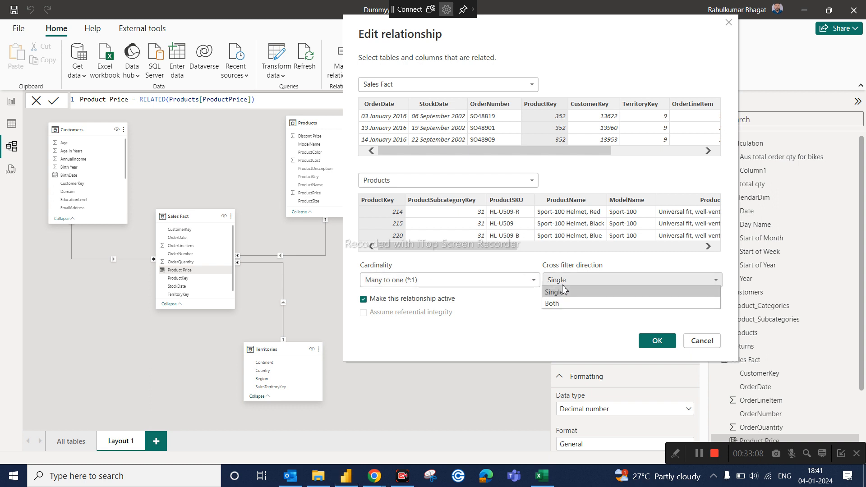
click(562, 309)
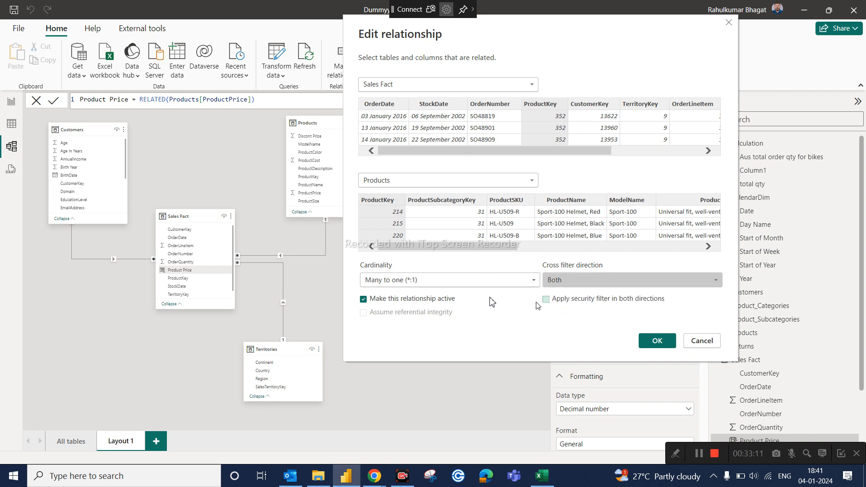
click(666, 345)
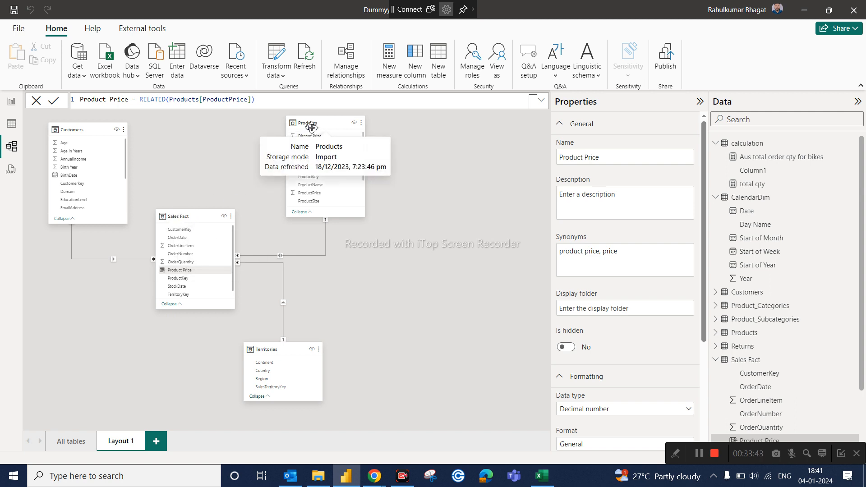
Step: Set the Sales Fact–Products relationship's cross filter direction to Single in the All tables diagram, and return to the Sales Fact data
click(71, 442)
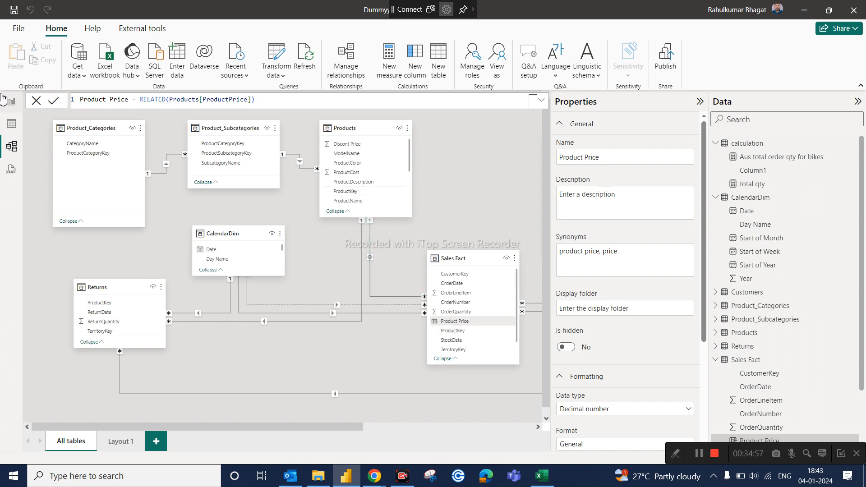
right_click(370, 249)
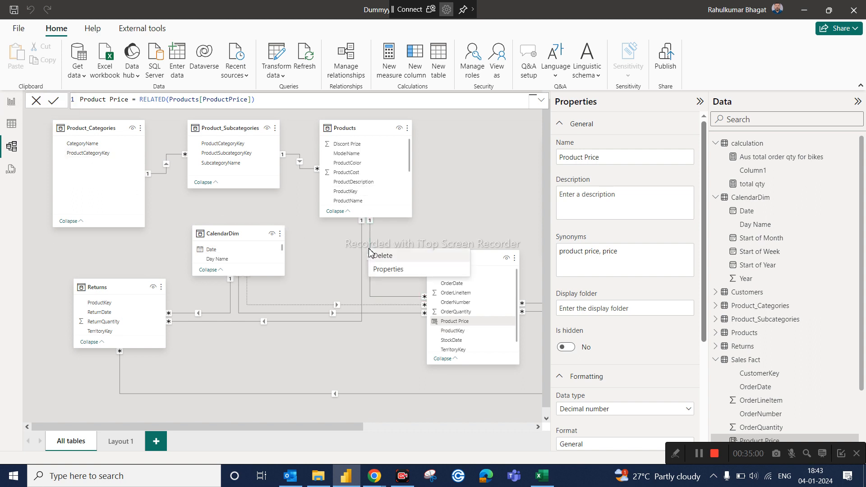
click(389, 272)
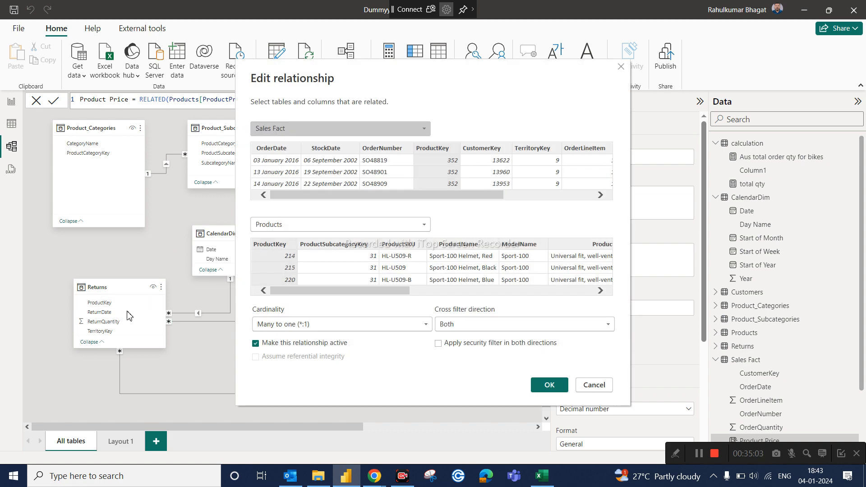
click(462, 326)
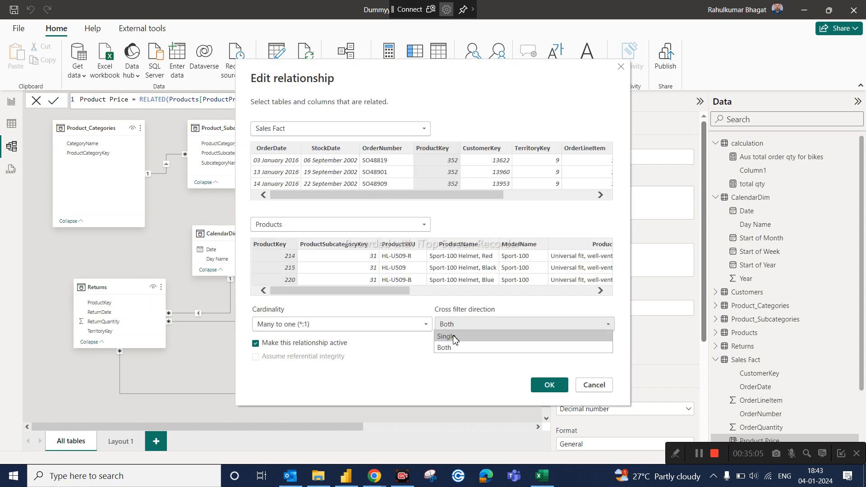
click(456, 334)
click(548, 386)
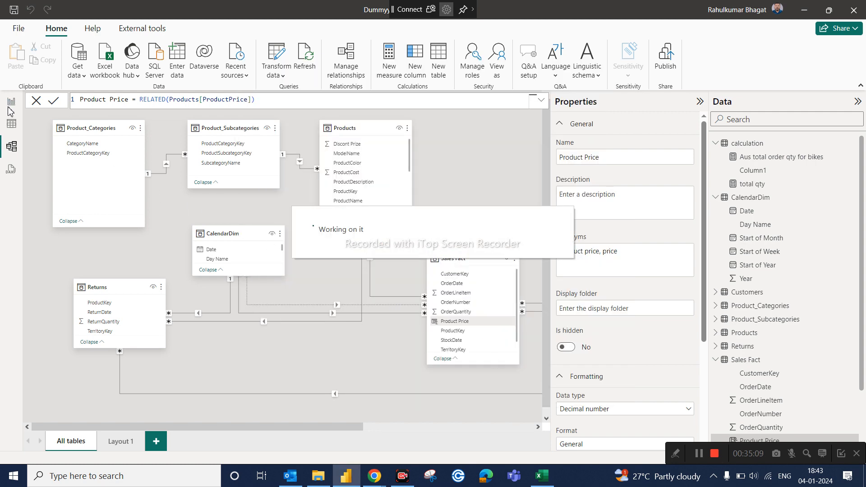
click(14, 132)
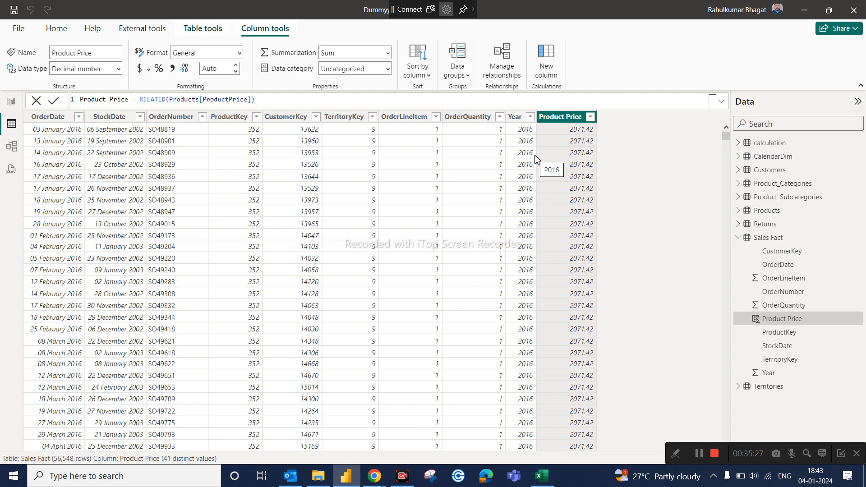
Step: Add a Total Revenue calculated column to the Sales Fact table with the formula 'Sales Fact'[OrderQuantity]*'Sales Fact'[Product Price]
click(552, 74)
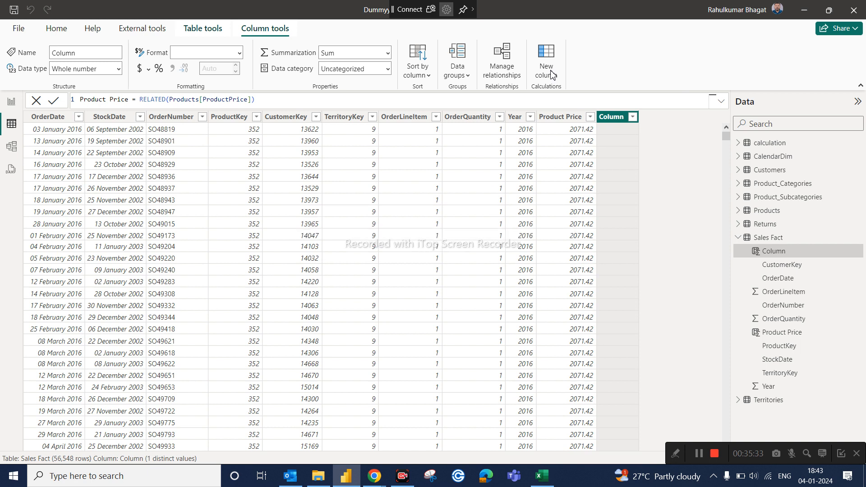
text(Total Revenue)
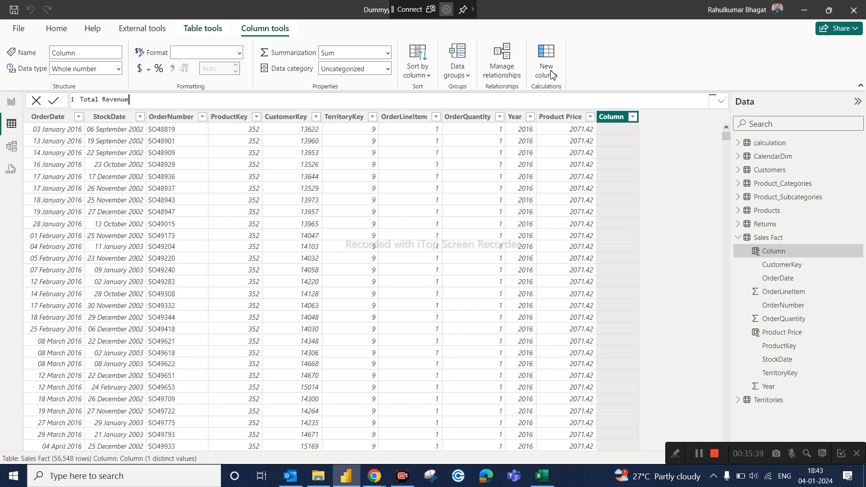
text( = order)
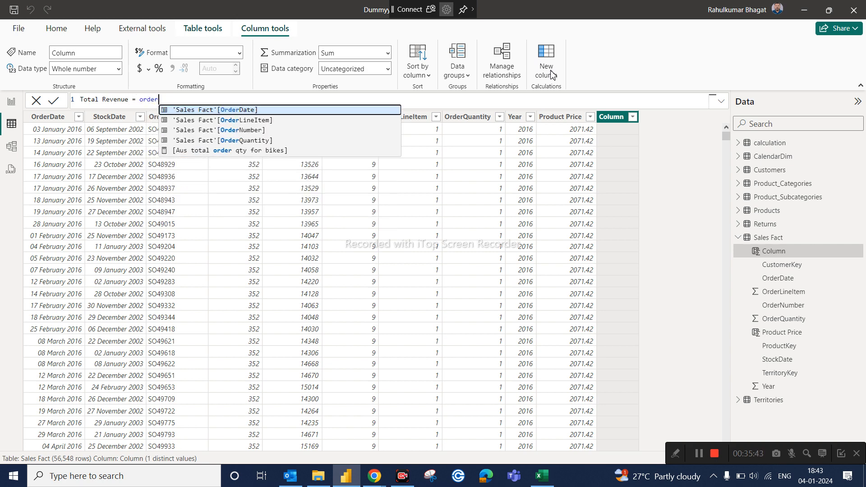
click(254, 140)
text(*)
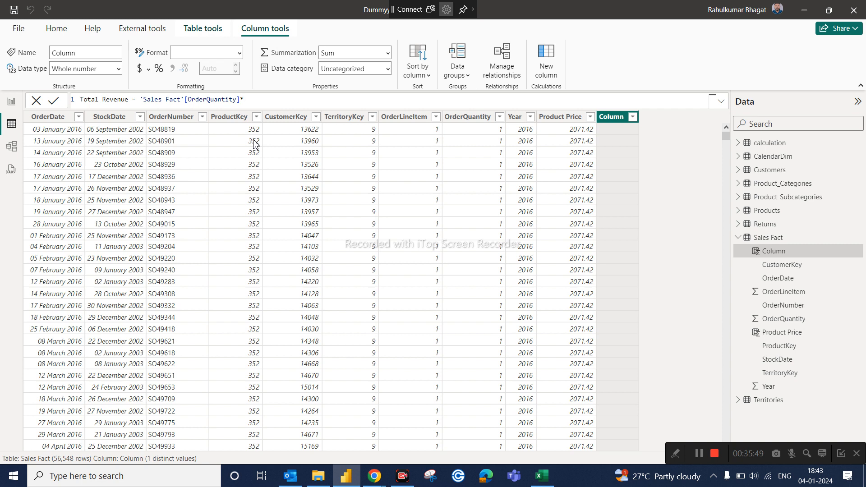
text(prod)
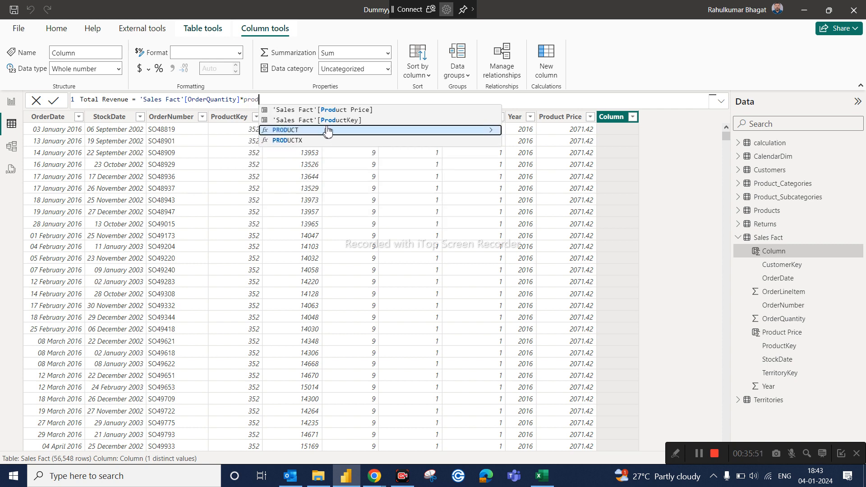
click(332, 111)
key(Return)
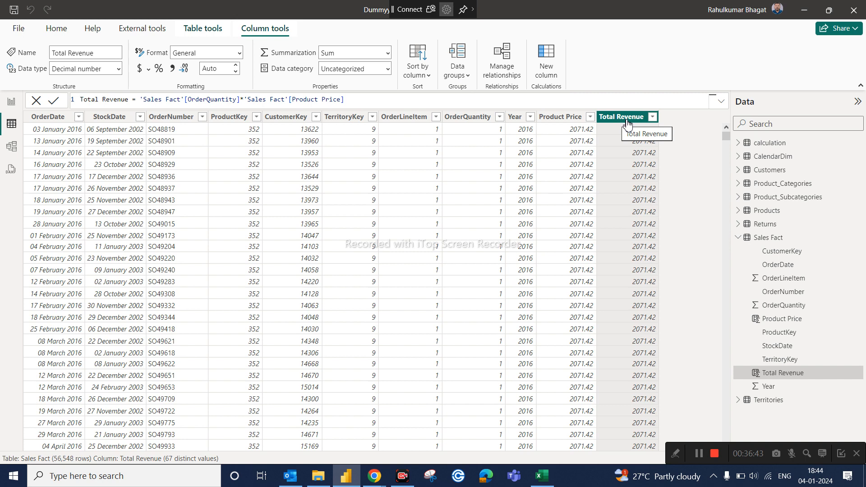
Step: Create a Total Sales measure in the calculation table with the formula sum('Sales Fact'[Total Revenue])
click(772, 149)
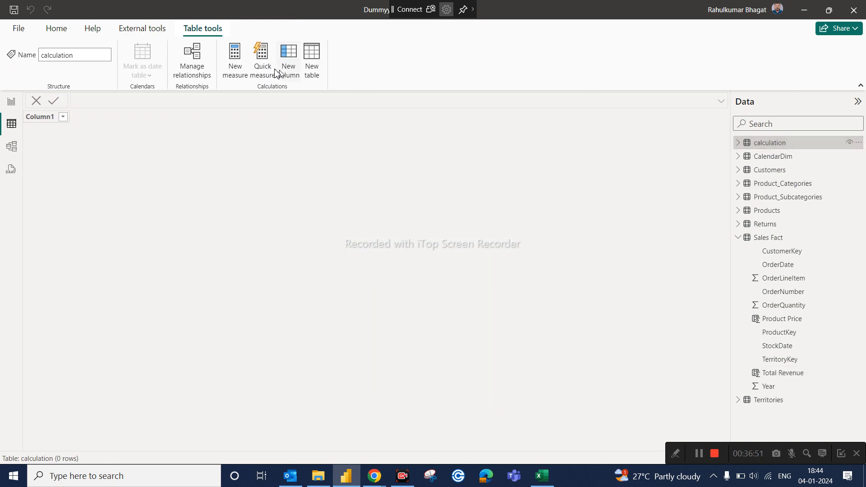
click(239, 77)
click(240, 76)
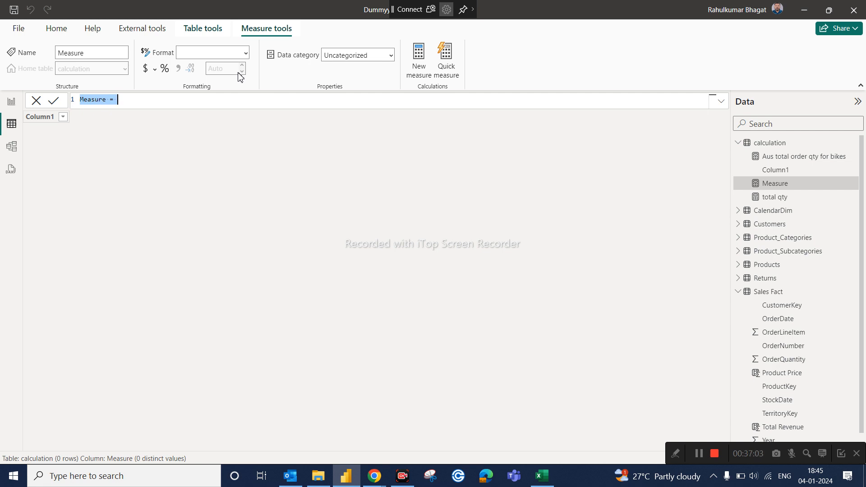
text(Total Sales =)
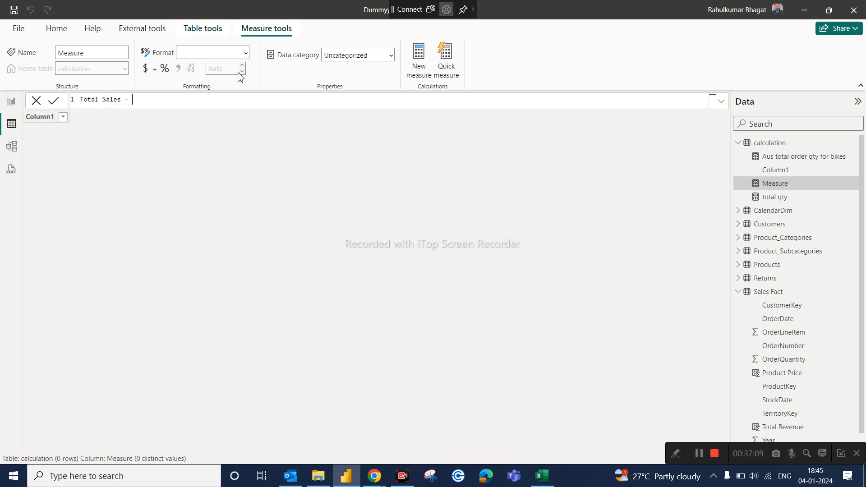
text( sum)
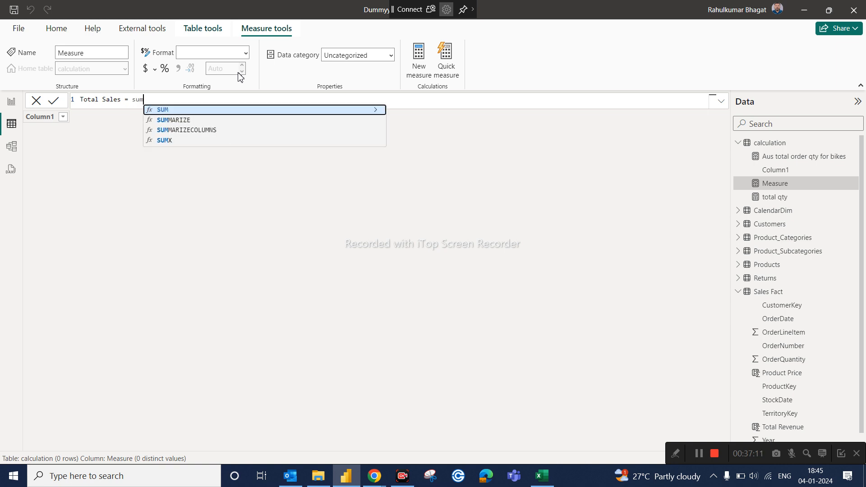
text(()
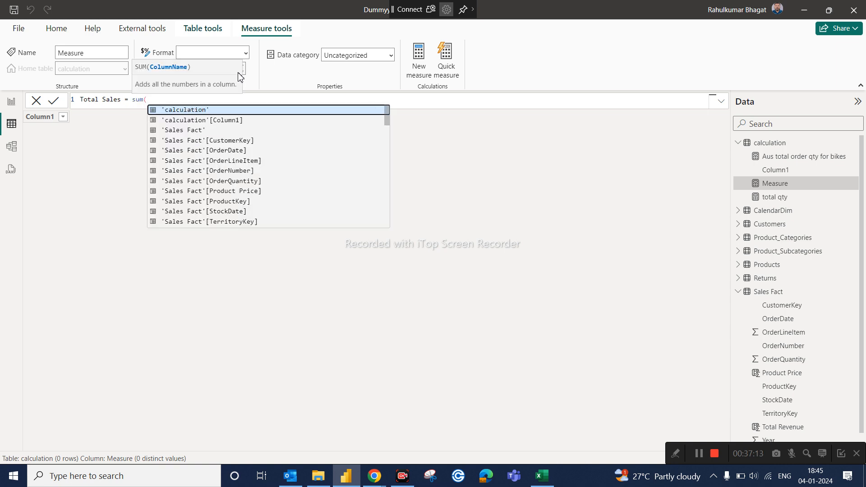
text(total)
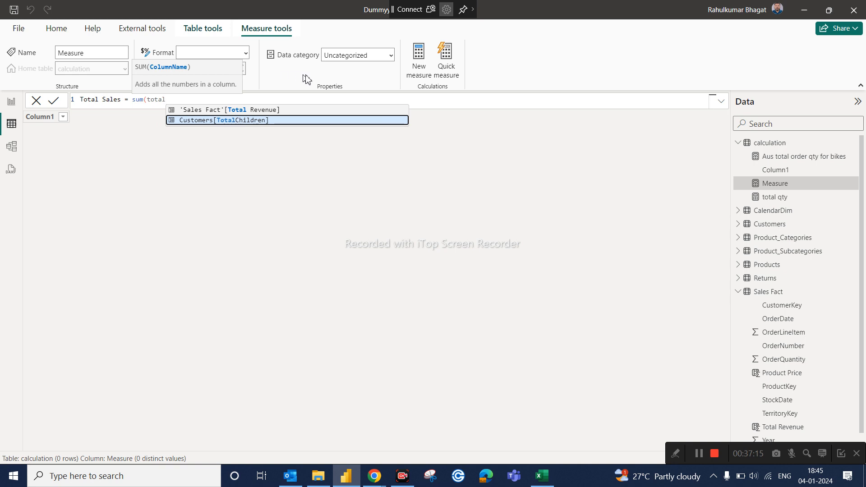
click(277, 110)
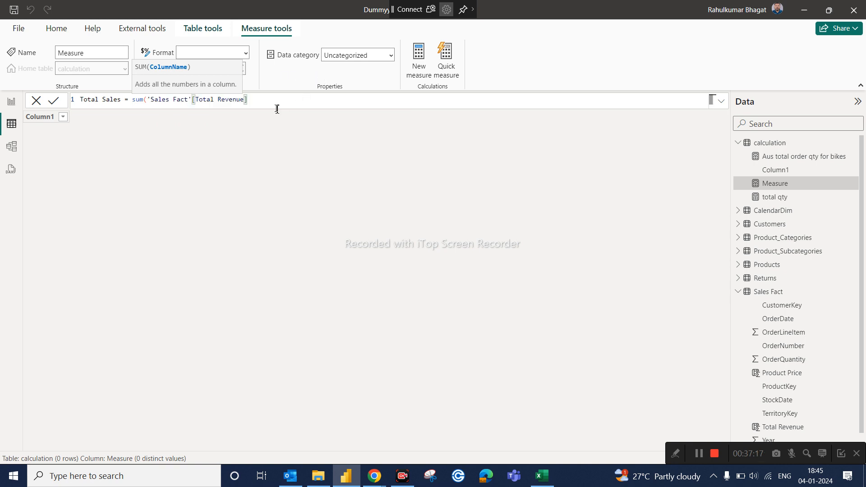
text())
key(Return)
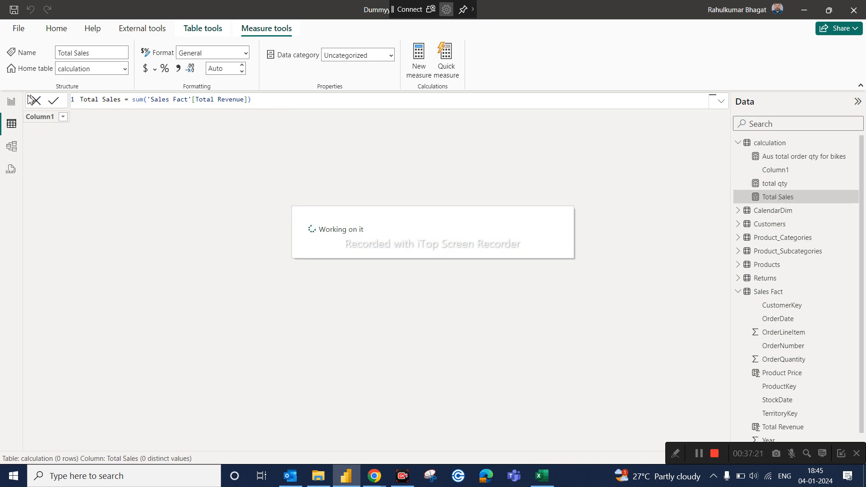
Step: On the report page, shift the Aus total order qty for bikes card aside and add a card visual showing Total Sales
click(8, 104)
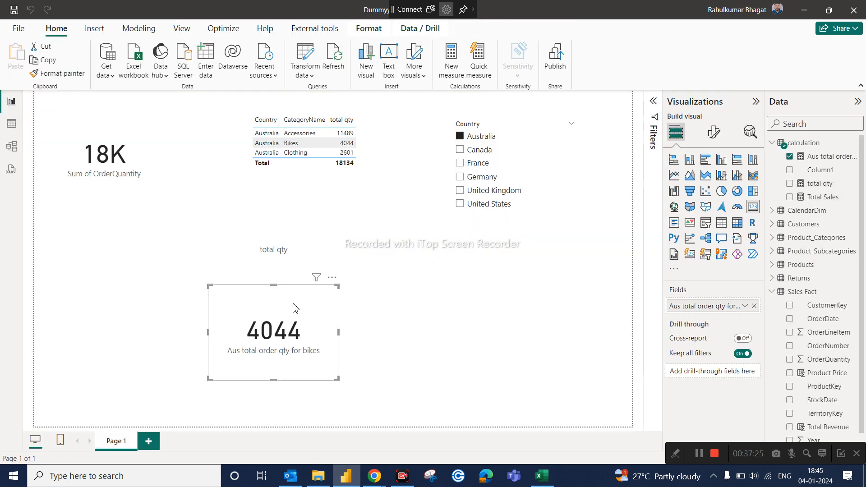
drag(293, 307, 189, 282)
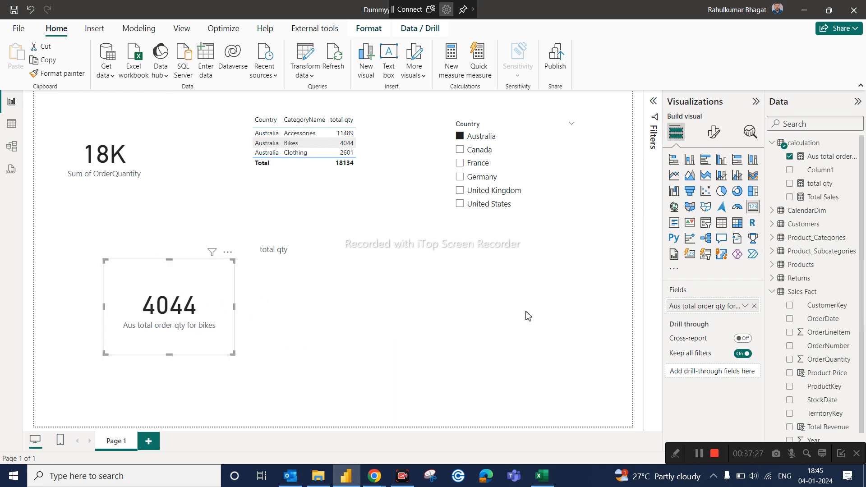
drag(809, 204, 517, 309)
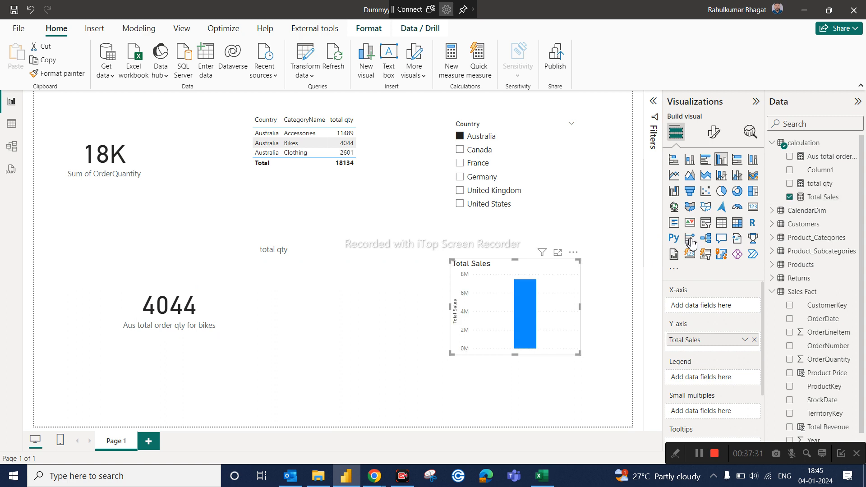
click(753, 208)
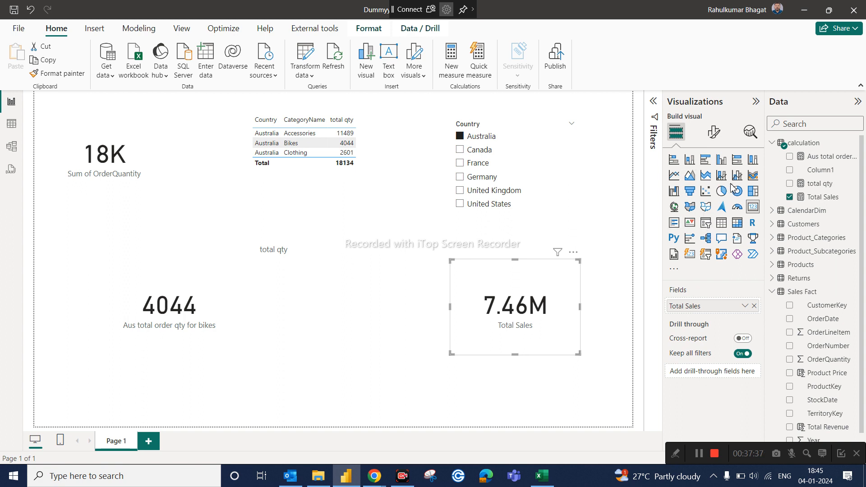
Step: Convert the Total Sales card to a table and add CategoryName and SubcategoryName as columns before Total Sales
click(722, 223)
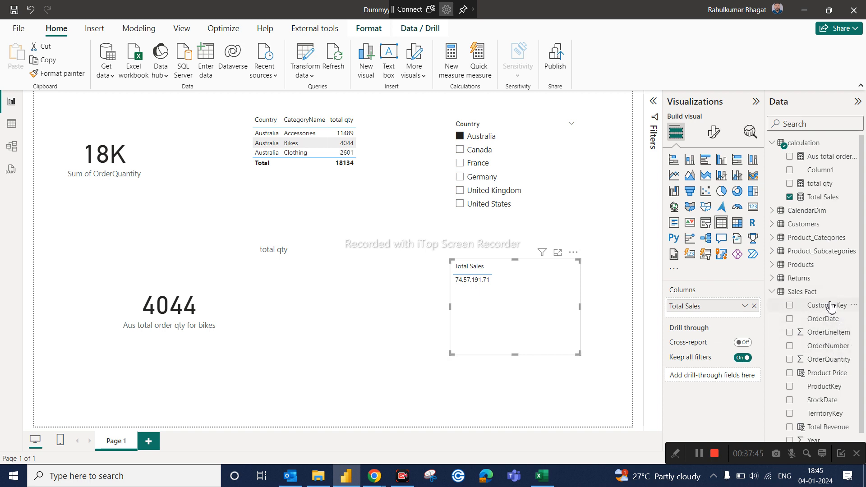
click(774, 240)
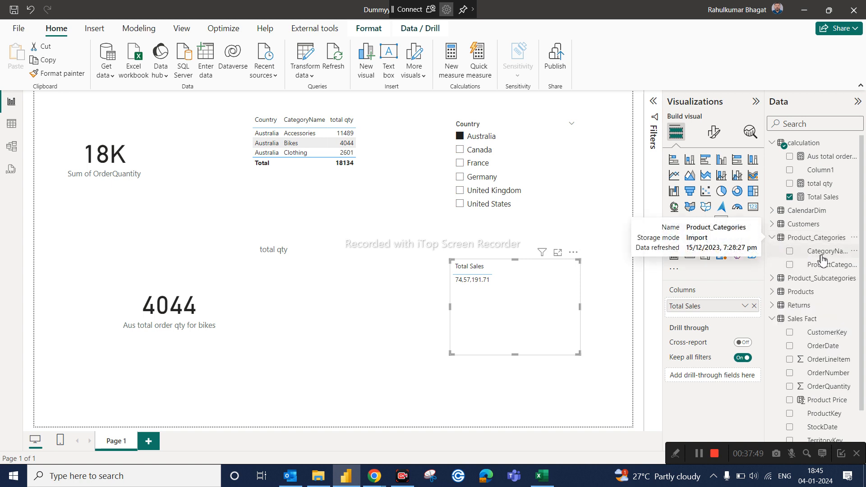
drag(823, 260, 744, 303)
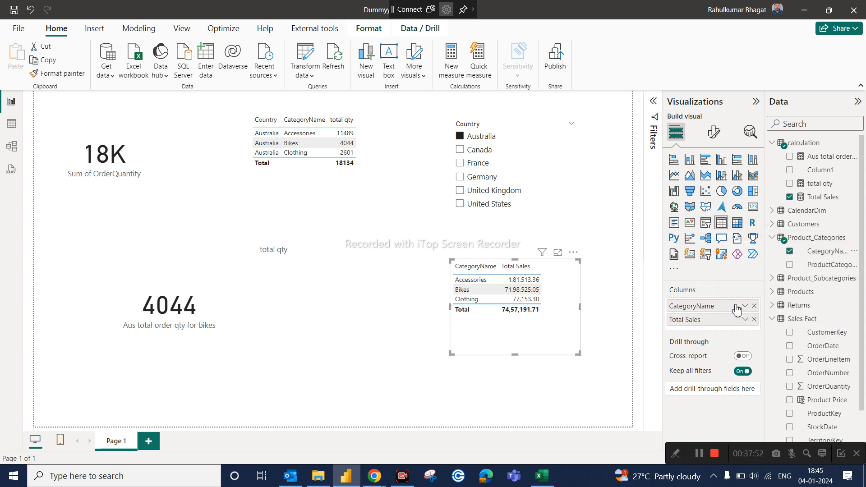
click(773, 279)
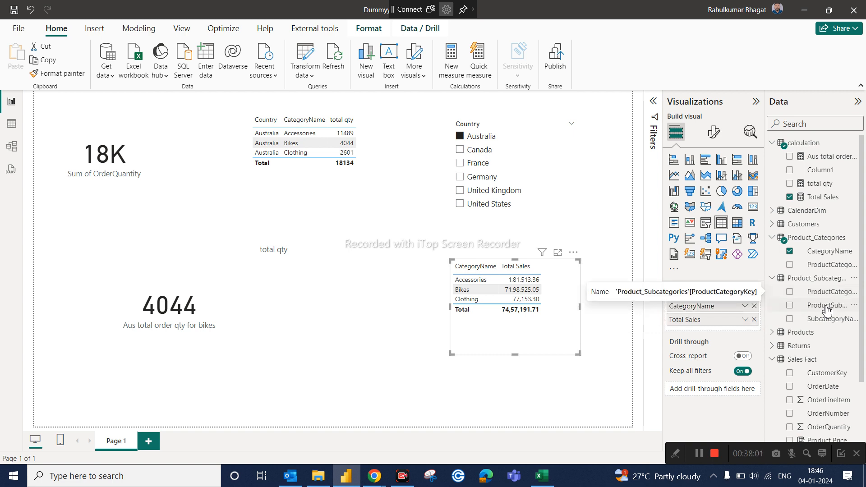
drag(828, 321, 740, 312)
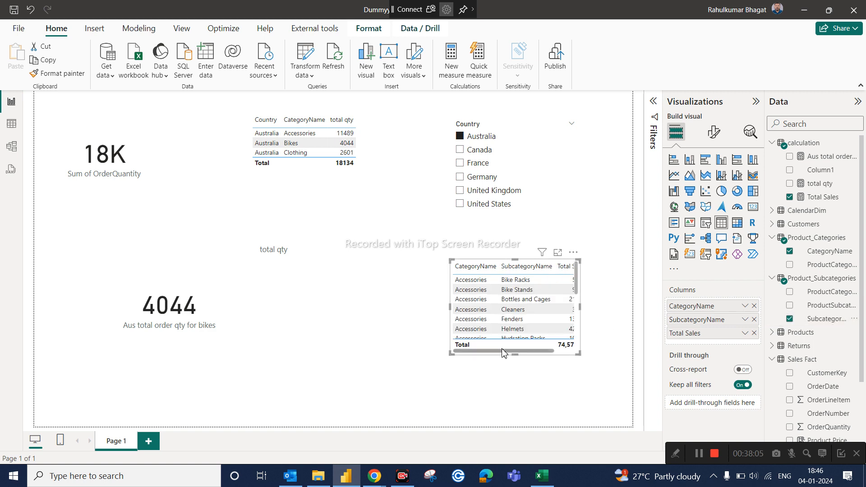
Step: Reposition and enlarge the Total Sales visual, converting it to a matrix with SubcategoryName nested under CategoryName in the rows
drag(503, 356, 412, 346)
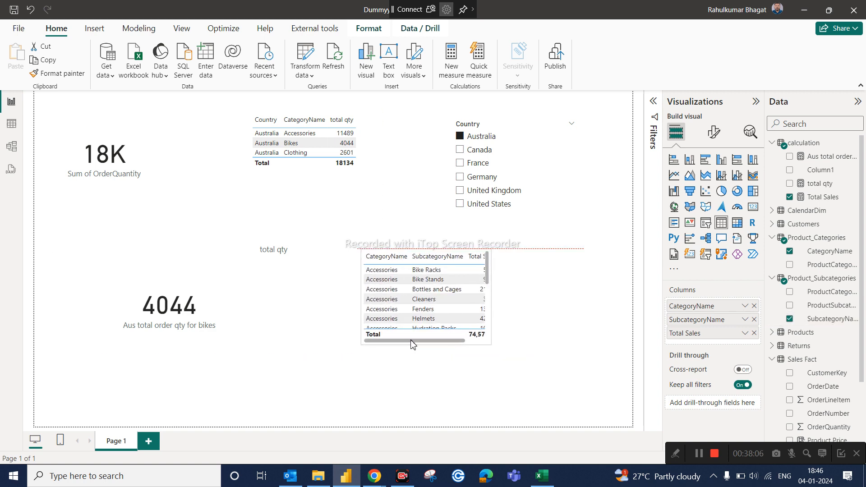
click(737, 223)
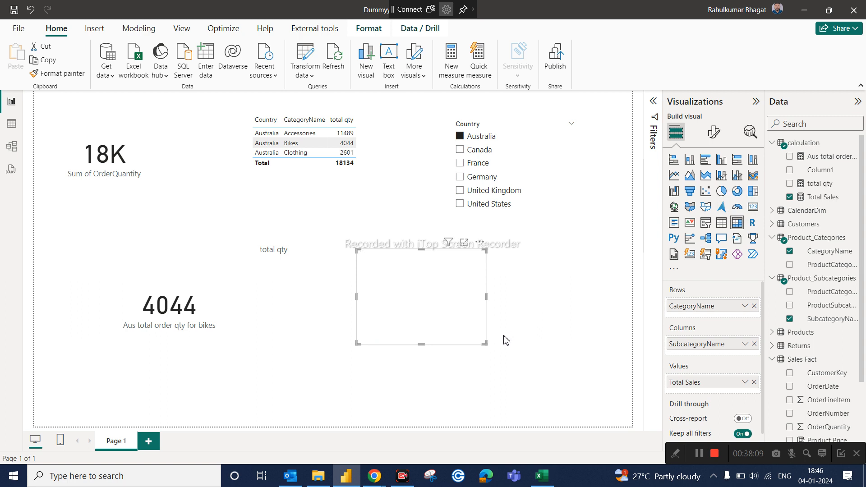
drag(485, 343, 607, 396)
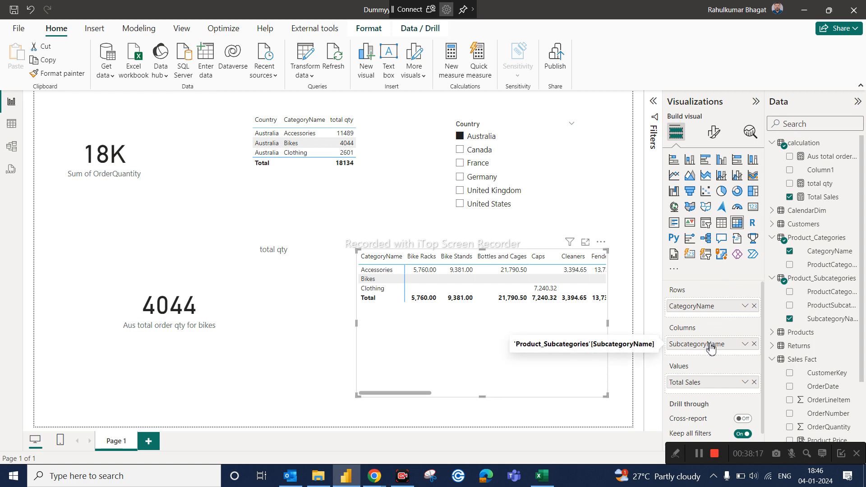
drag(701, 325, 704, 310)
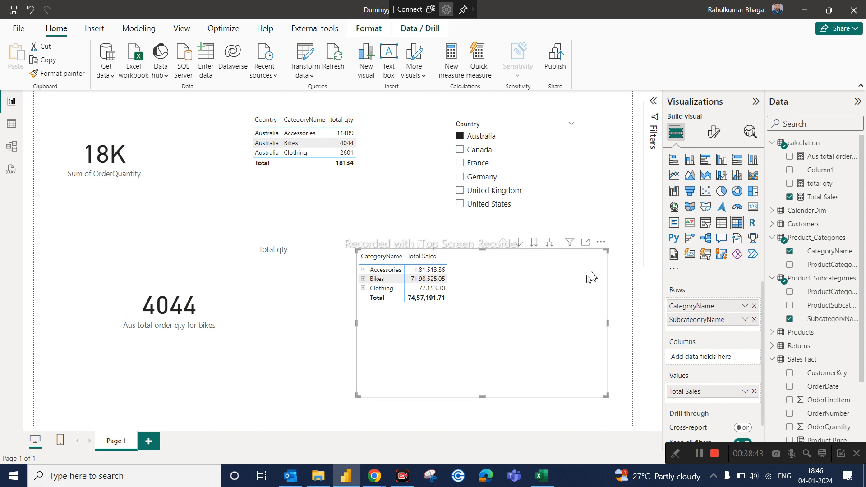
Step: Show the category and subcategory sales as a flat table for comparison, and switch the visual back to a matrix
click(722, 226)
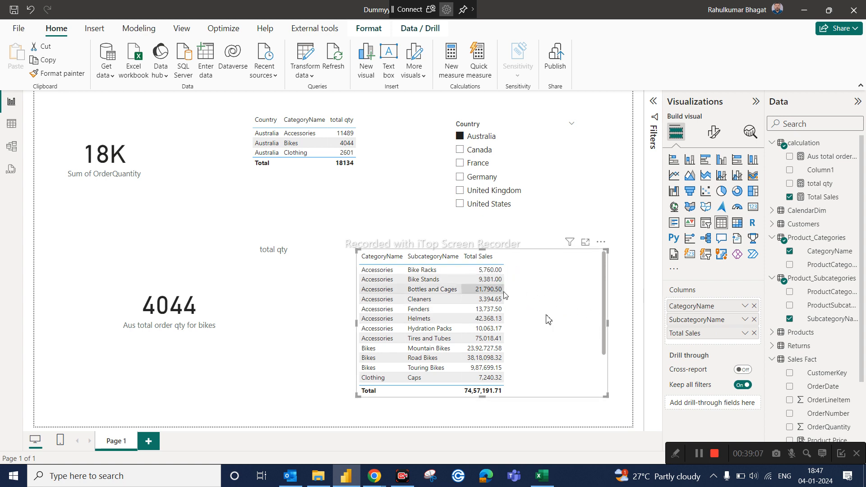
click(739, 222)
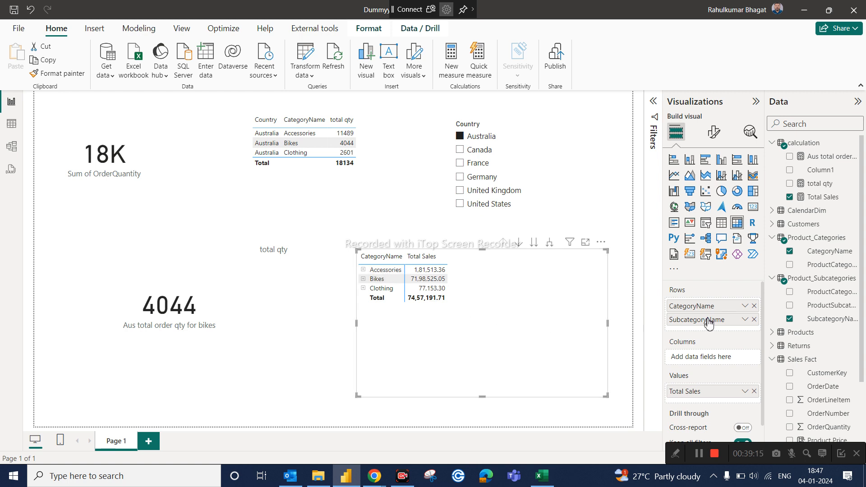
Step: Expand the matrix's Accessories, Bikes and Clothing rows to examine Total Sales by subcategory, and collapse them again
click(364, 270)
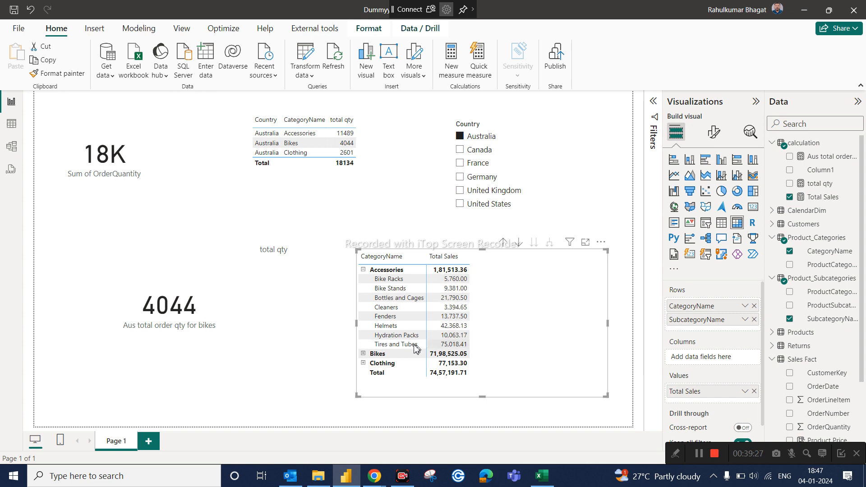
click(364, 354)
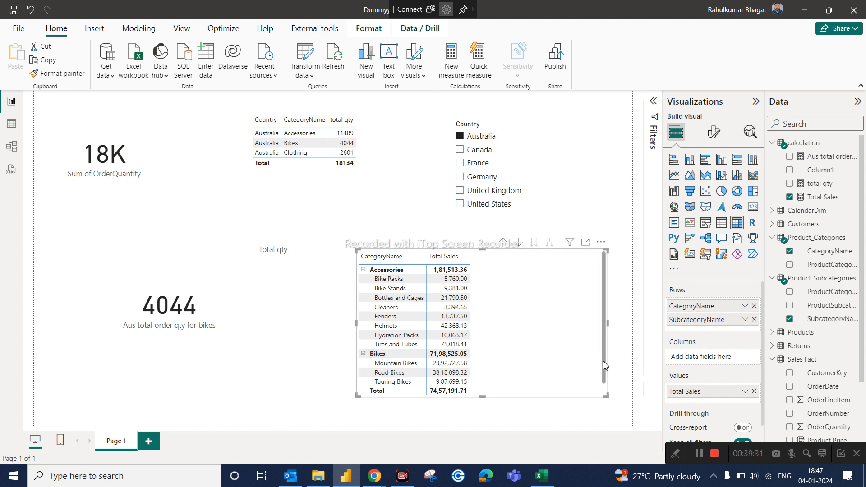
drag(603, 361, 604, 397)
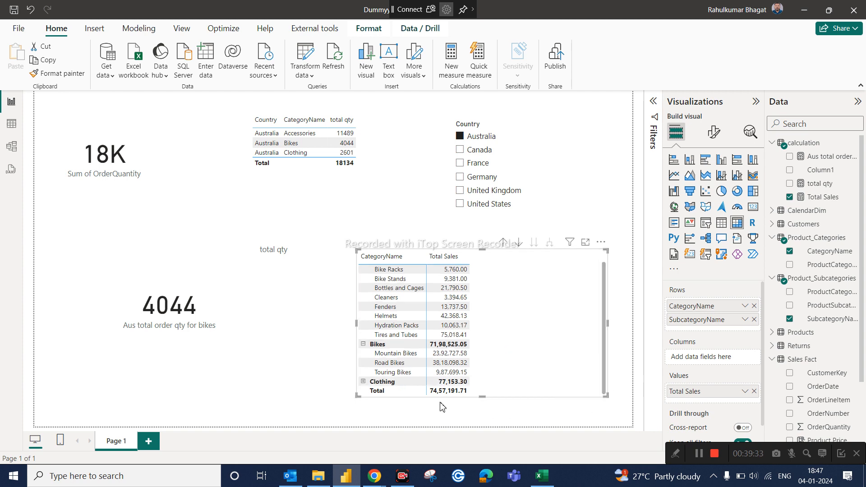
click(363, 381)
click(364, 345)
click(364, 354)
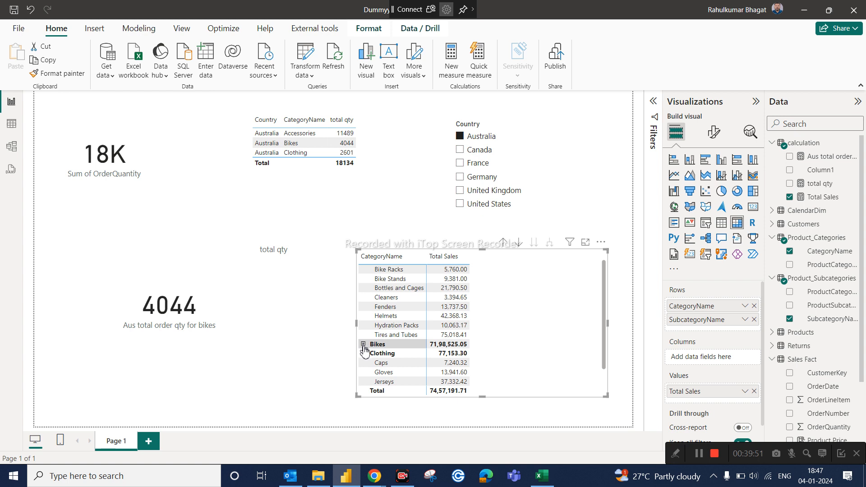
click(364, 354)
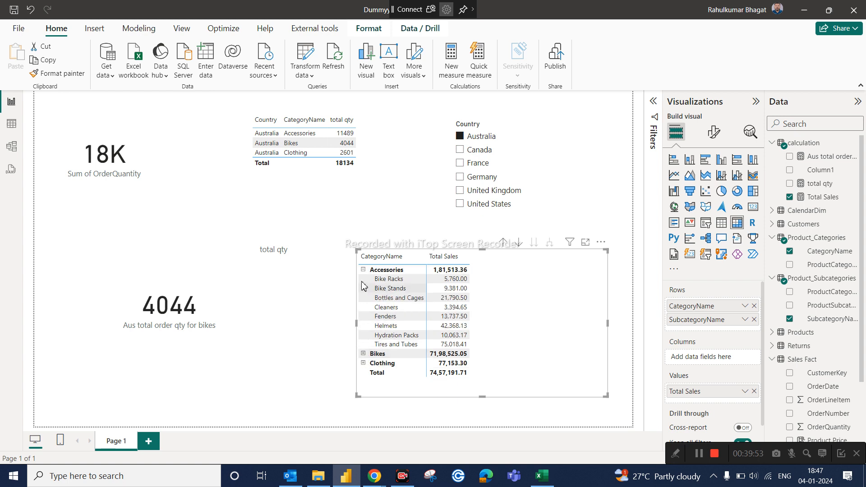
click(364, 270)
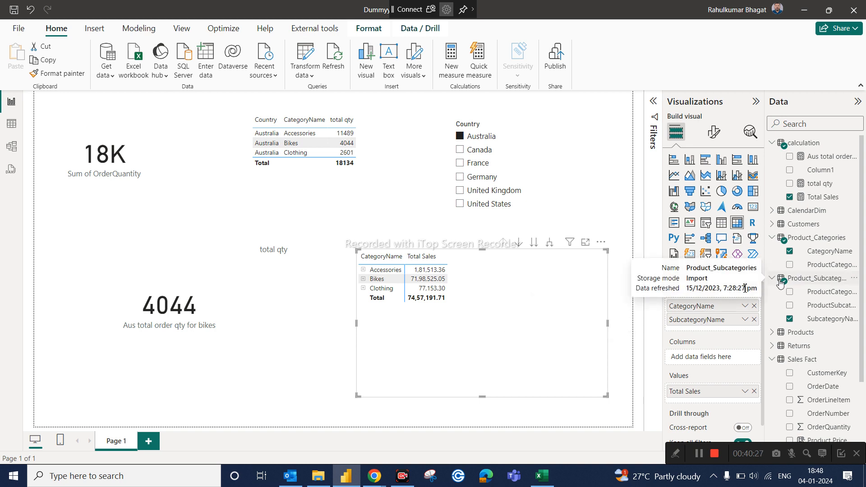
Step: Examine the model relationships linking Product_Categories, Product_Subcategories and Products to Sales Fact, and return to the report
click(10, 122)
click(11, 157)
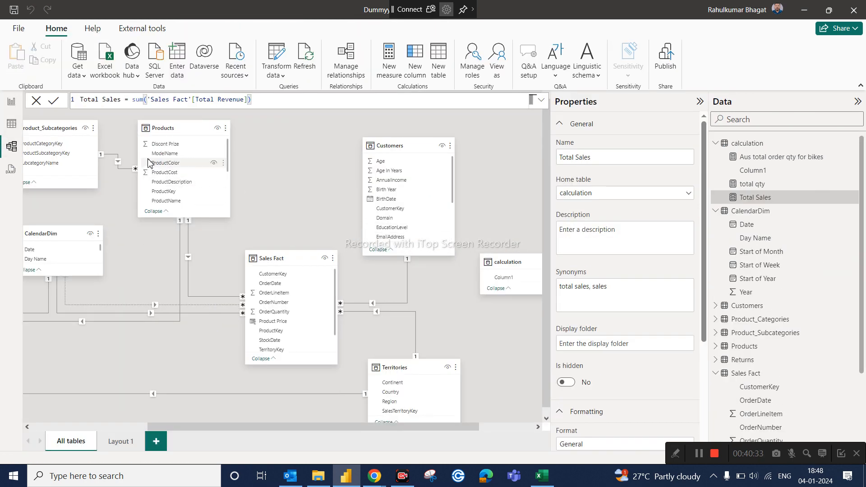
click(11, 102)
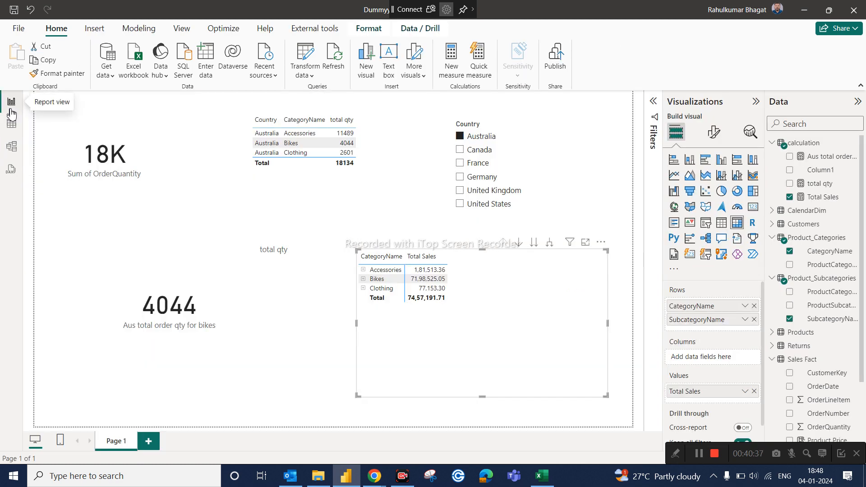
click(12, 147)
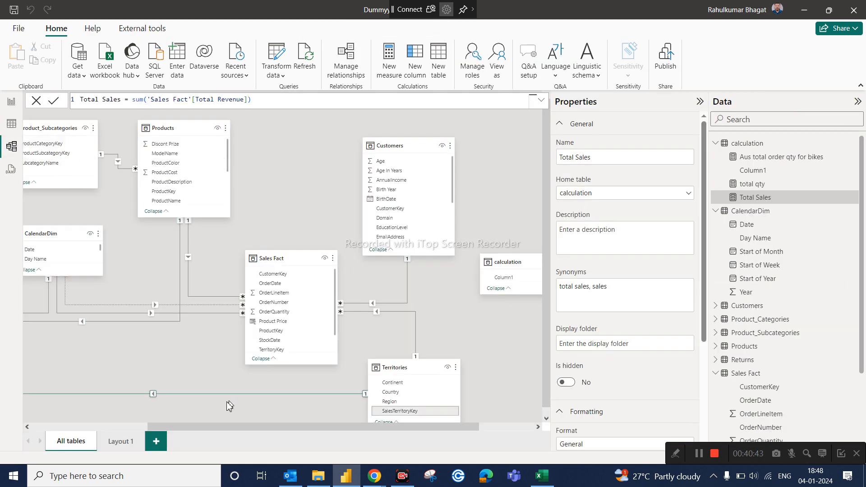
click(121, 427)
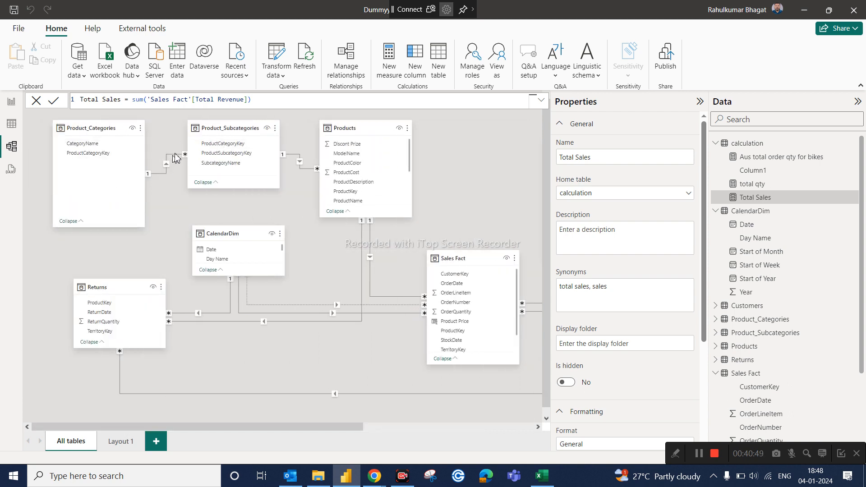
click(12, 102)
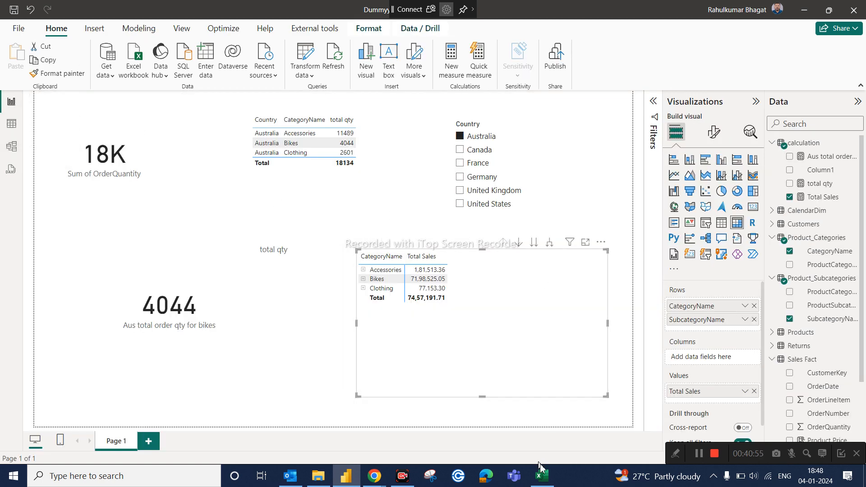
Step: Switch to the Excel DAX sheet to review the SUM/SUMX and AVERAGE entries, and return to the Power BI report
click(542, 476)
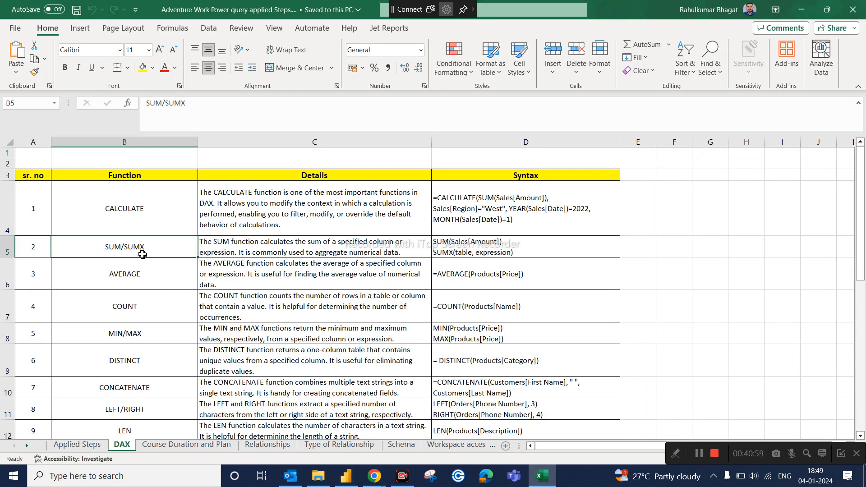
click(160, 283)
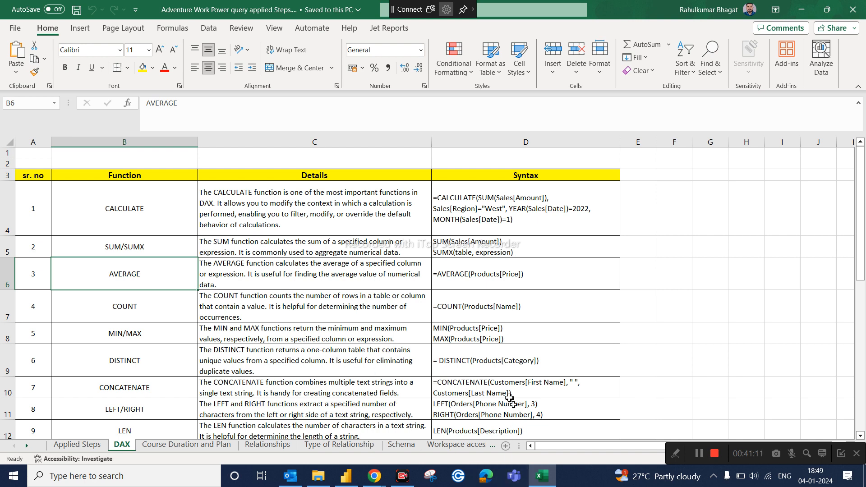
click(542, 479)
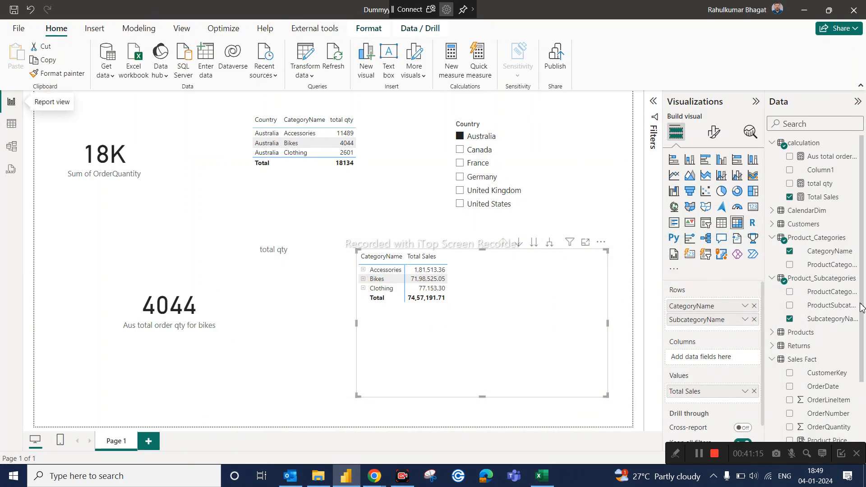
click(12, 147)
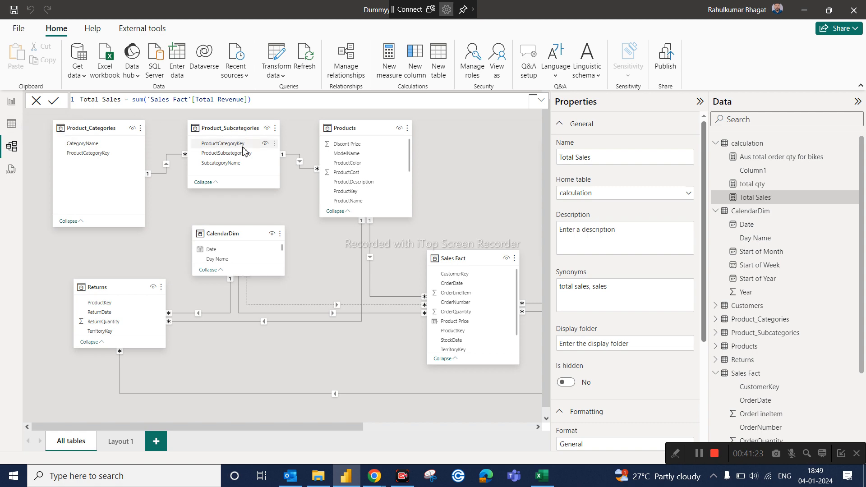
click(12, 124)
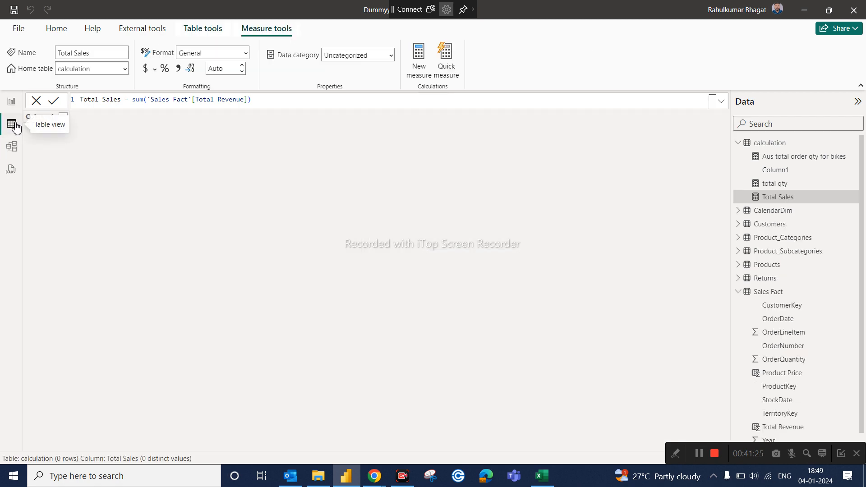
click(13, 102)
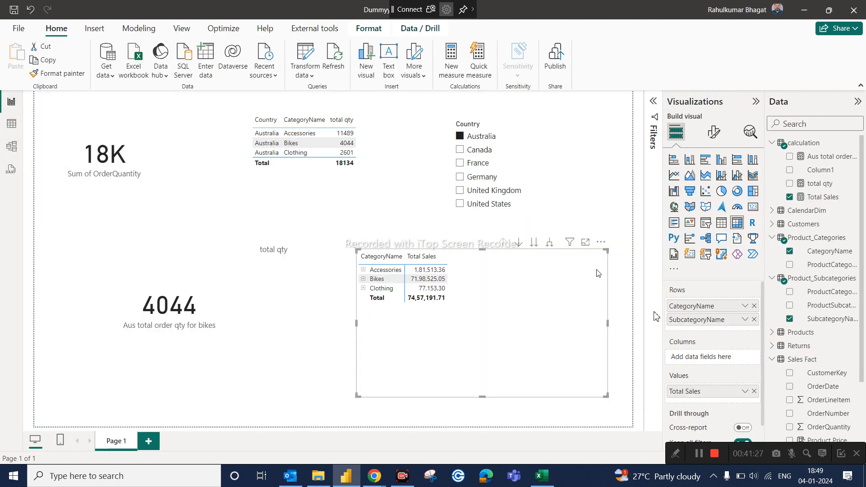
Step: Create a measure named Total Sales with sumx in the calculation table, starting its formula with SUMX over the 'Sales Fact' table
click(12, 131)
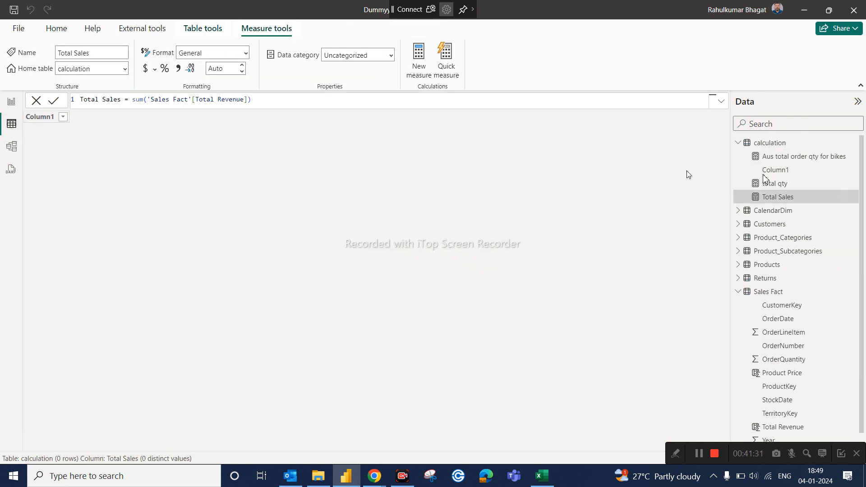
click(738, 143)
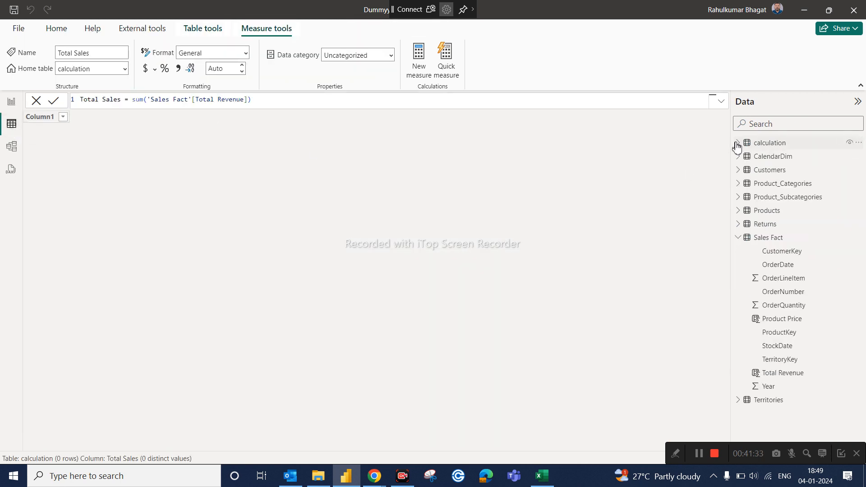
click(778, 143)
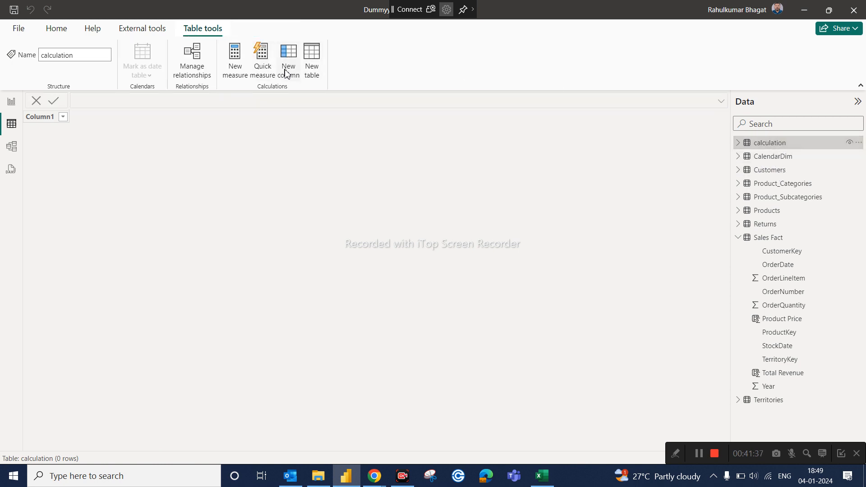
click(240, 68)
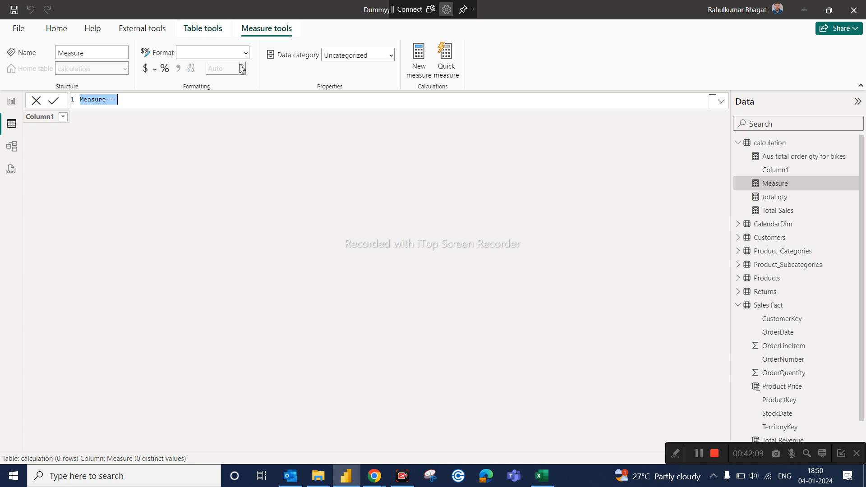
text(T)
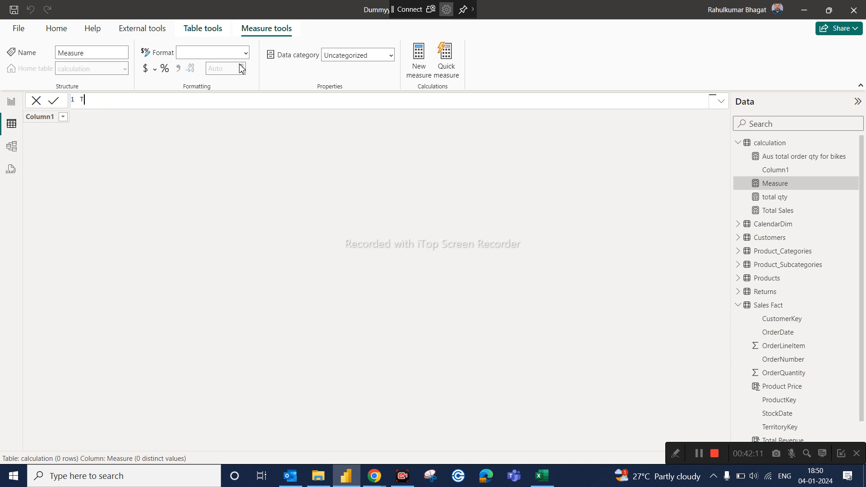
text(otal Sales with sumx = sum)
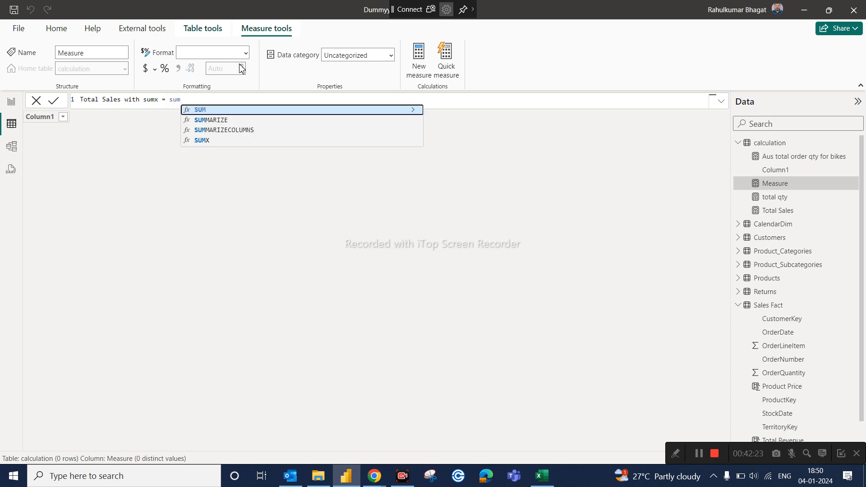
key(Down)
key(Down)
key(Down)
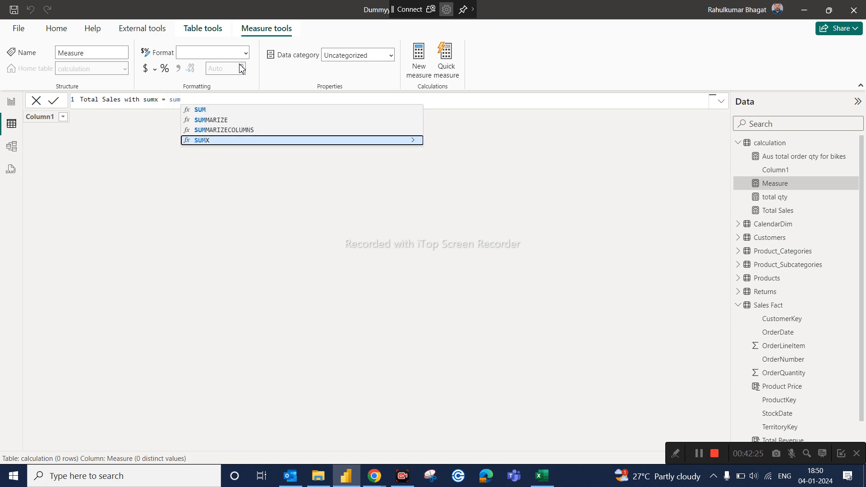
key(Tab)
text(sal)
key(Tab)
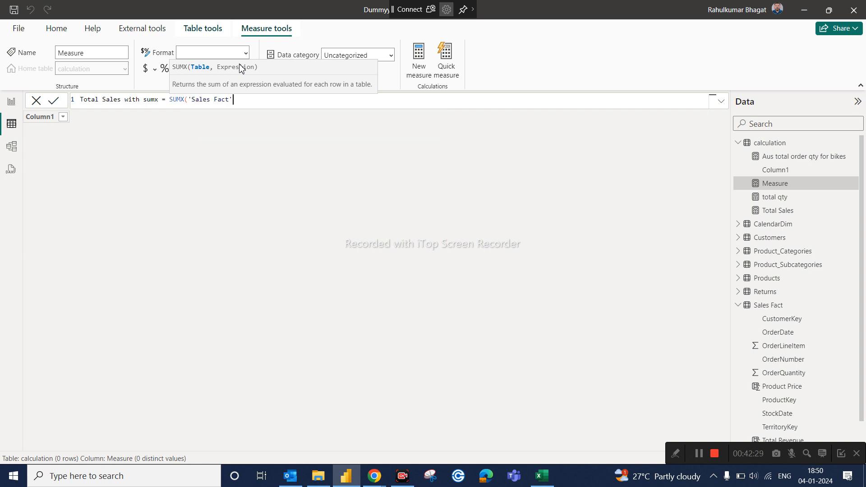
Step: Begin the SUMX expression argument with 'Sales Fact'[OrderQuantity] followed by the multiplication operator
text(,order)
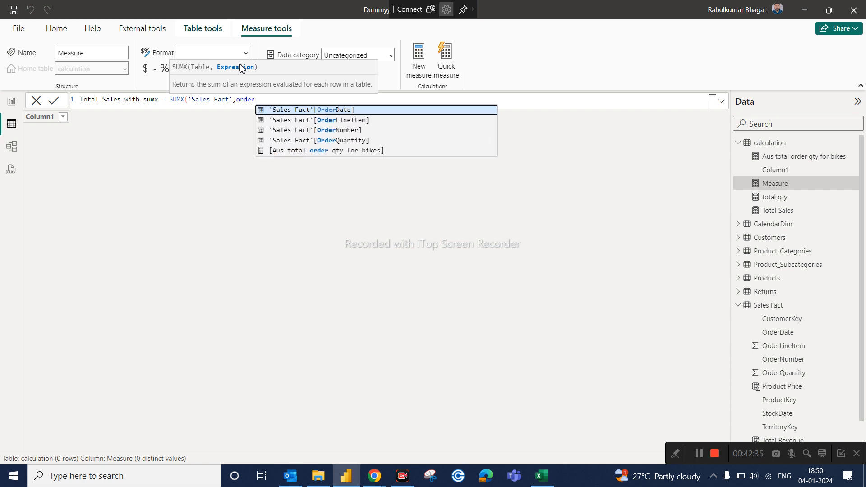
click(335, 143)
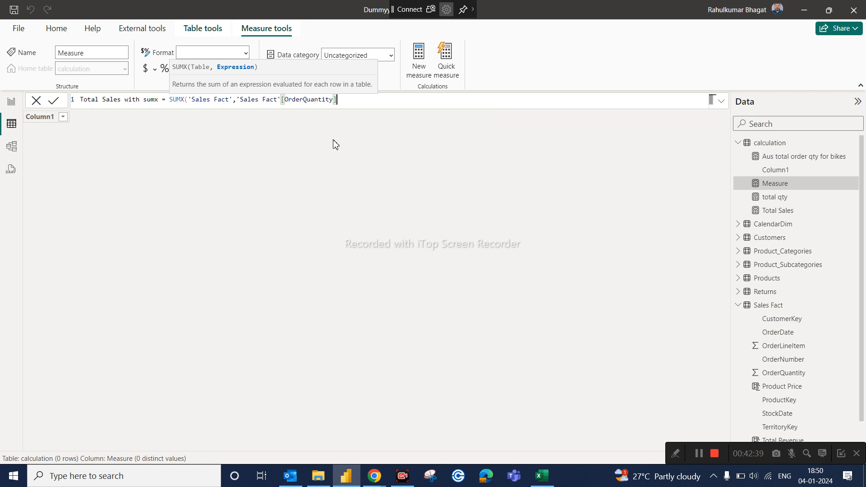
text(*sale)
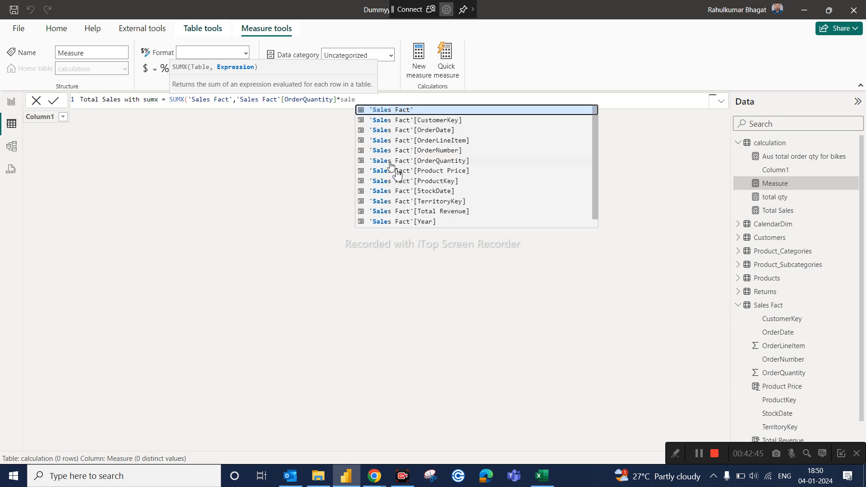
key(Down)
key(Down)
key(Down)
key(Down)
key(Down)
key(Down)
key(Down)
key(Down)
key(Down)
key(Down)
key(Down)
key(Down)
key(Down)
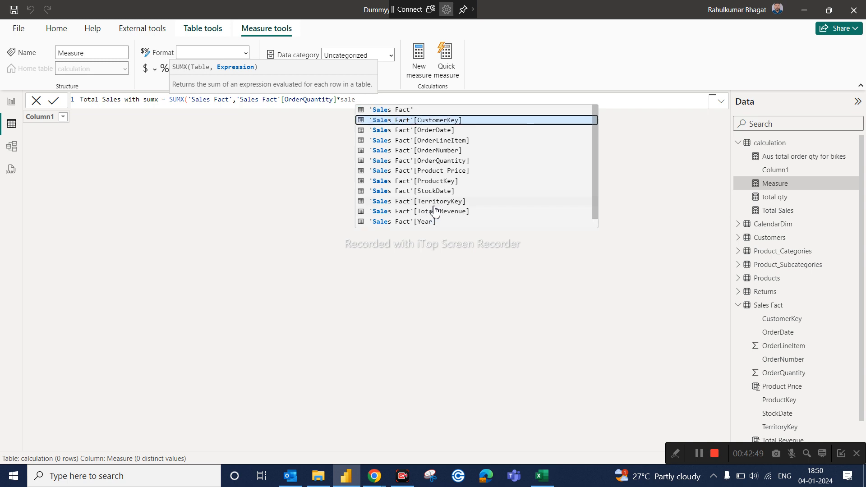
key(Down)
key(Down)
key(Down)
key(Down)
key(Down)
key(Down)
key(Down)
key(Down)
key(Down)
key(Down)
key(Down)
key(Down)
key(BackSpace)
key(BackSpace)
key(BackSpace)
key(BackSpace)
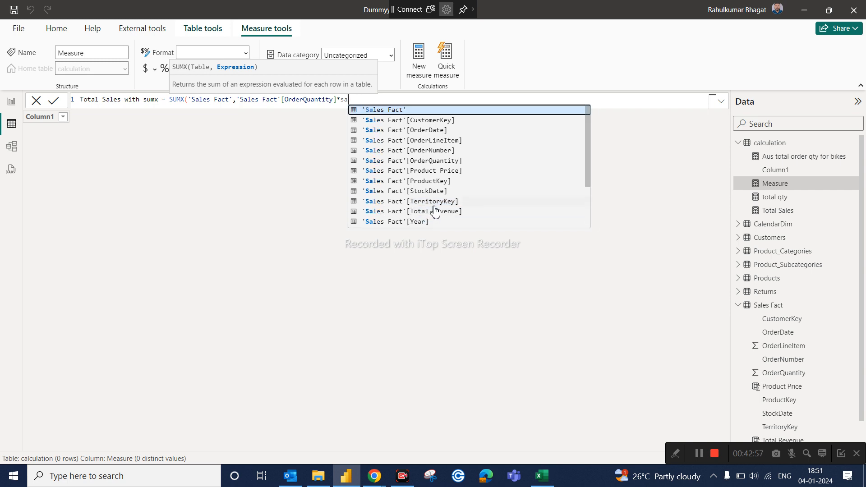
Step: Complete the SUMX expression with 'Sales Fact'[Product Price] as the multiplier, close the parenthesis and commit the measure
text(pro)
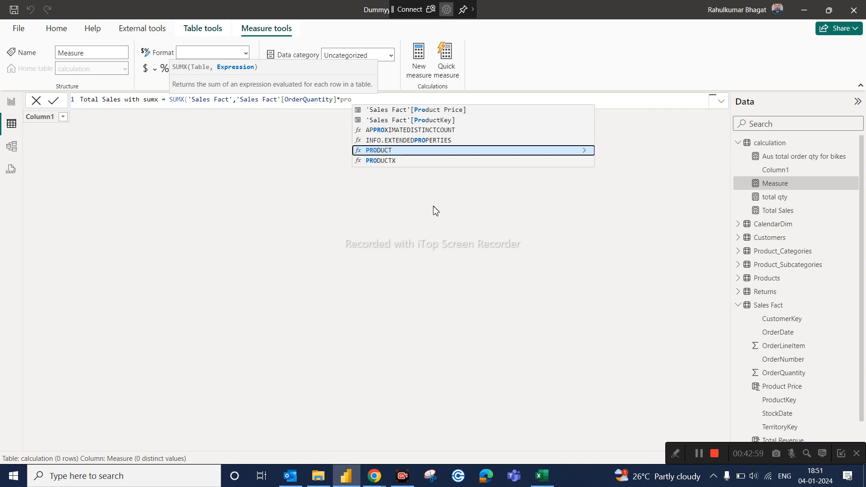
click(455, 111)
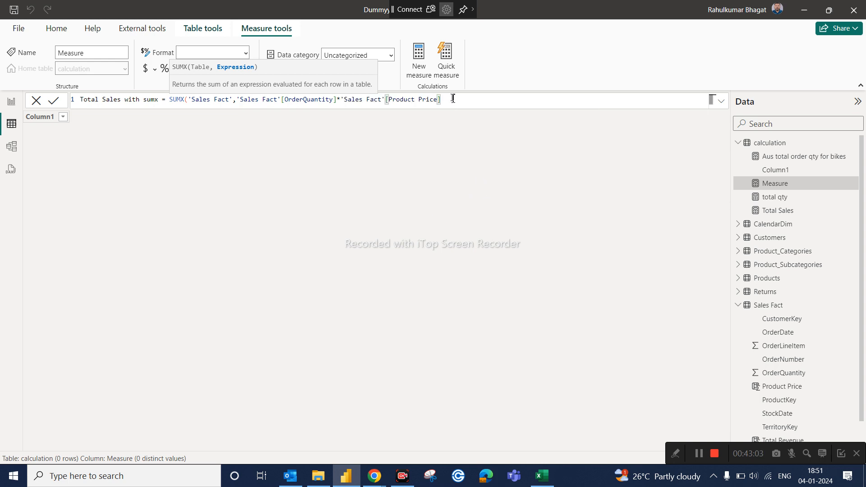
text())
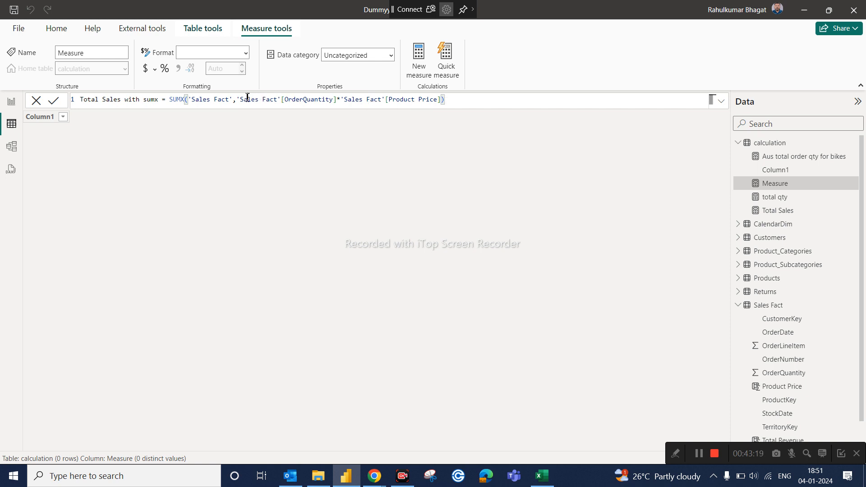
drag(236, 100, 442, 100)
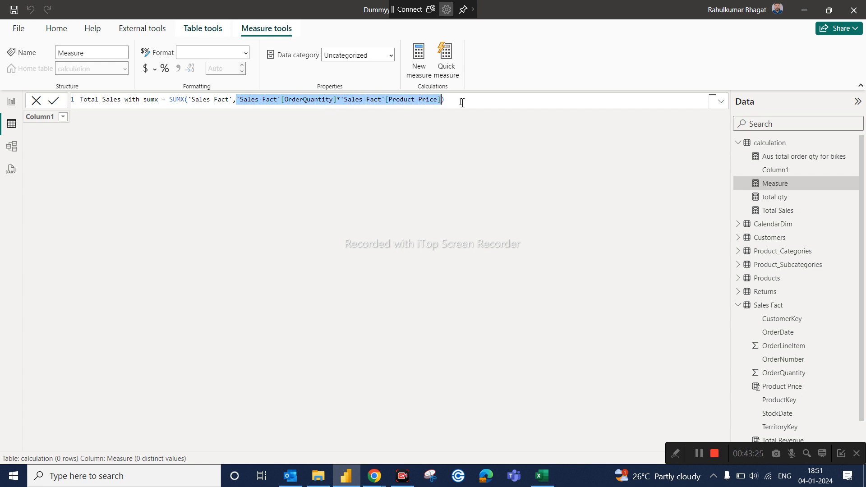
key(Return)
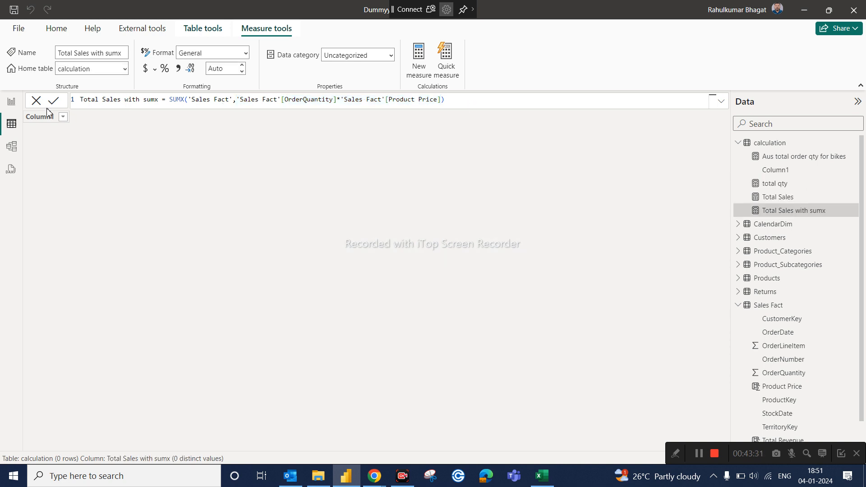
Step: Add Total Sales with sumx to the report matrix's values below Total Sales
click(13, 103)
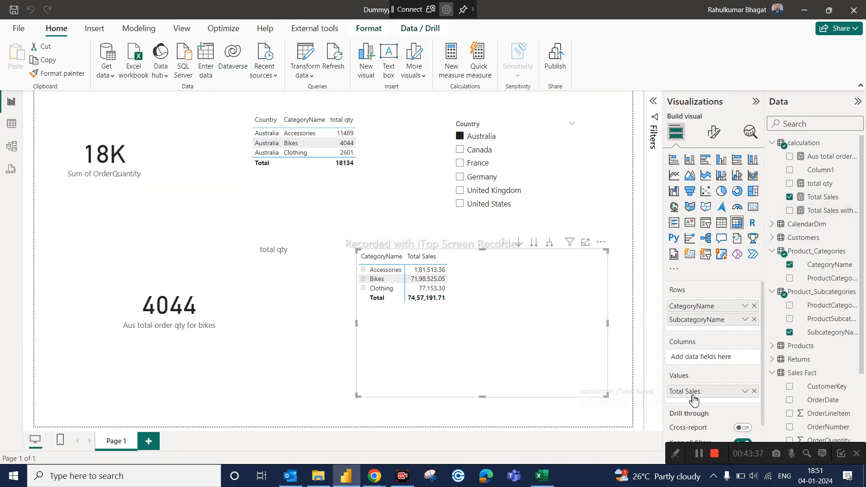
drag(829, 210, 737, 395)
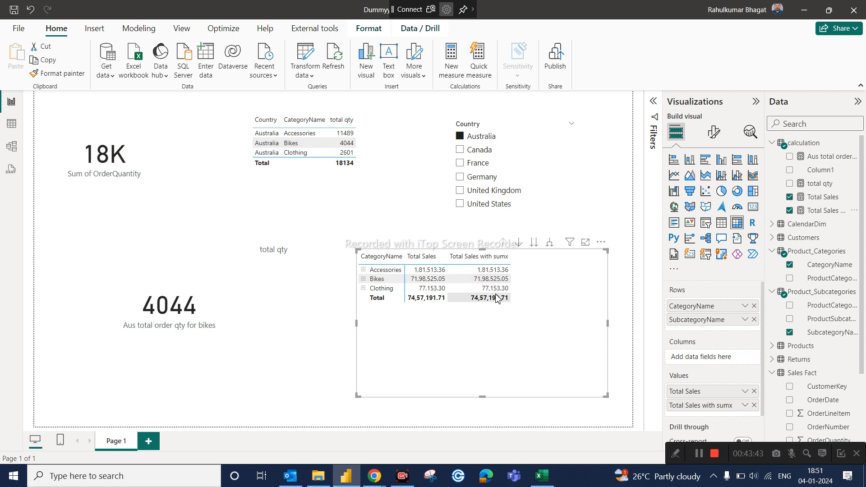
Step: Compare the formula of the Total Sales with sumx measure with that of the Total Revenue column in Sales Fact
click(823, 212)
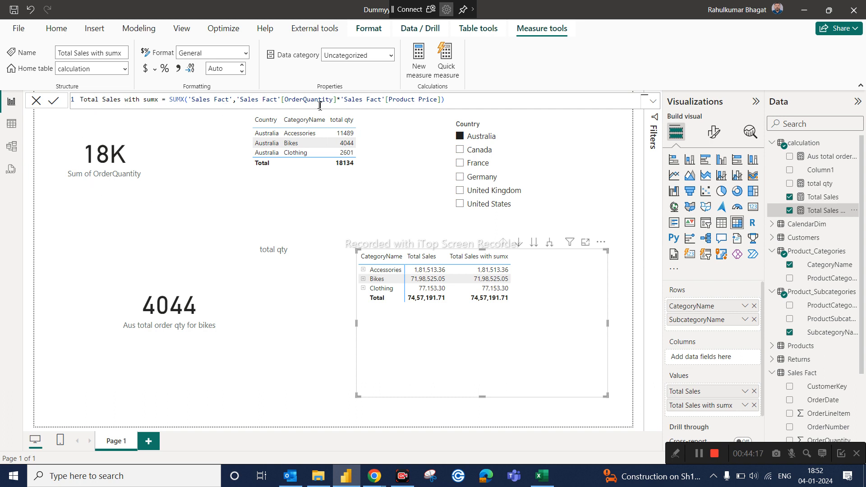
text())
click(10, 128)
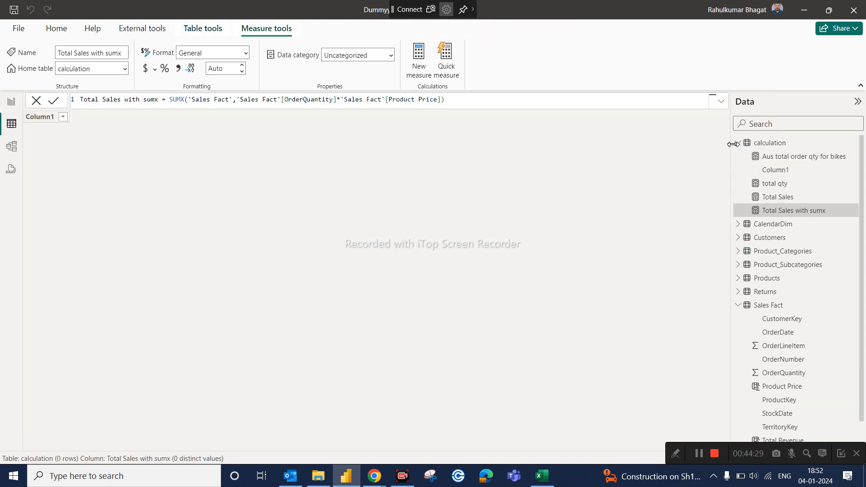
click(775, 312)
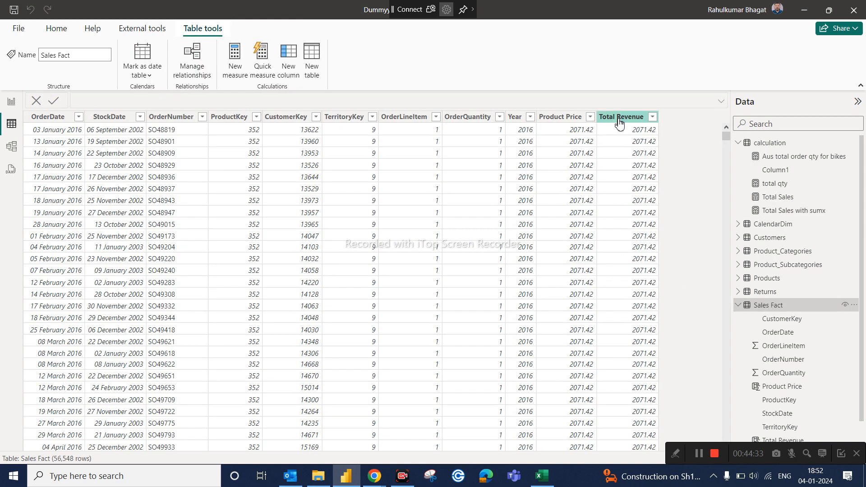
click(619, 117)
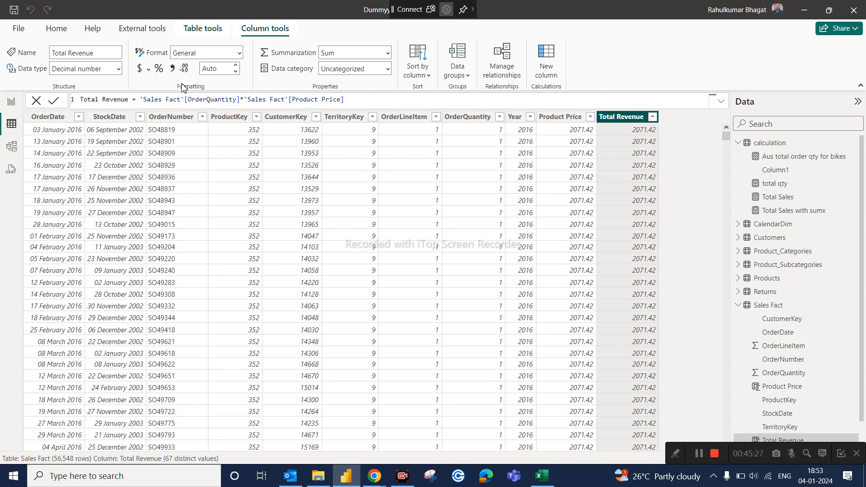
Step: Compare the report matrix's Total Sales and Total Sales with sumx values with the Total Revenue column formula and the SUMX measure formula
click(10, 104)
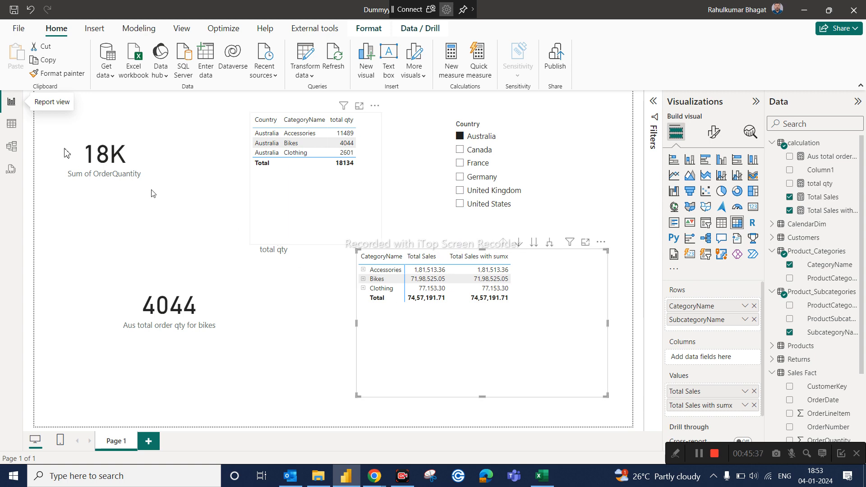
click(12, 132)
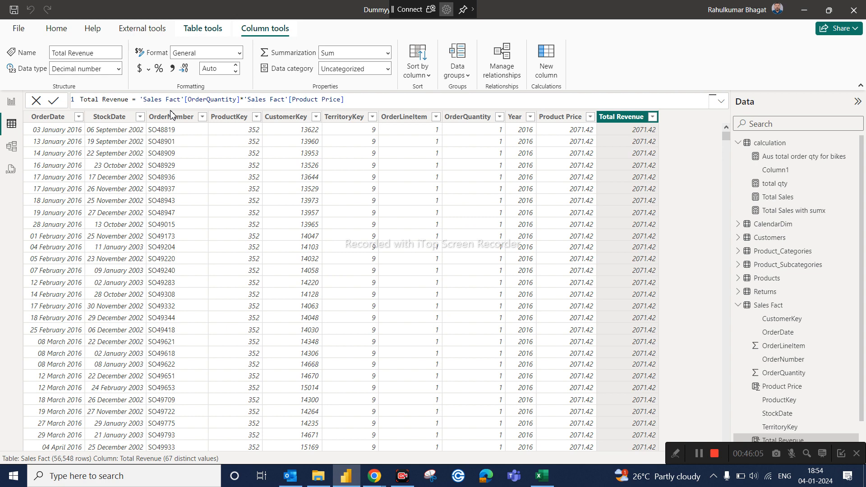
click(9, 105)
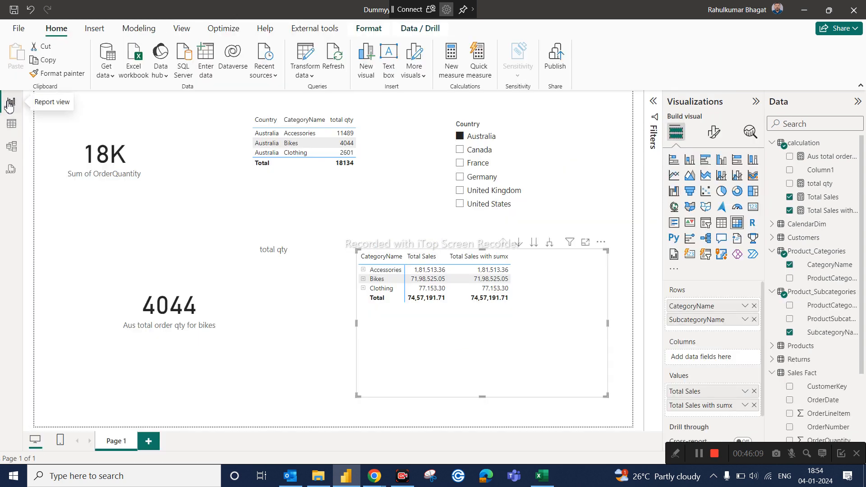
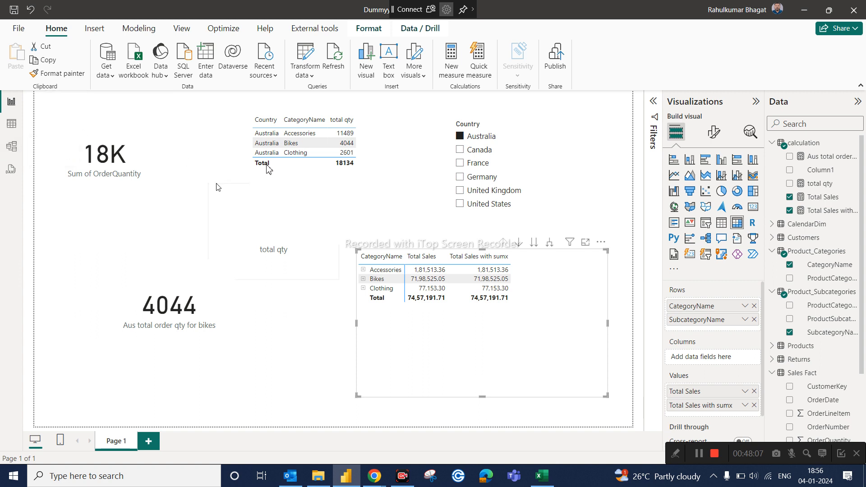
click(822, 213)
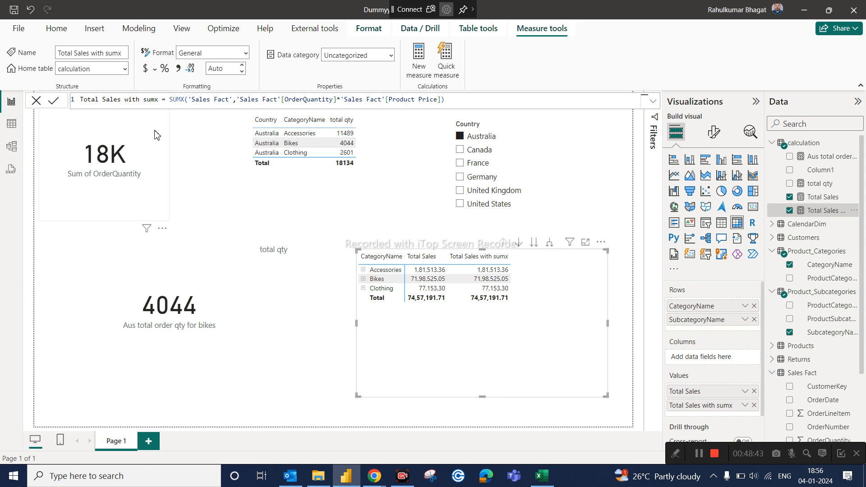
Step: Check the AVERAGE entry in Excel's DAX sheet and examine the ProductPrice and ProductCost columns of the Products table in Power BI
click(542, 482)
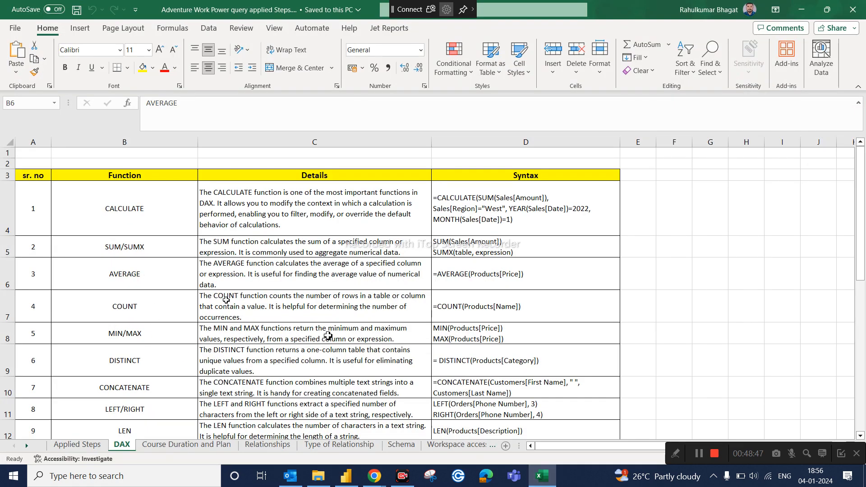
click(542, 477)
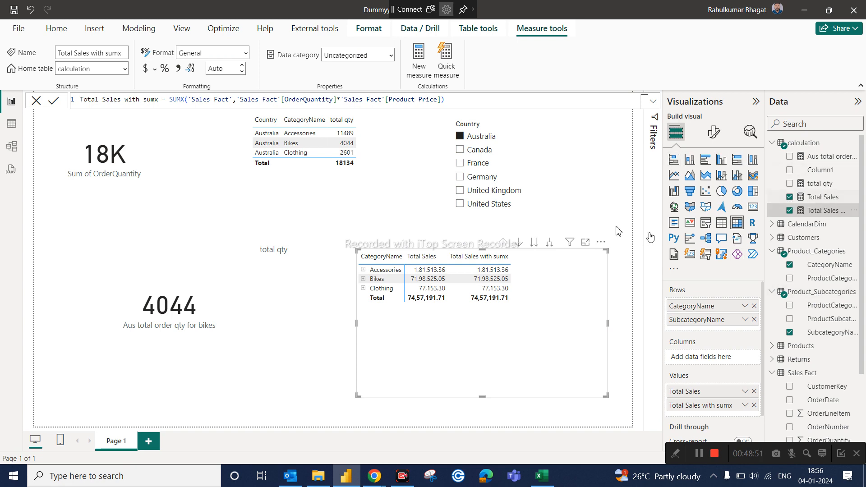
click(10, 124)
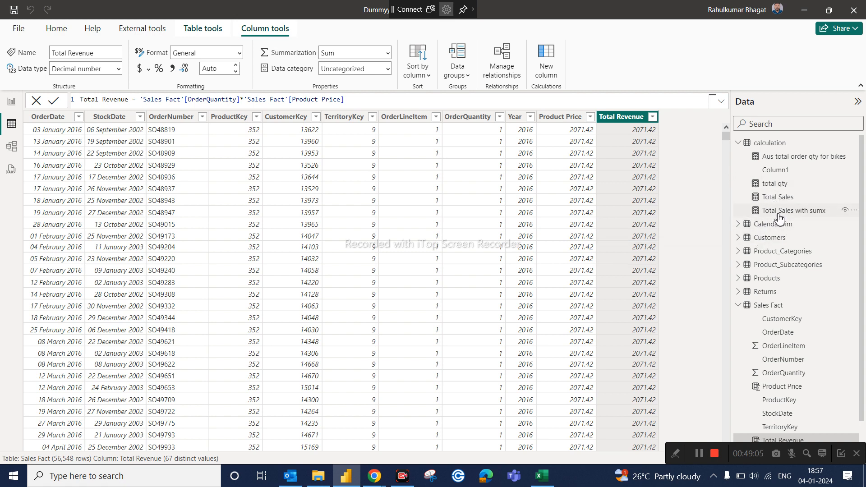
click(768, 286)
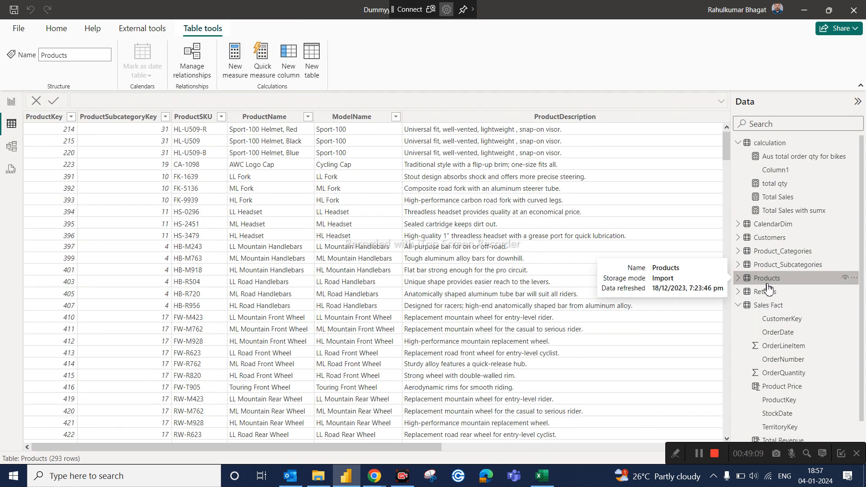
click(644, 448)
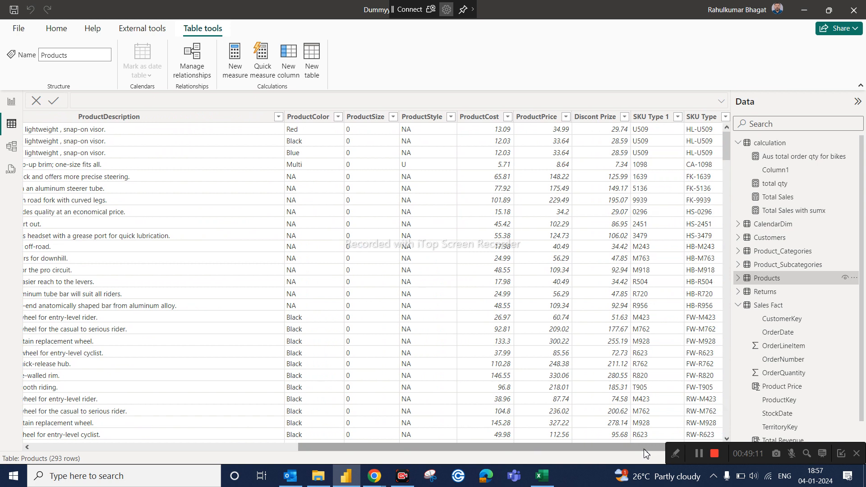
click(529, 118)
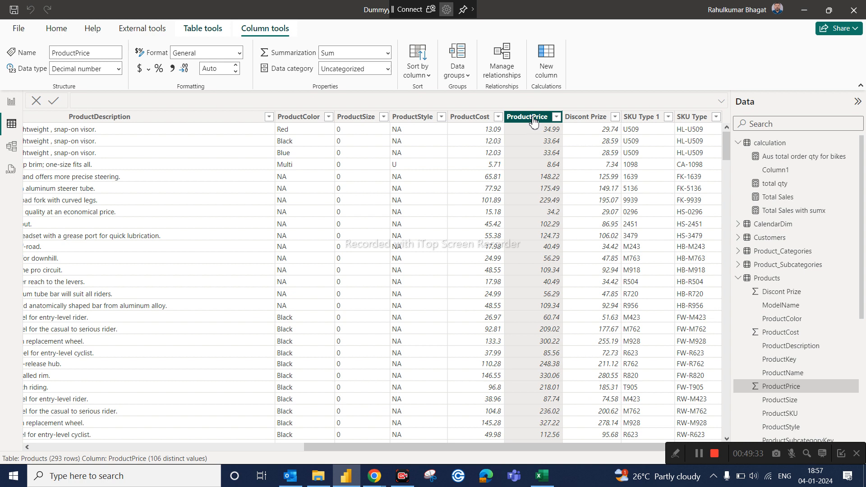
click(479, 120)
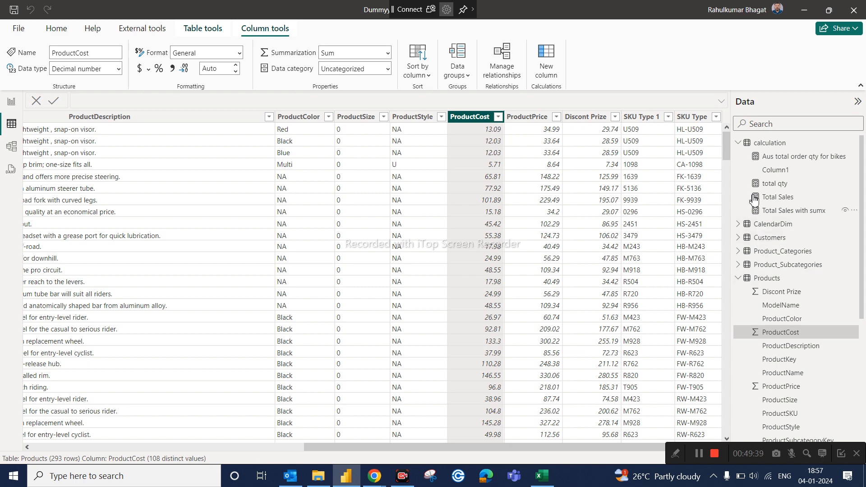
Step: Create a measure in the calculation table with the formula avg price = AVERAGE(Products[ProductSize])
click(779, 148)
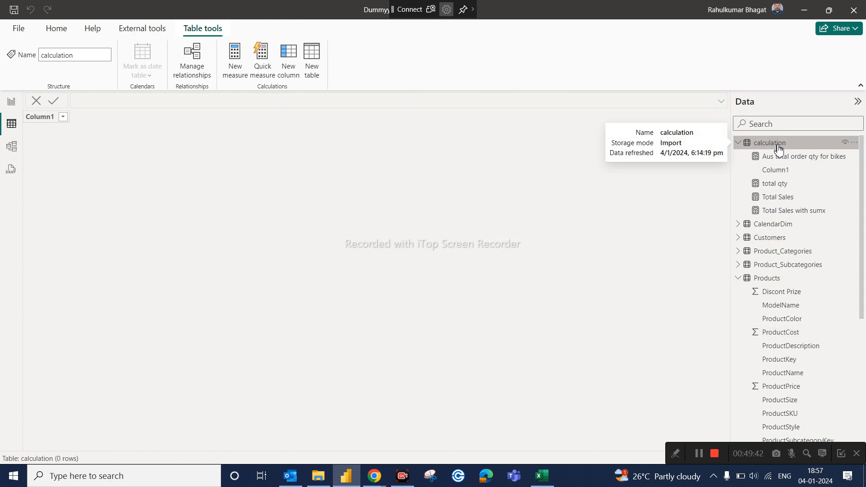
right_click(779, 148)
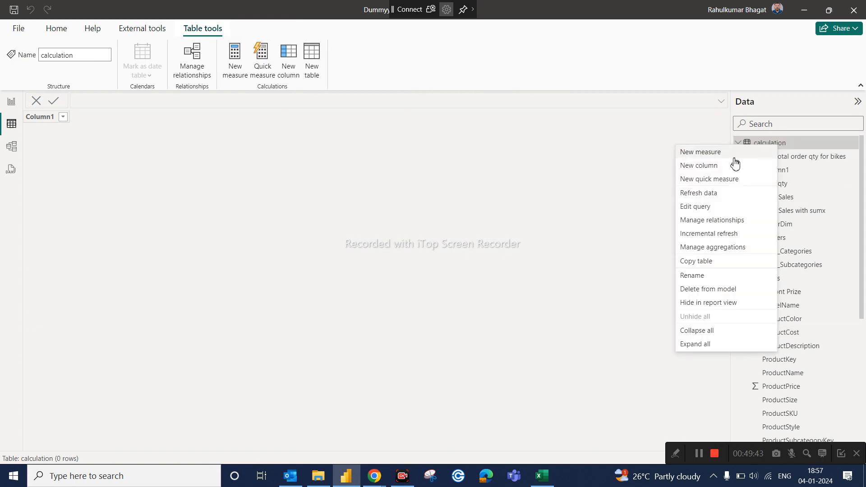
click(716, 158)
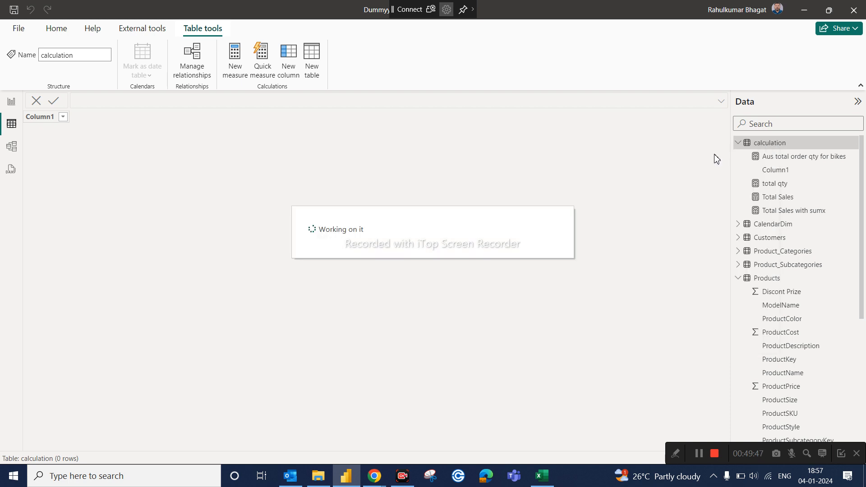
key(ctrl+a)
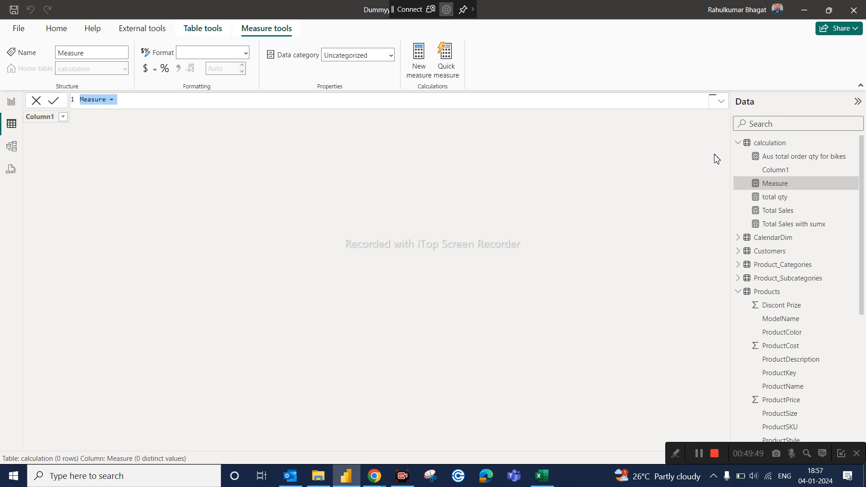
text(avg)
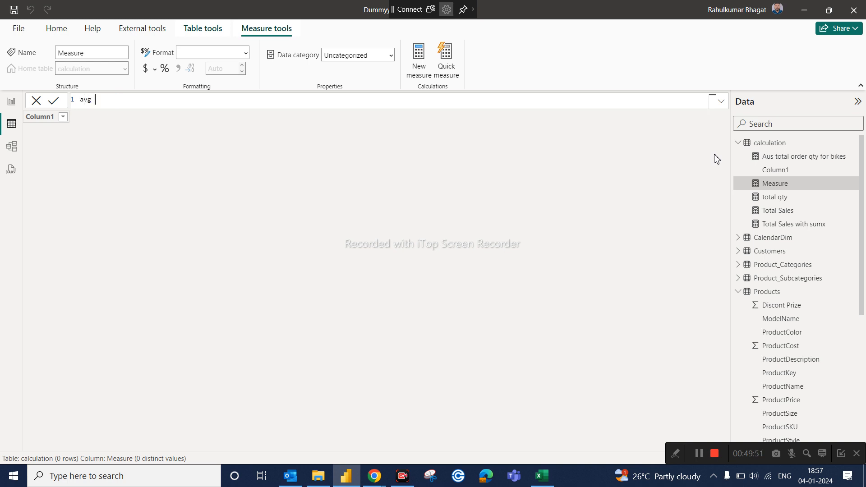
text( price = ave)
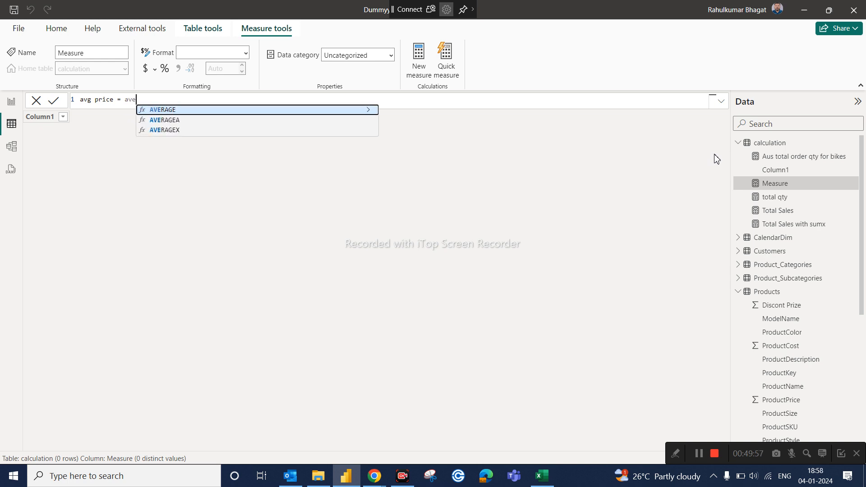
key(Tab)
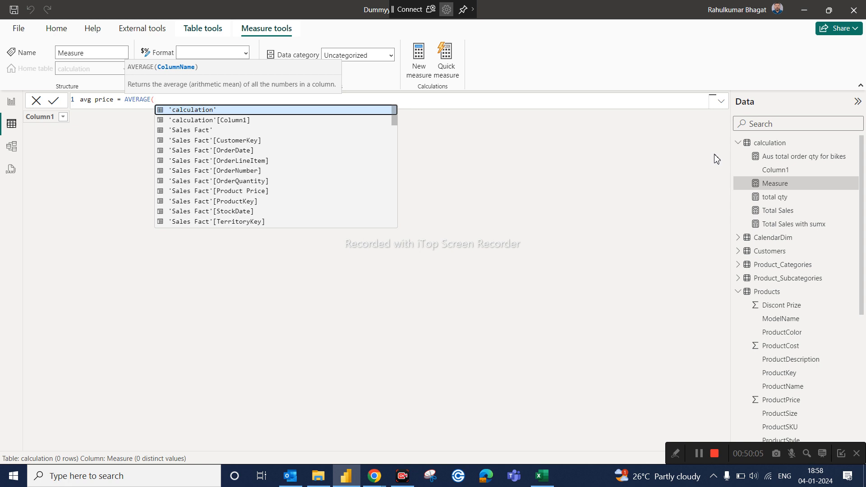
text(prod)
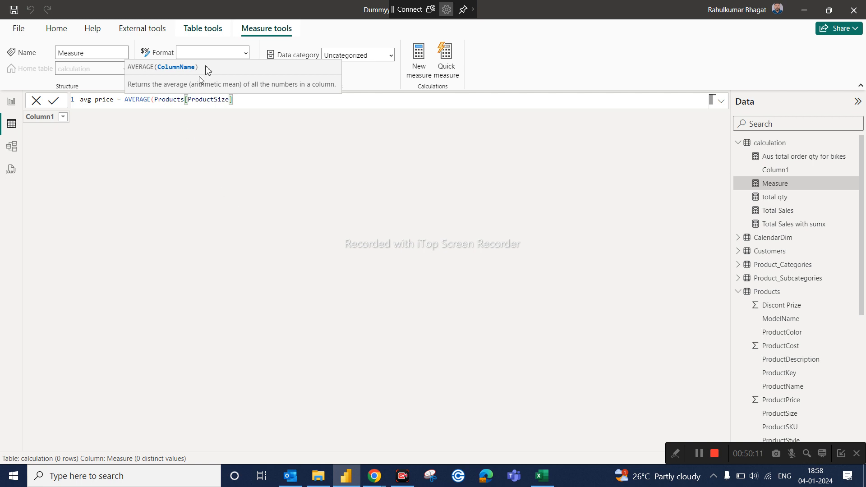
text())
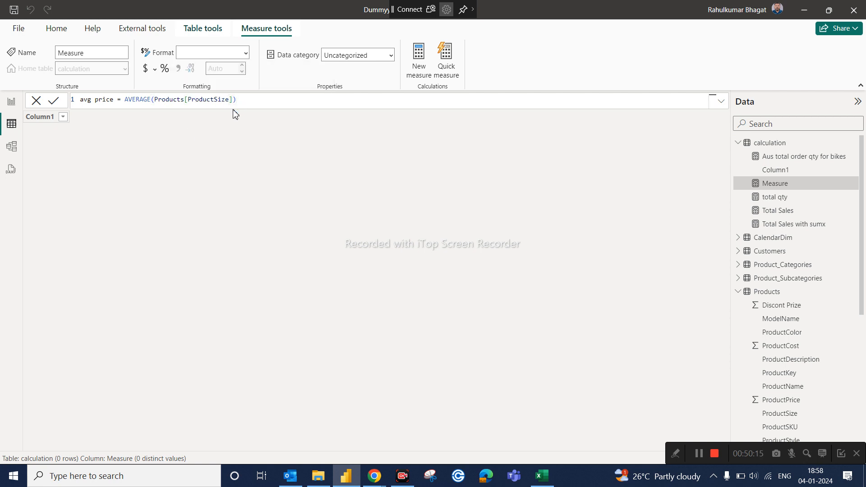
key(Return)
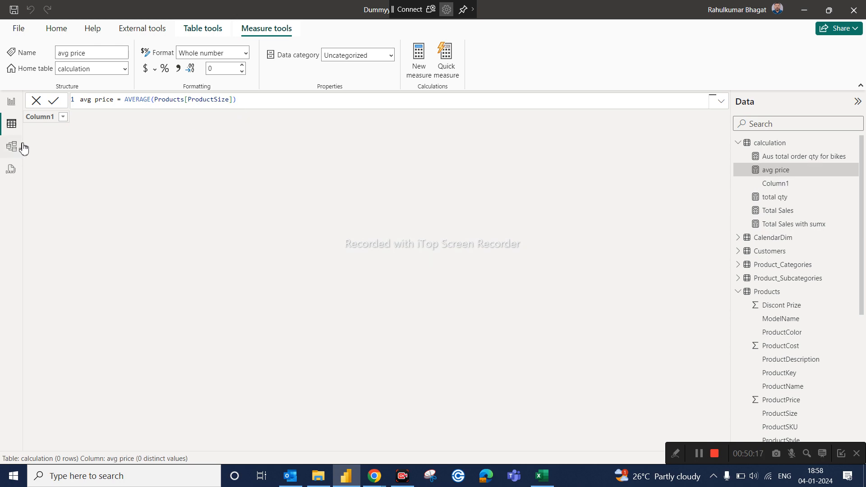
Step: Move the sales matrix on the report page to just beside the Aus total order qty for bikes card
click(11, 101)
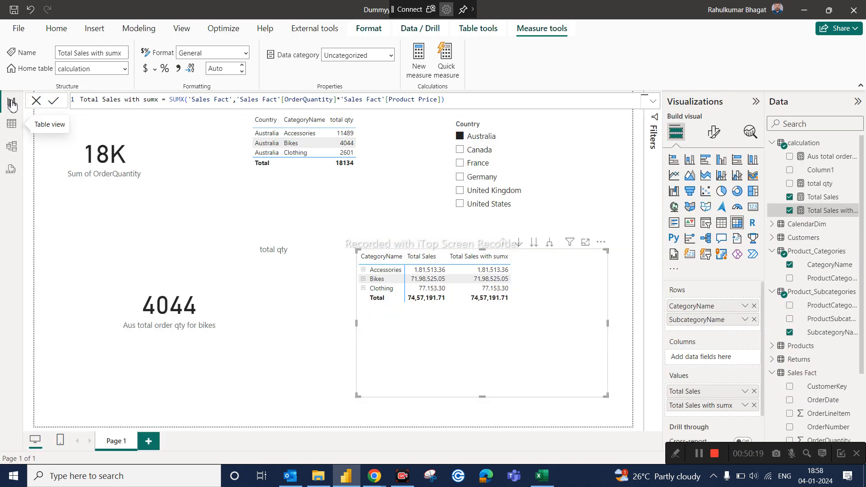
click(442, 314)
drag(532, 360, 420, 389)
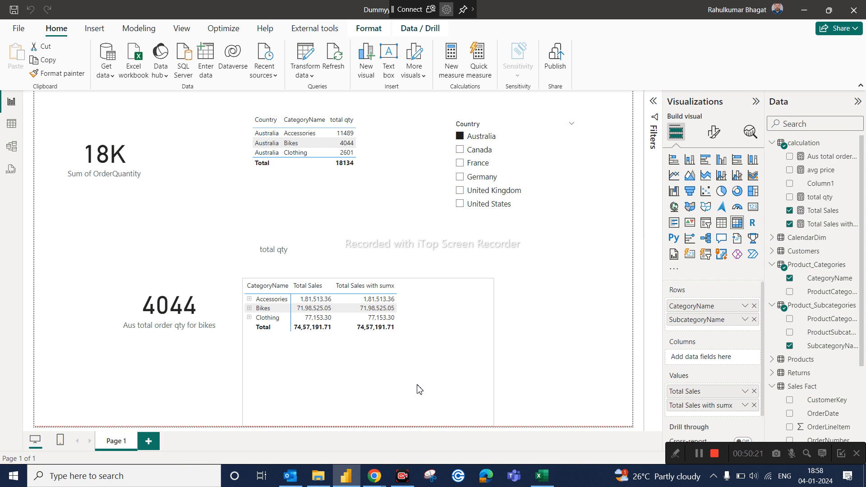
Step: Insert a card visual below the Country slicer and assign the avg price measure to it
click(560, 245)
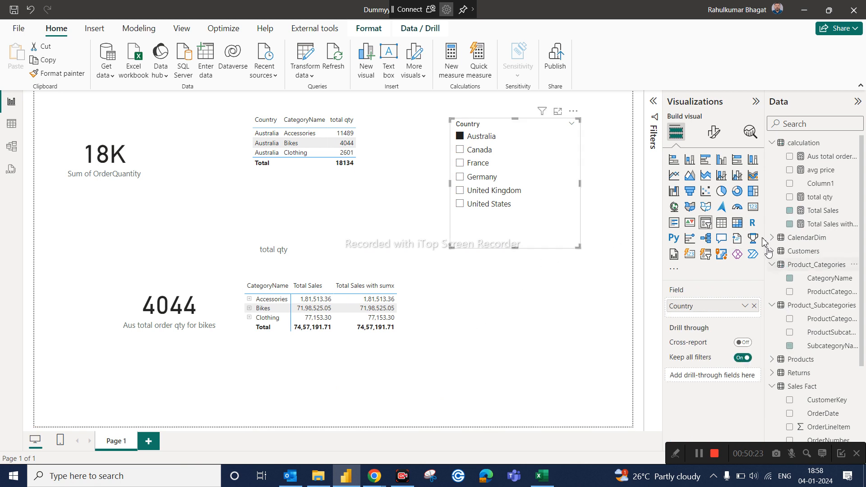
click(616, 298)
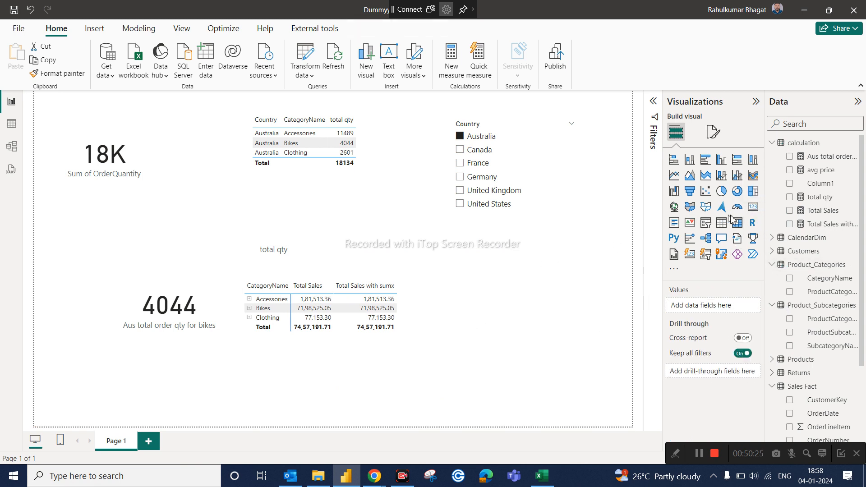
click(753, 210)
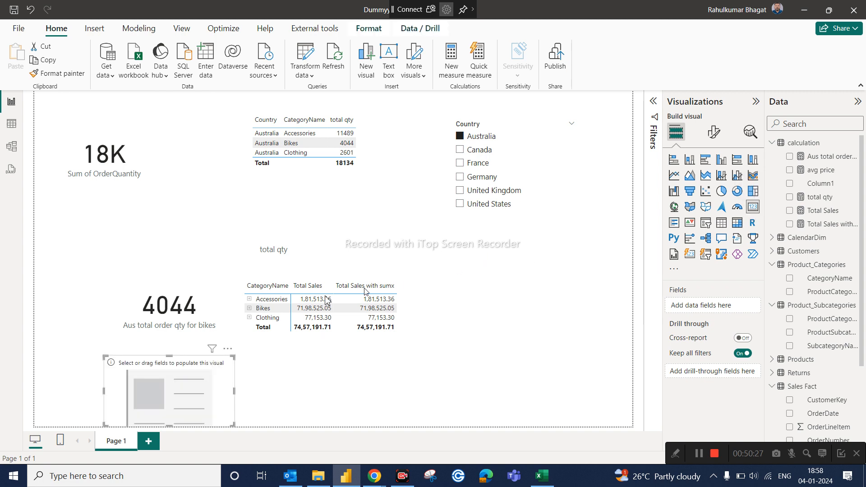
drag(146, 373, 519, 253)
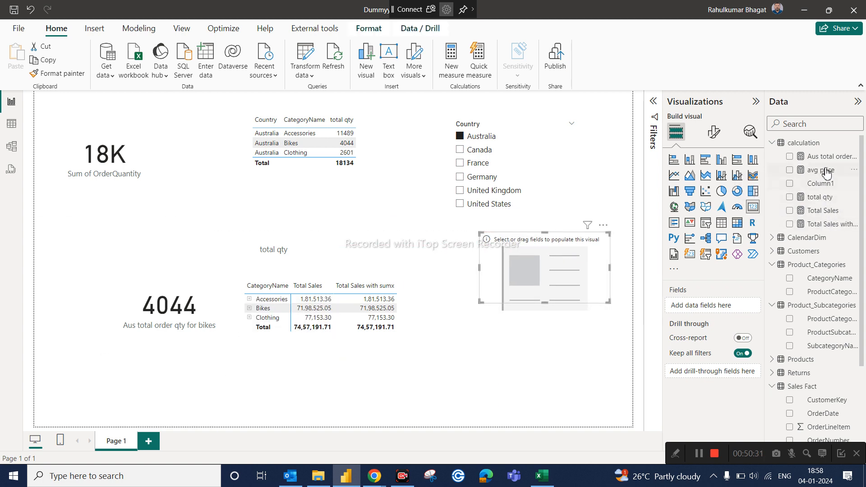
drag(816, 175, 706, 306)
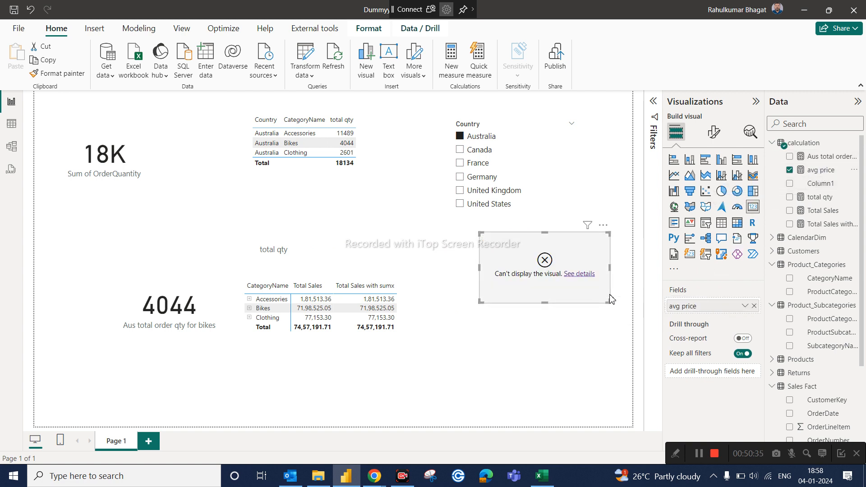
Step: Read the error details of the avg price card and check the ProductSize and ProductPrice columns in the Products table
click(585, 274)
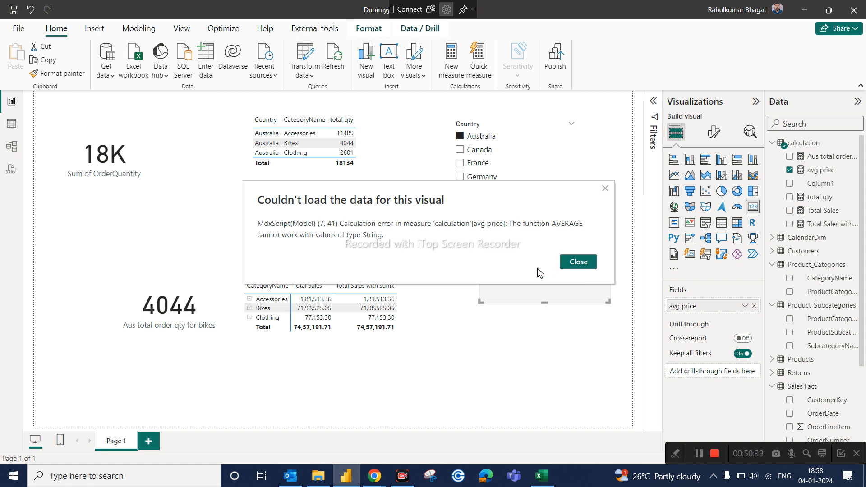
click(576, 264)
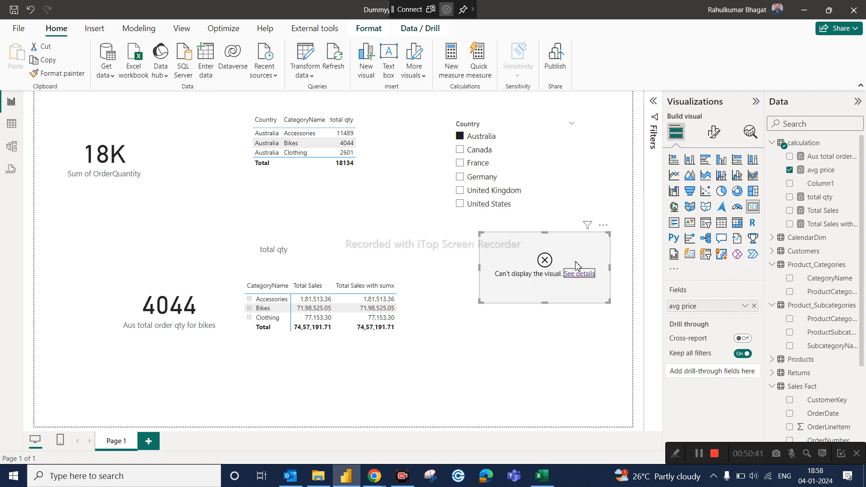
click(11, 124)
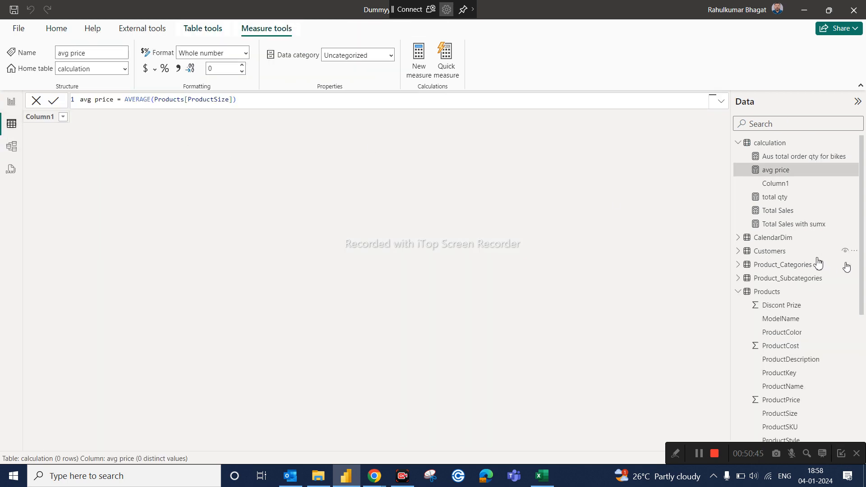
click(775, 292)
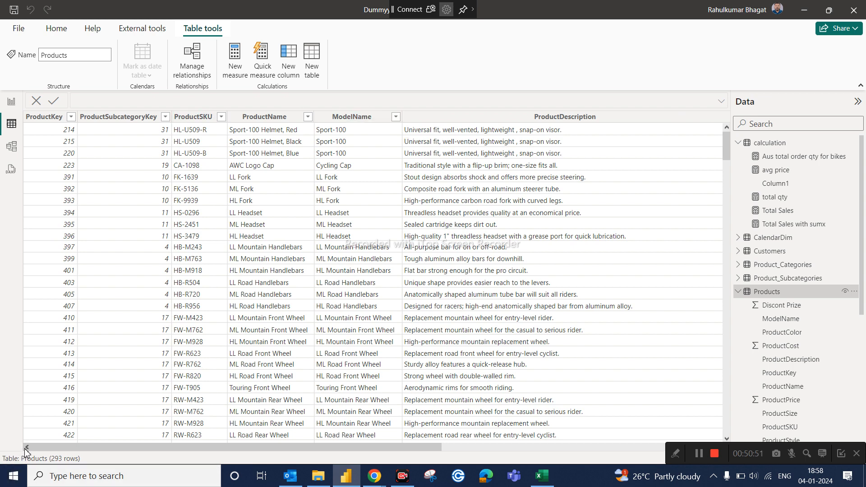
click(647, 449)
click(646, 448)
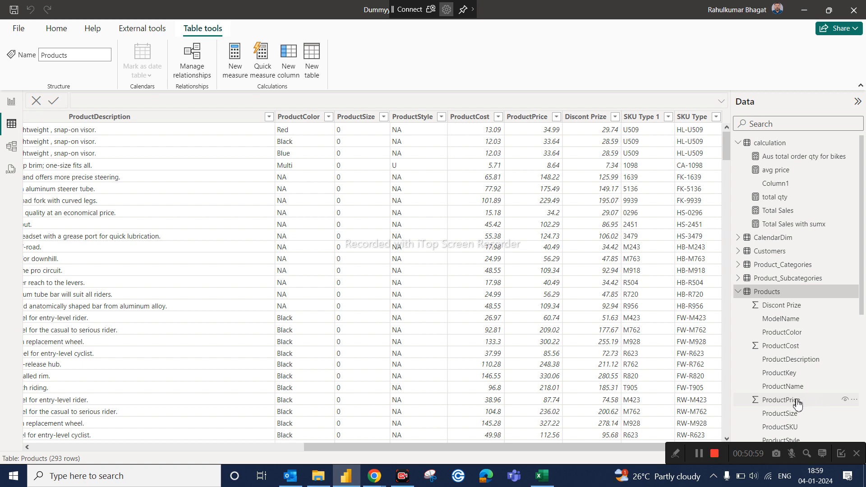
click(797, 158)
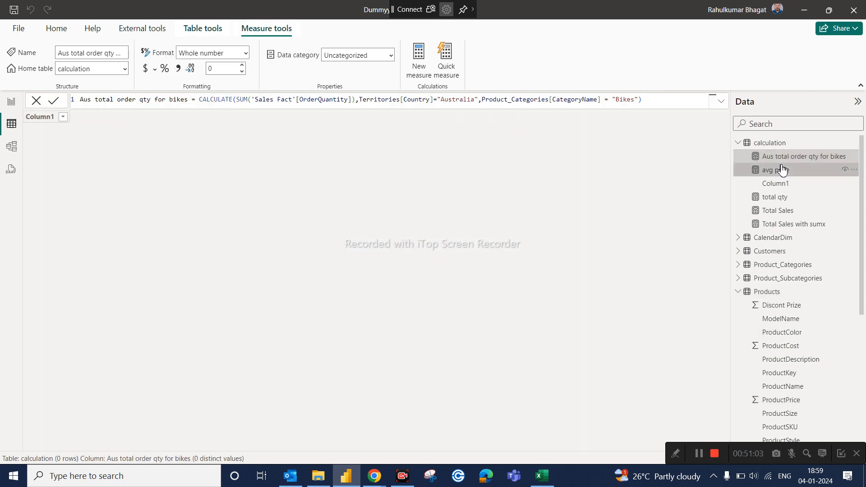
Step: Change the avg price measure's formula to AVERAGE(Products[ProductPrice]) and check its card on the report page
click(782, 171)
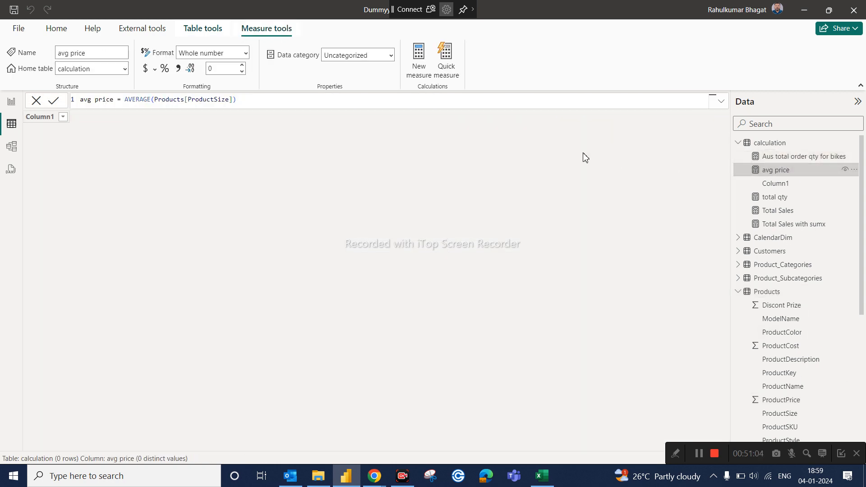
double_click(229, 99)
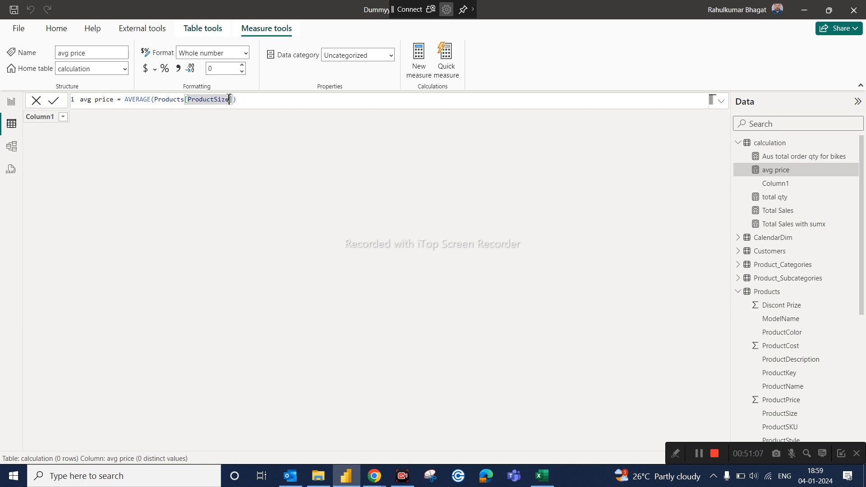
key(BackSpace)
key(BackSpace)
key(BackSpace)
key(BackSpace)
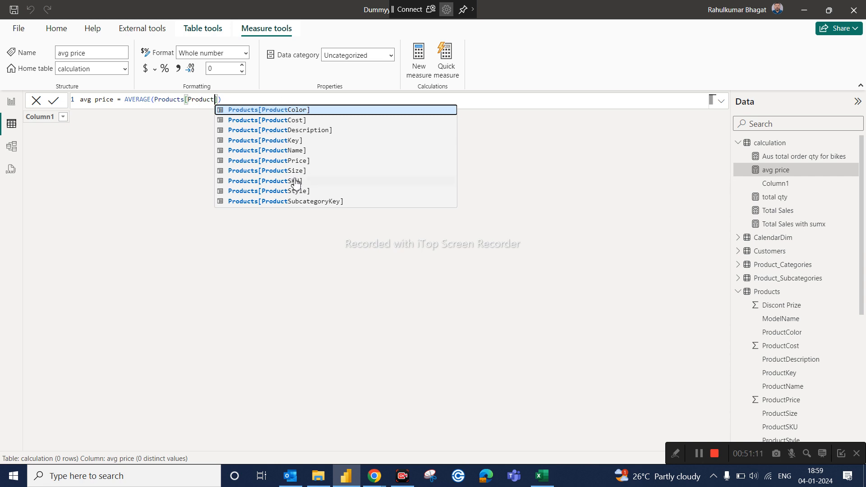
key(Down)
key(Down)
key(Down)
key(Down)
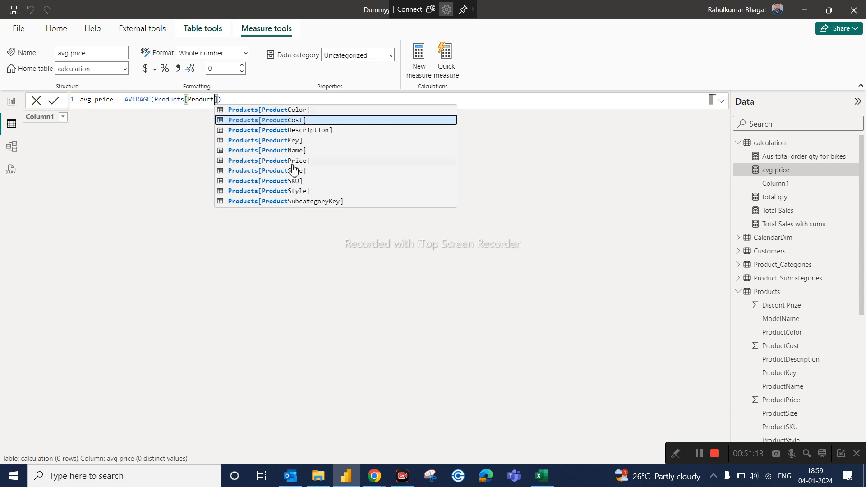
key(Down)
key(Tab)
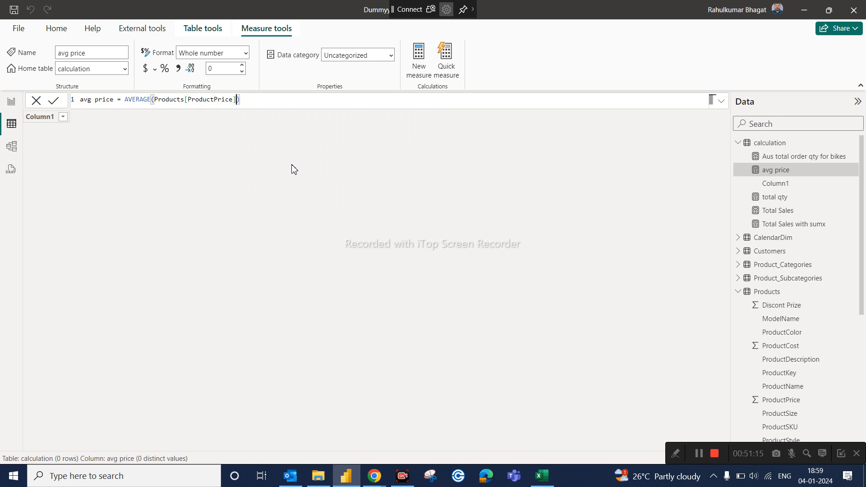
key(Return)
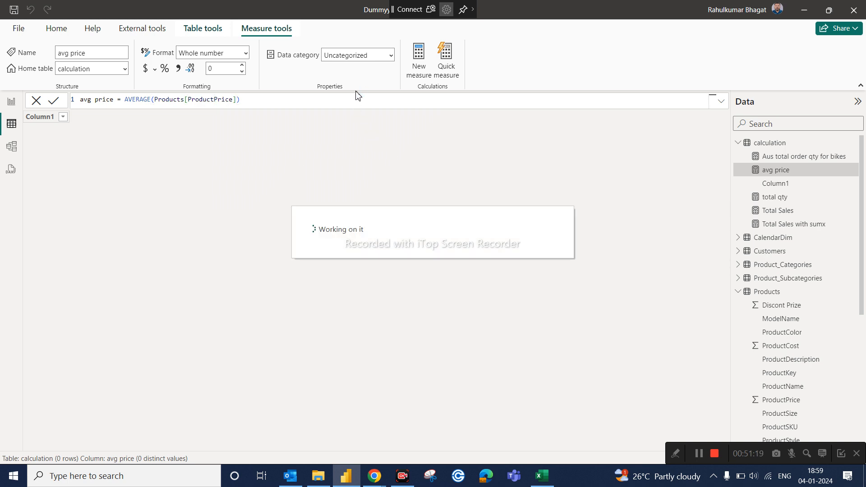
click(12, 103)
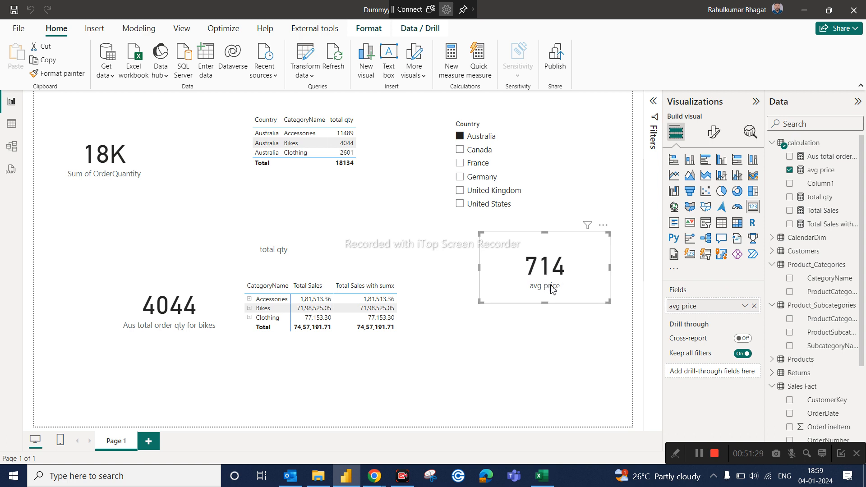
Step: Look up the CONCATENATE function on the DAX sheet of the Excel workbook, and return to Power BI
click(541, 476)
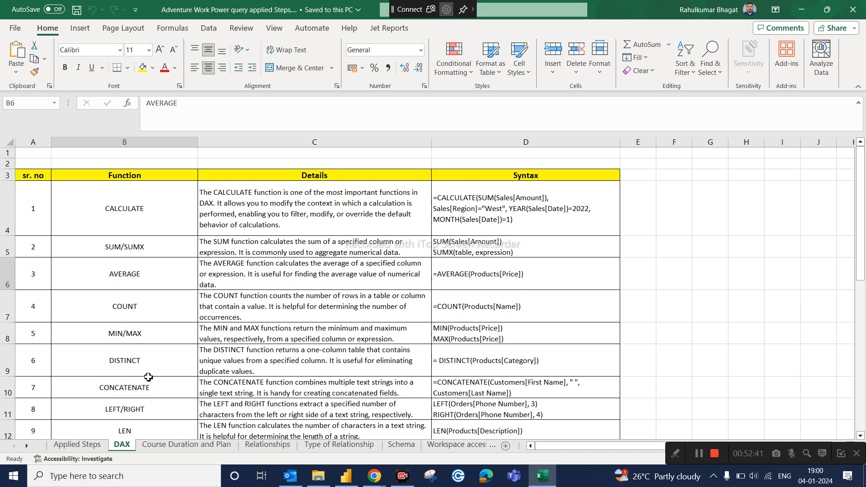
click(172, 387)
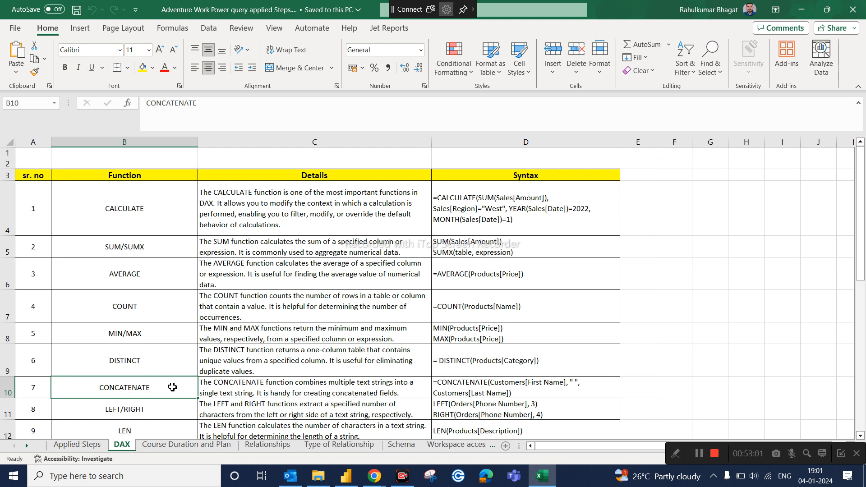
click(350, 481)
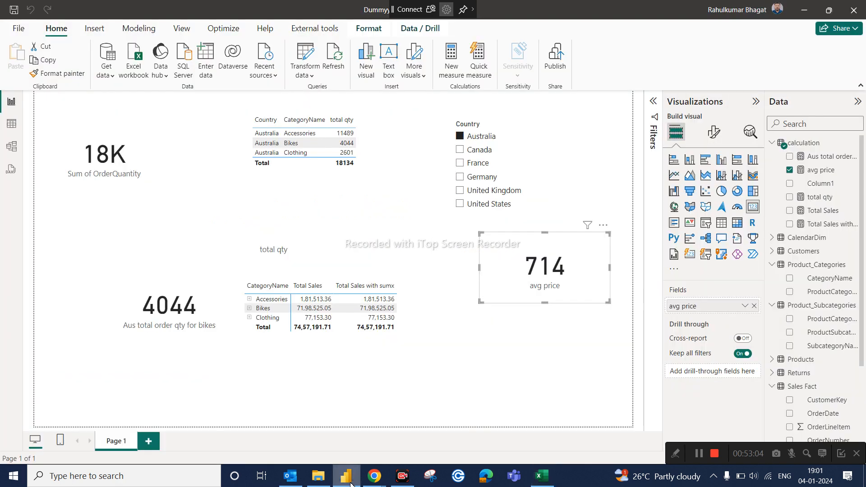
Step: Show the data of the Products table and examine the ProductName and ModelName columns
click(12, 125)
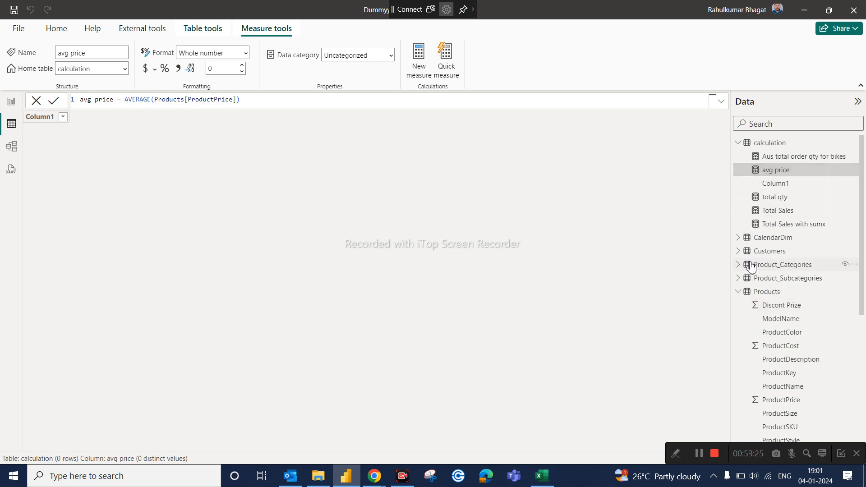
click(777, 298)
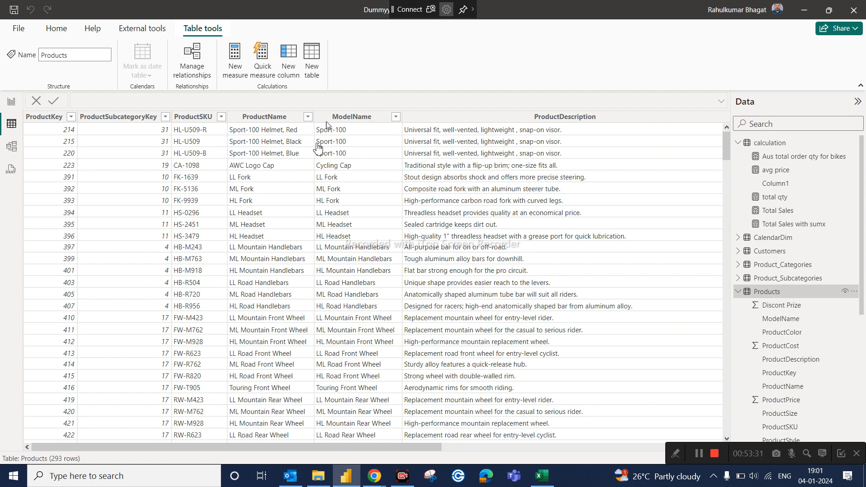
click(273, 117)
click(336, 118)
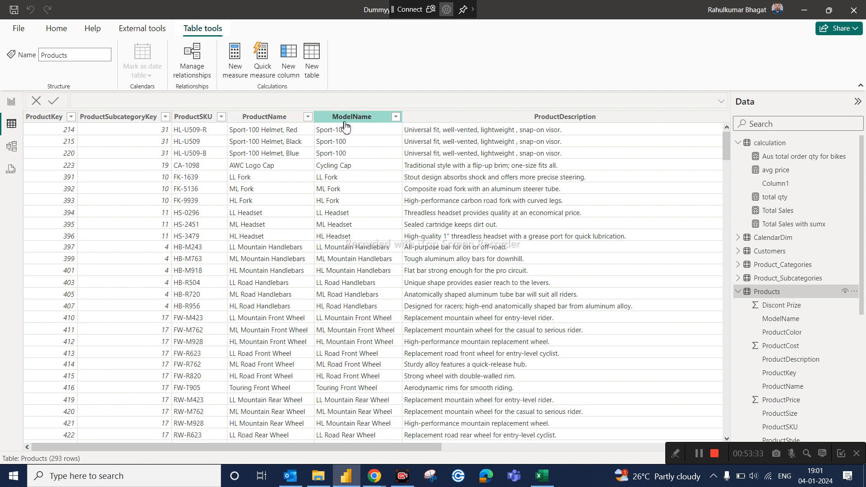
click(336, 128)
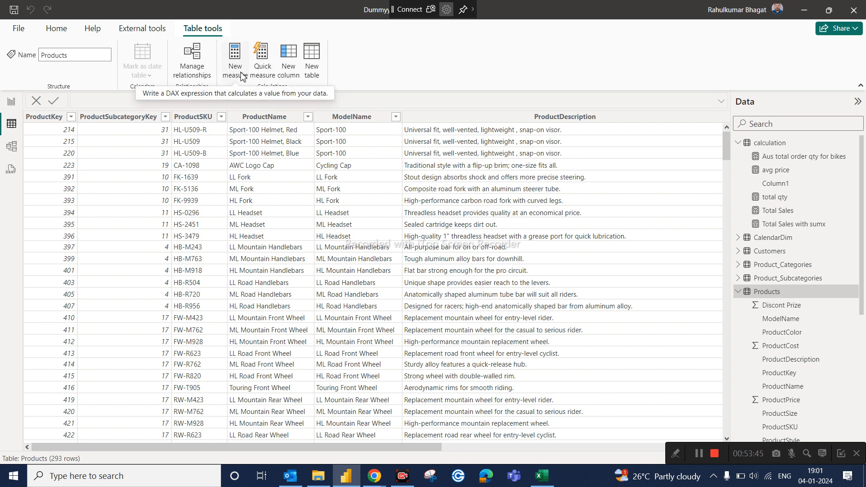
Step: Add a calculated column to the Products table with the formula concatenate = CONCATENATE(Products[ProductName],Products[ModelName])
click(293, 75)
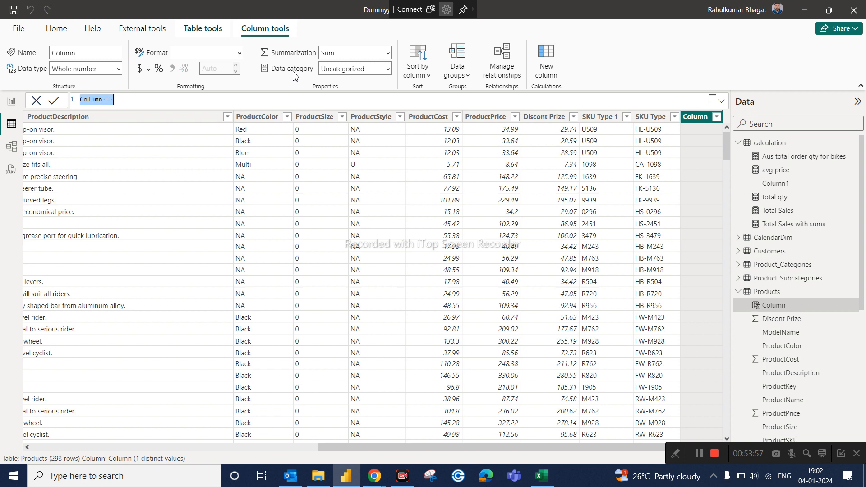
text(con)
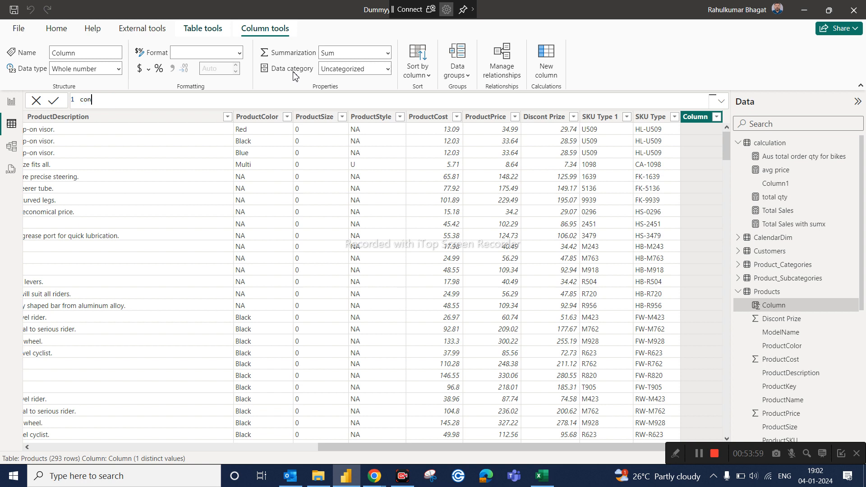
text(catenate = con)
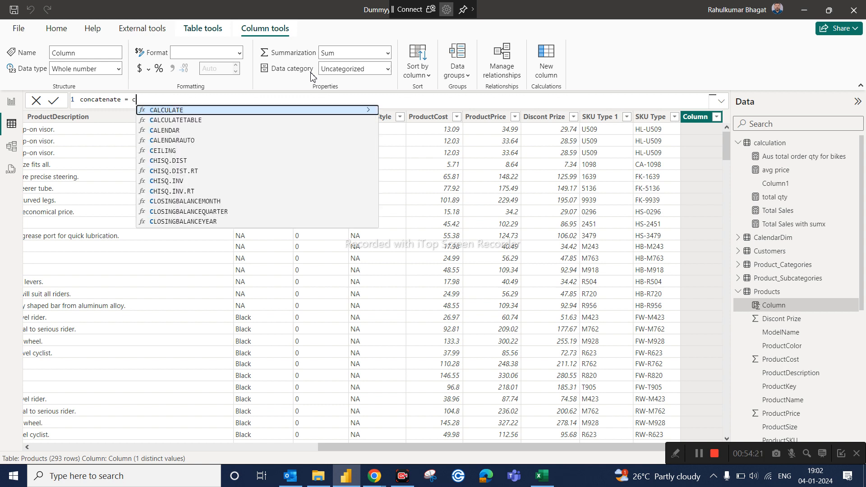
click(264, 111)
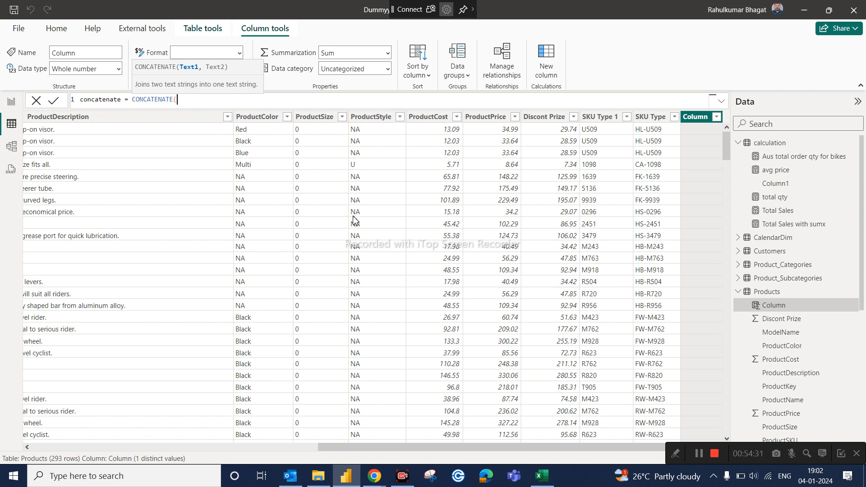
text(proc)
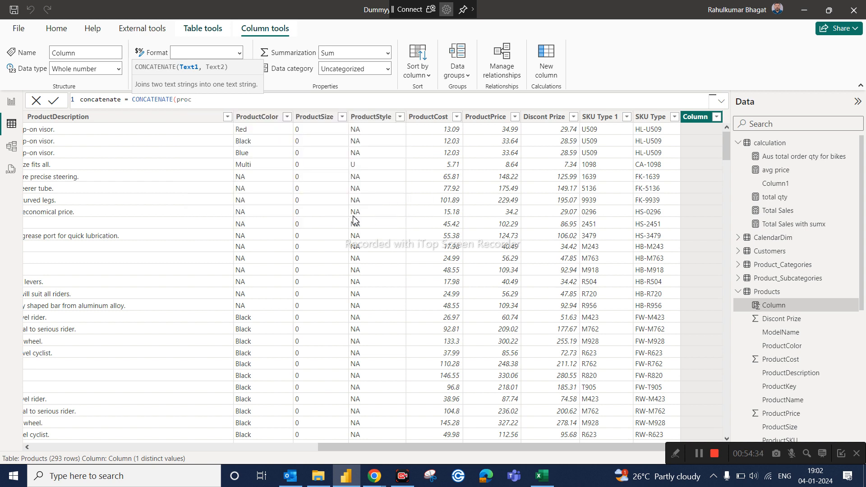
key(BackSpace)
text(d)
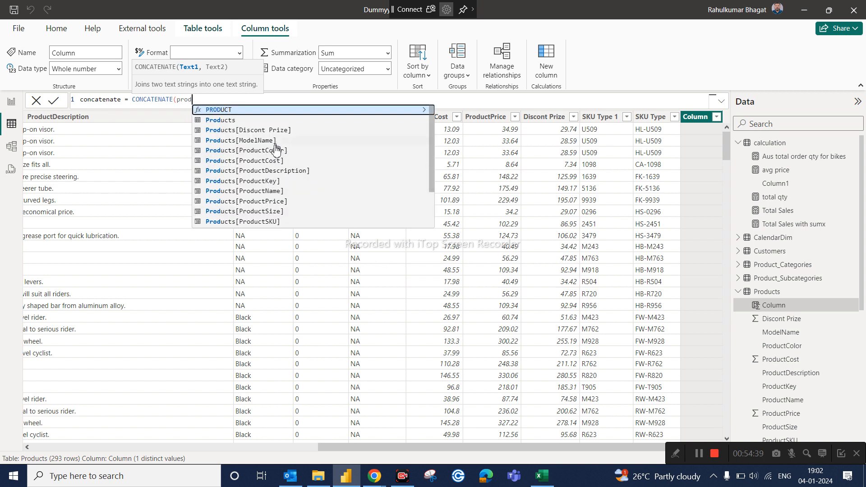
click(272, 194)
text(,mode)
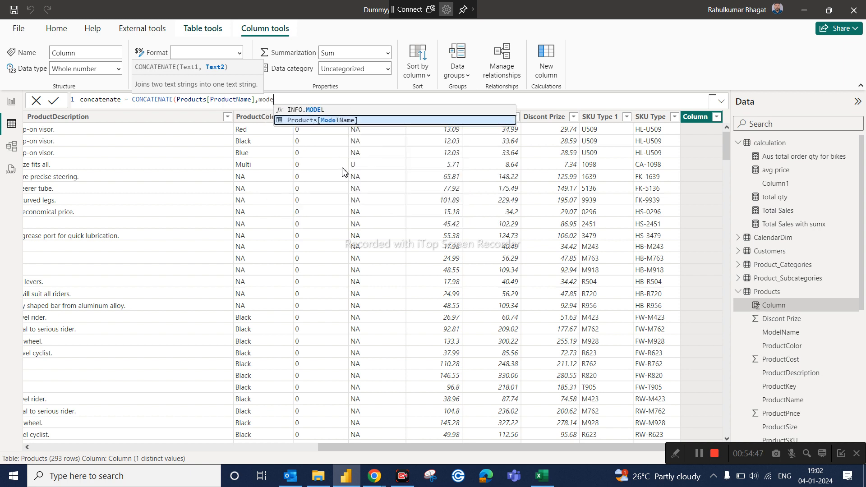
click(330, 121)
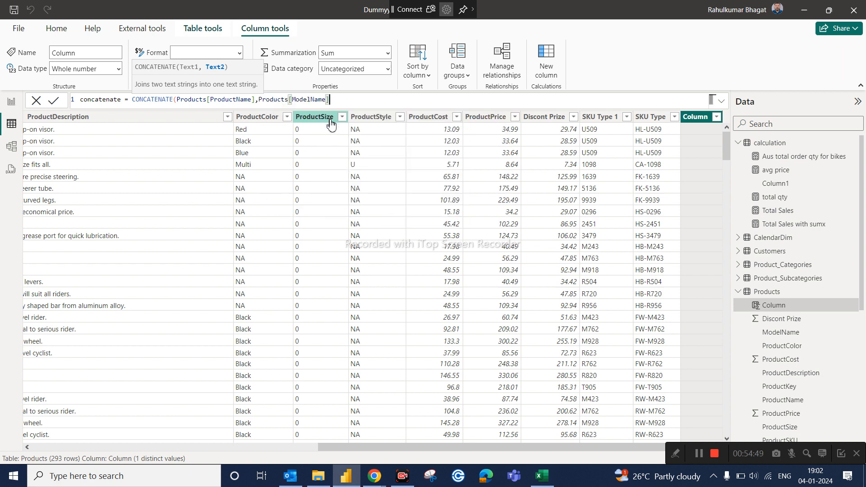
text())
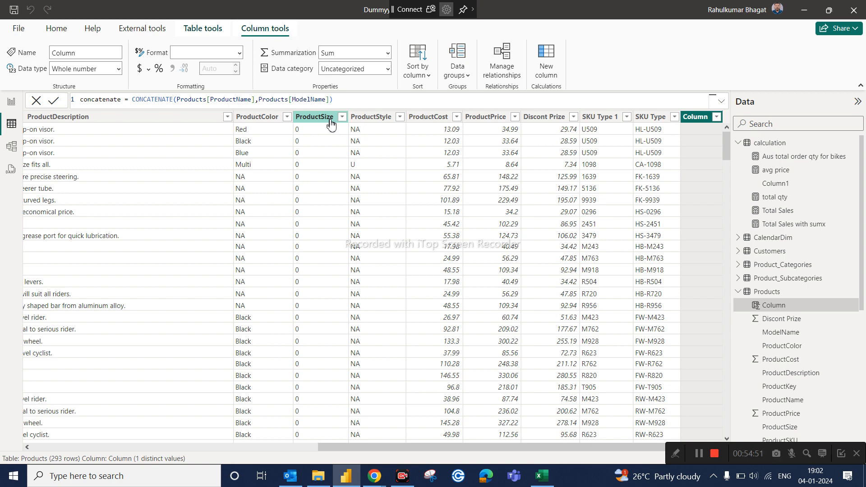
key(Return)
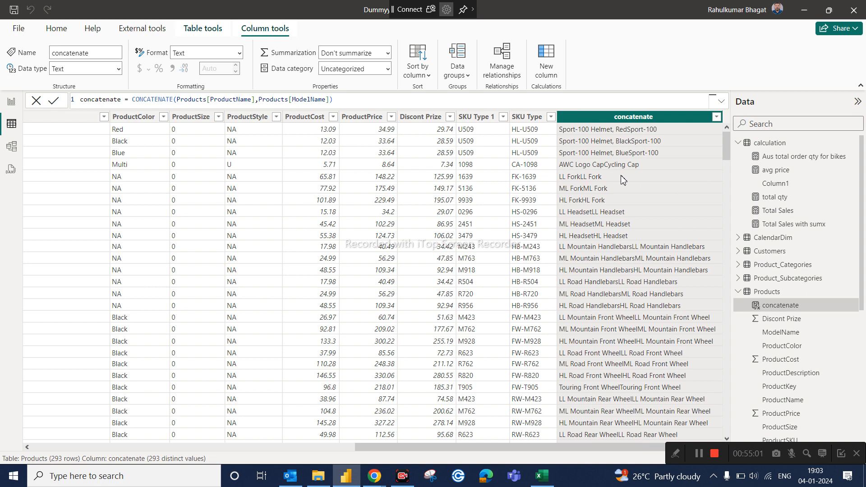
Step: Try adding a " " separator argument between the two columns in the concatenate formula, and remove it again
click(259, 100)
text(")
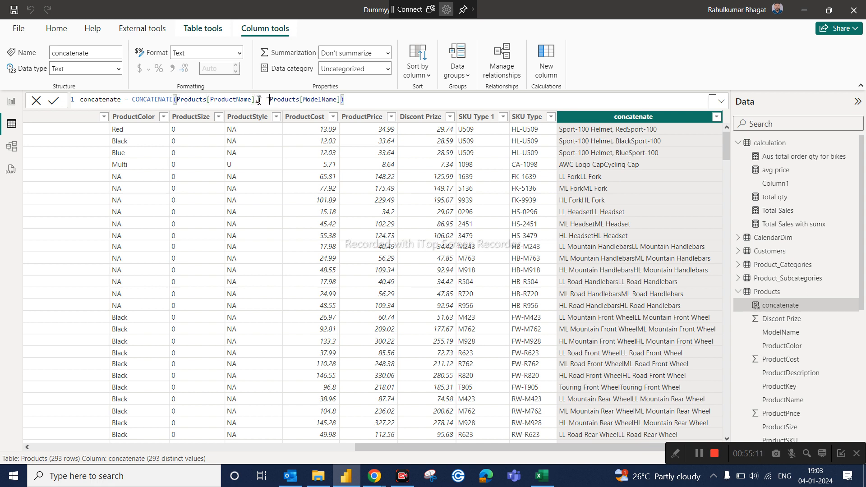
text(<)
key(BackSpace)
text(,)
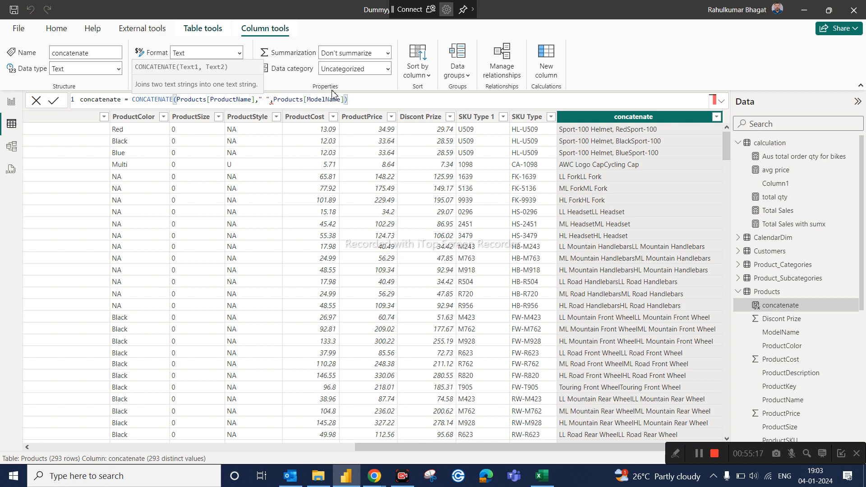
click(271, 102)
key(BackSpace)
key(BackSpace)
key(BackSpace)
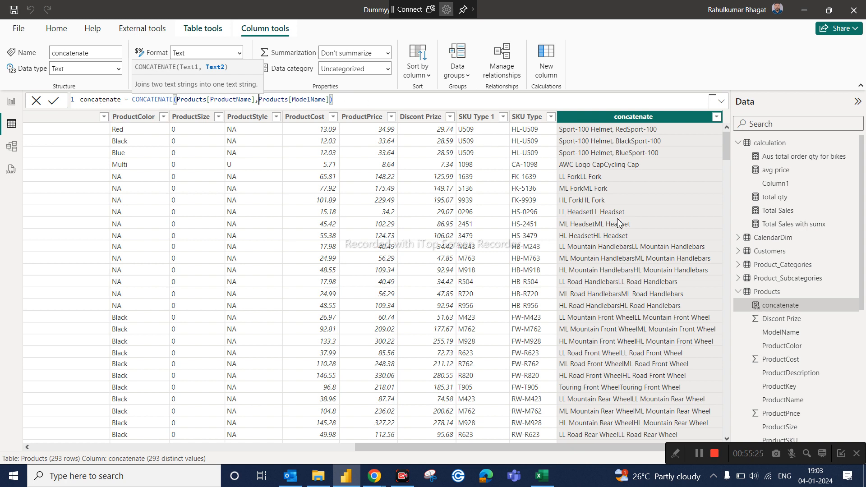
key(Return)
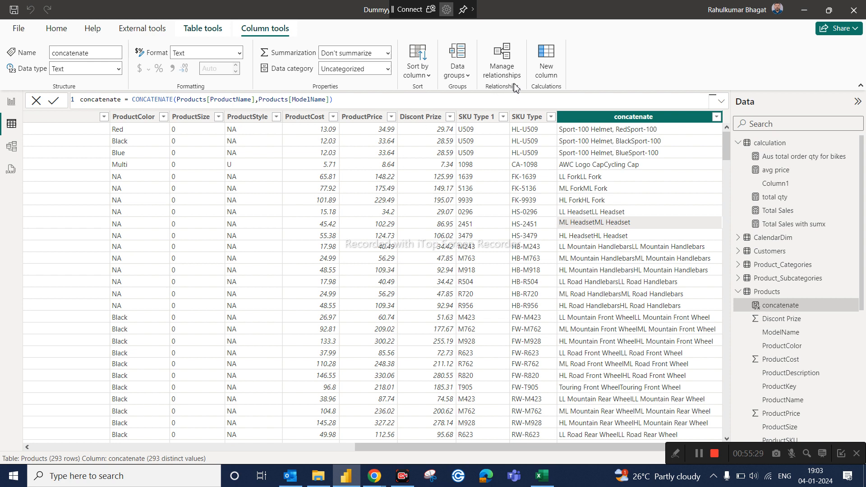
Step: Add a second calculated column to the Products table with the formula conctenate 2 = Products[ProductName] & " " & Products[ModelName]
click(548, 76)
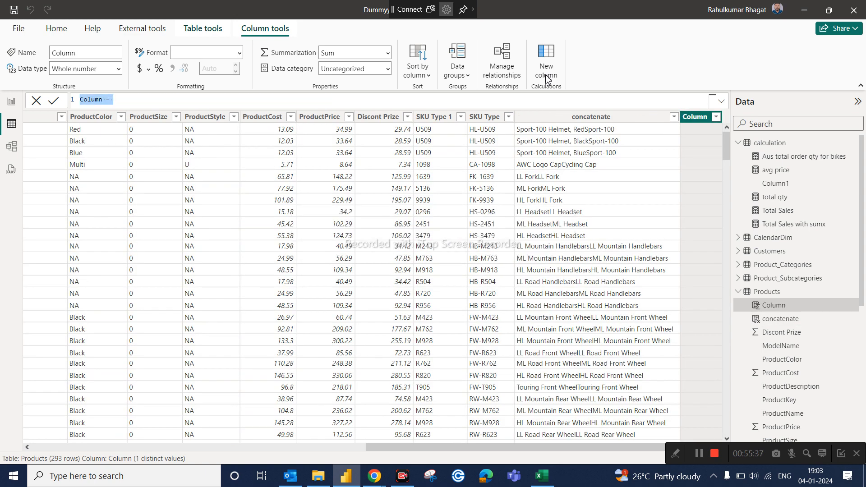
text(concatenate 2 = pro)
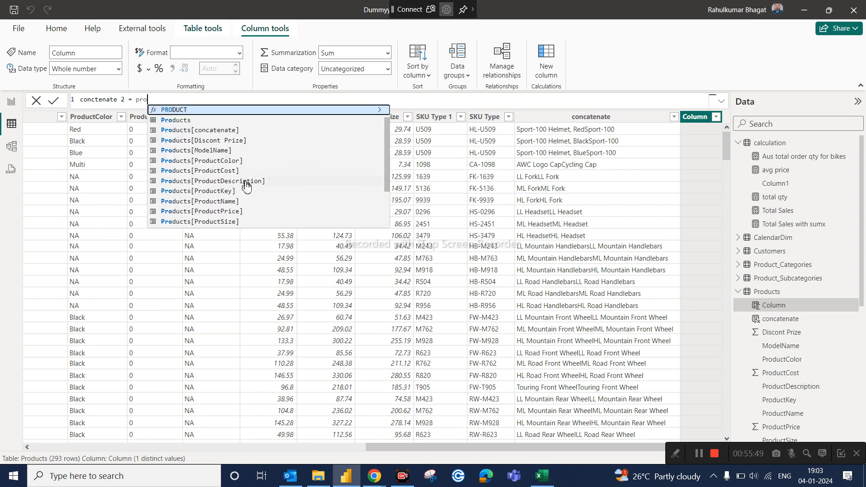
double_click(232, 206)
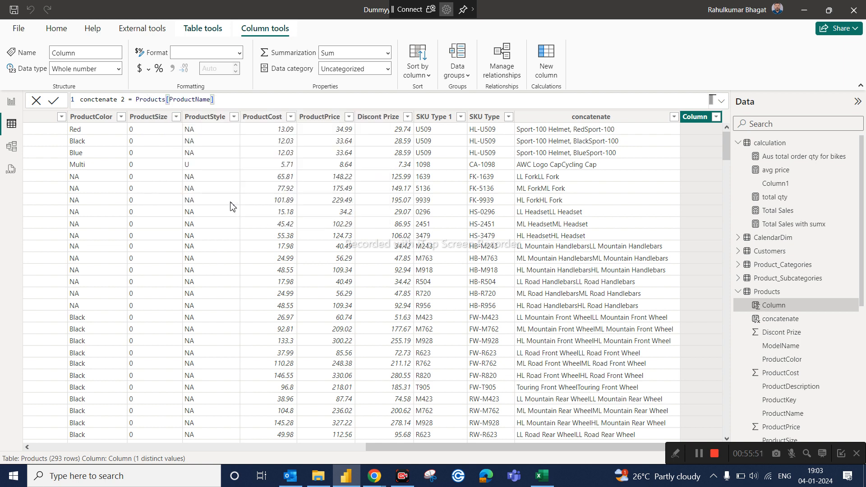
text(&)
text(&)
text(mi)
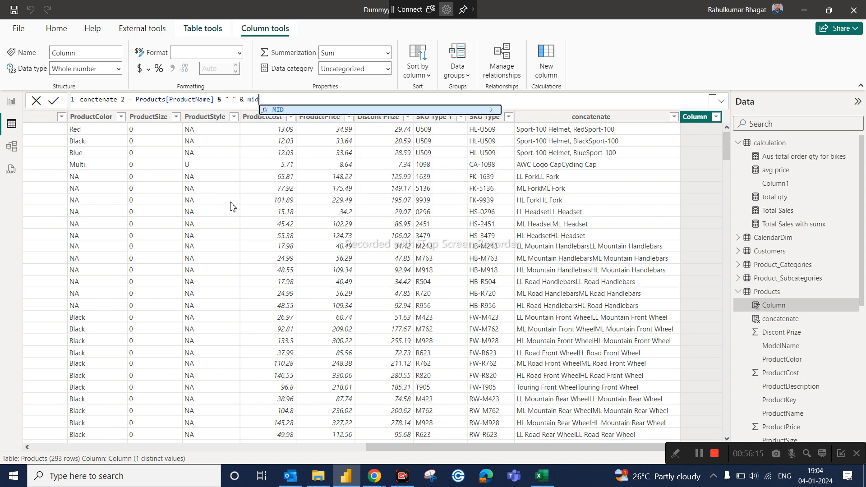
key(BackSpace)
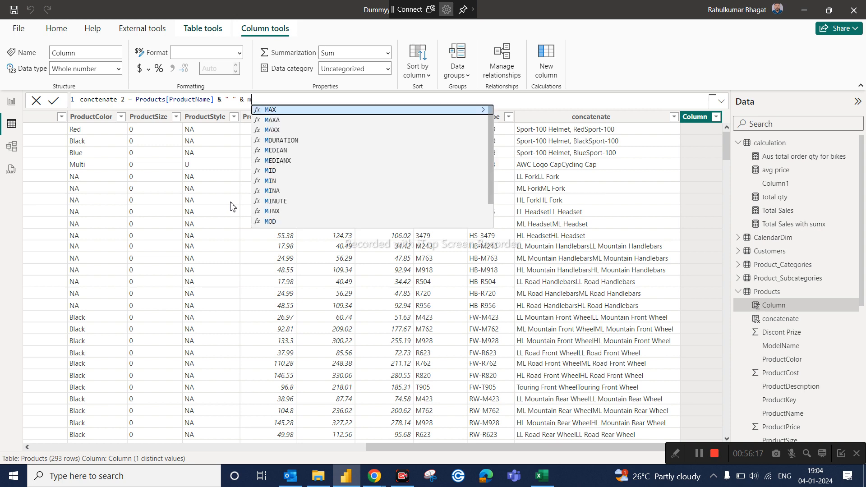
text(od)
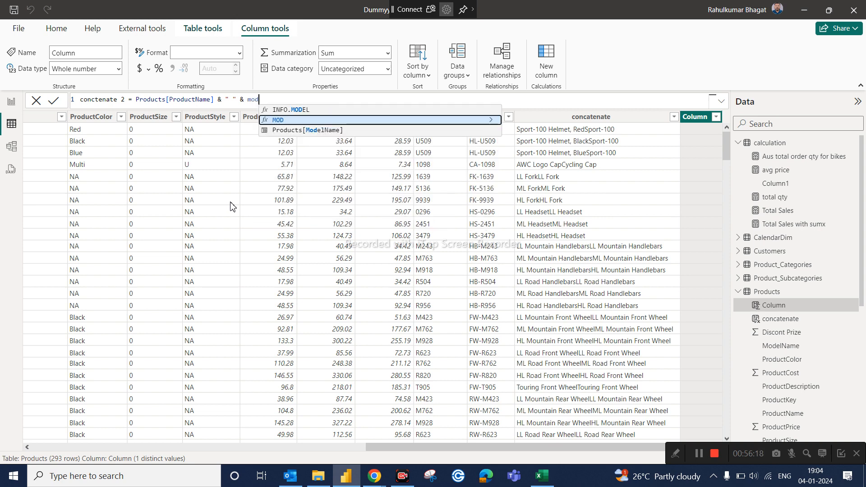
click(321, 131)
key(Return)
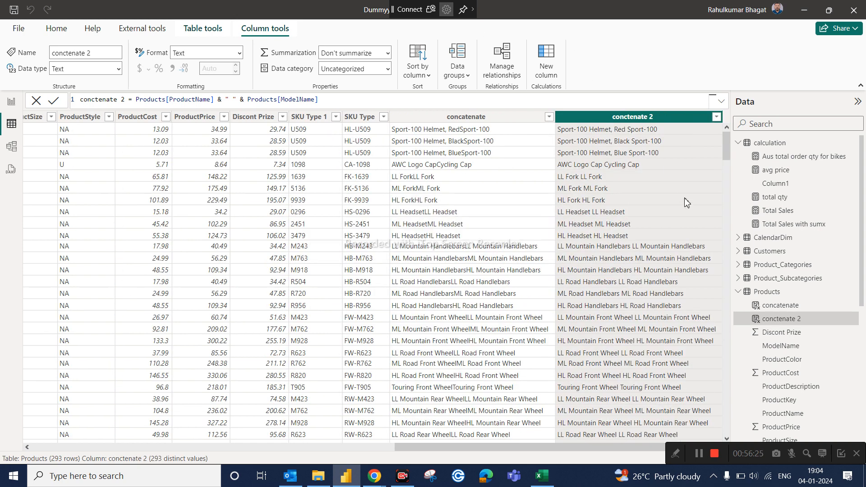
Step: Set the separator between the two columns in the conctenate 2 formula to "$"
click(233, 99)
key(BackSpace)
text($)
click(391, 103)
key(Return)
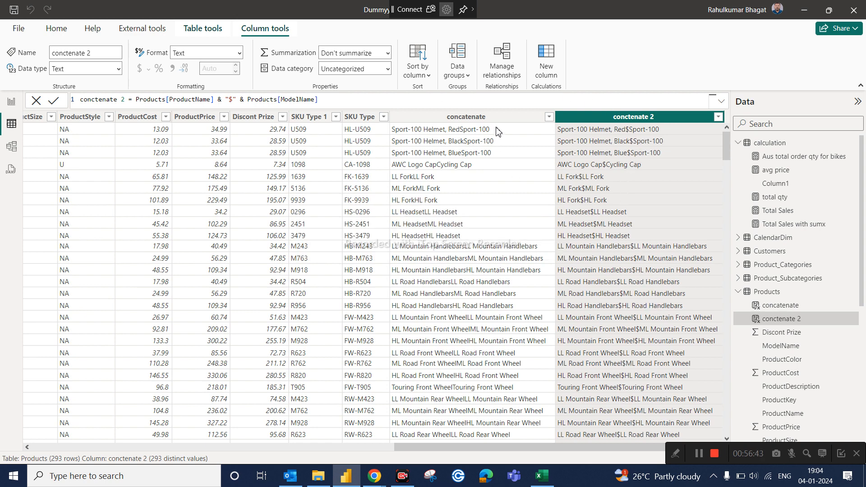
Step: Set the separator in the conctenate 2 formula to several blank spaces between ProductName and ModelName
click(235, 99)
key(BackSpace)
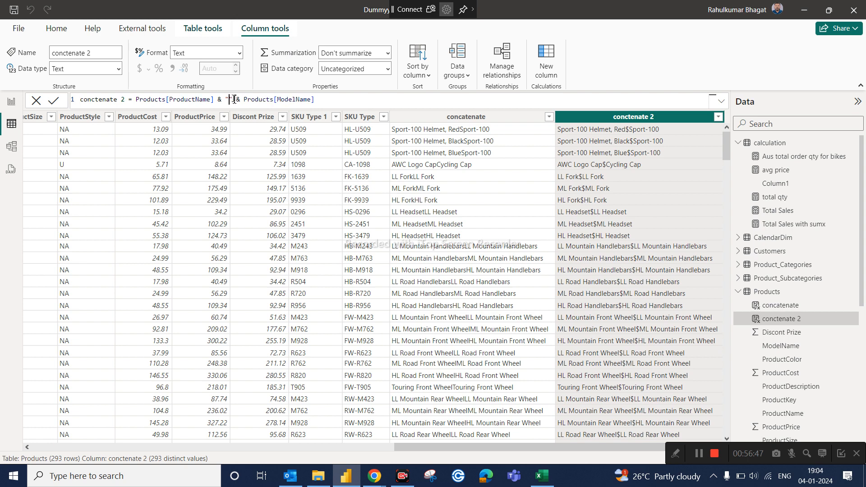
click(358, 100)
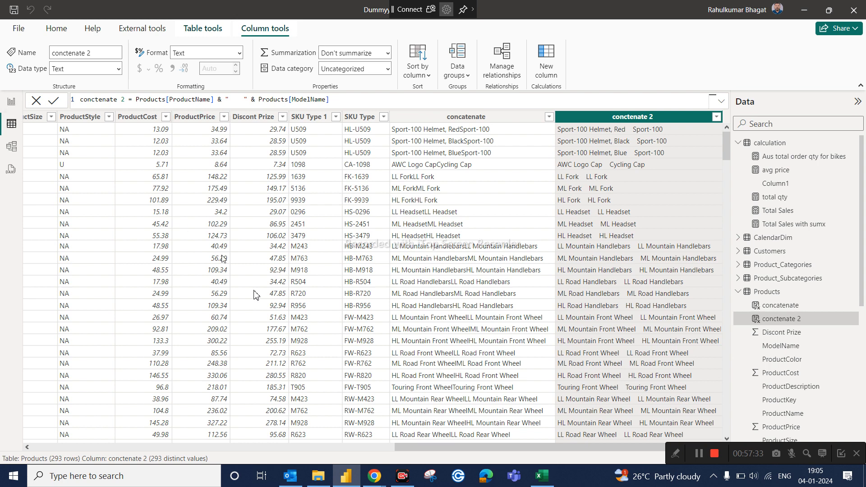
Step: Switch to Excel to check the functions listed after CONCATENATE on the DAX sheet, and return to Power BI
click(552, 484)
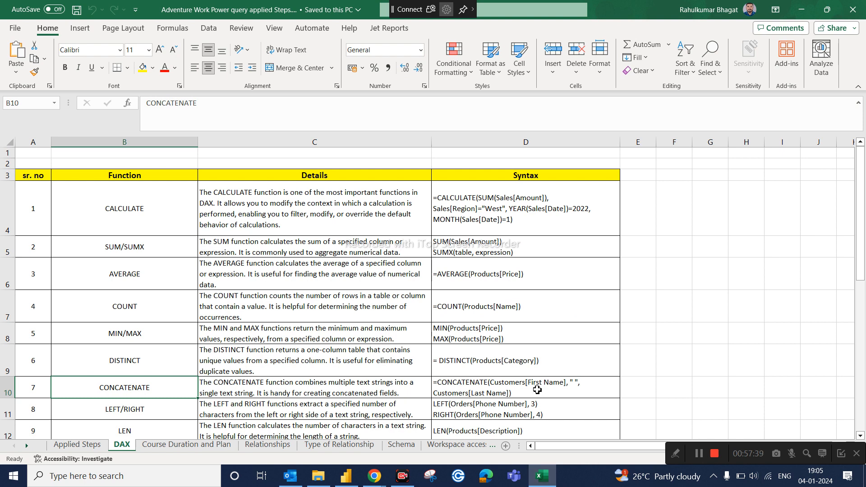
scroll(537, 390, down, 2)
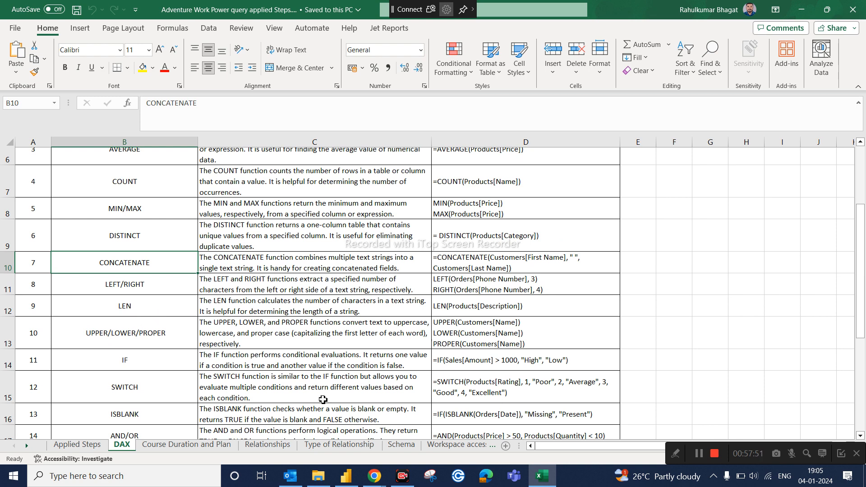
click(542, 476)
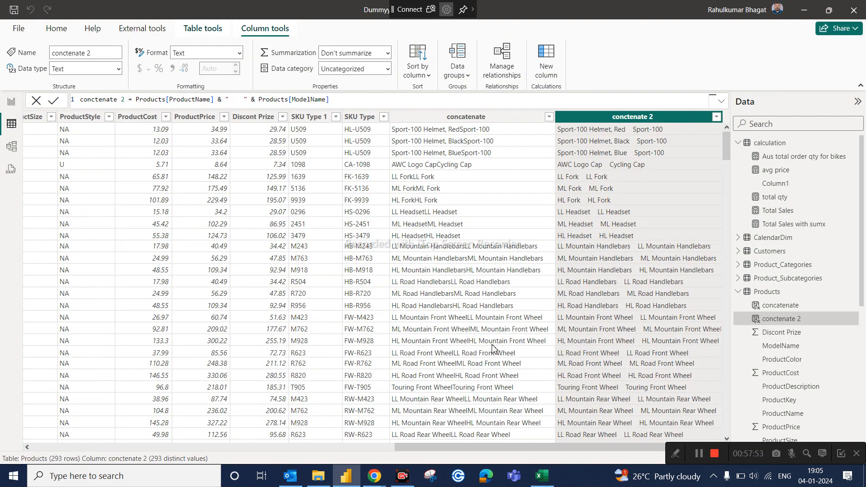
Step: Add a calculated column to the Products table with the formula sport = LEFT(Products[concatenate],5)
click(456, 119)
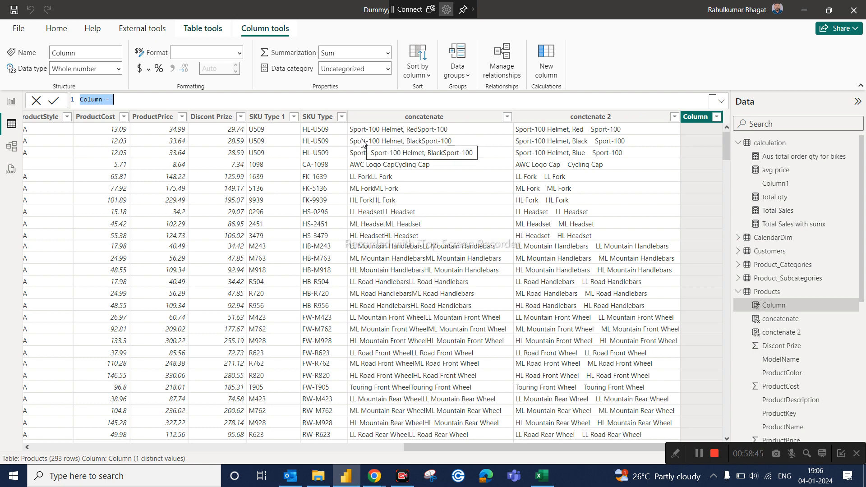
text(sport = )
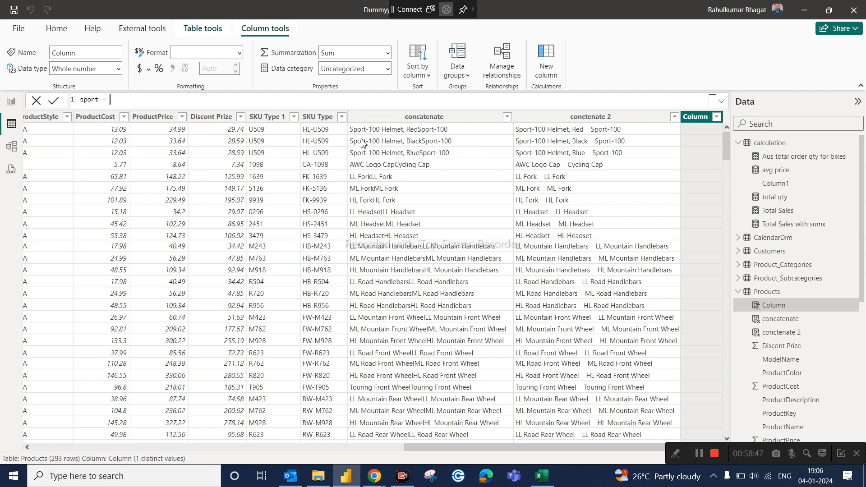
text(LEFT()
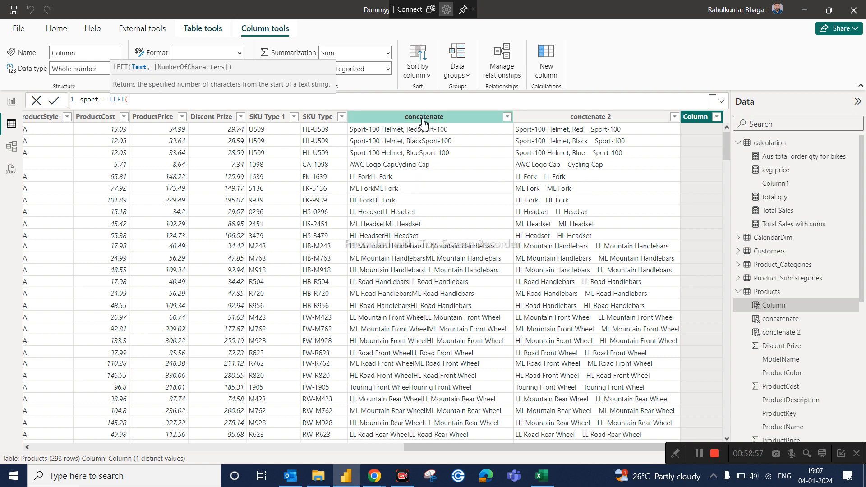
text(conc)
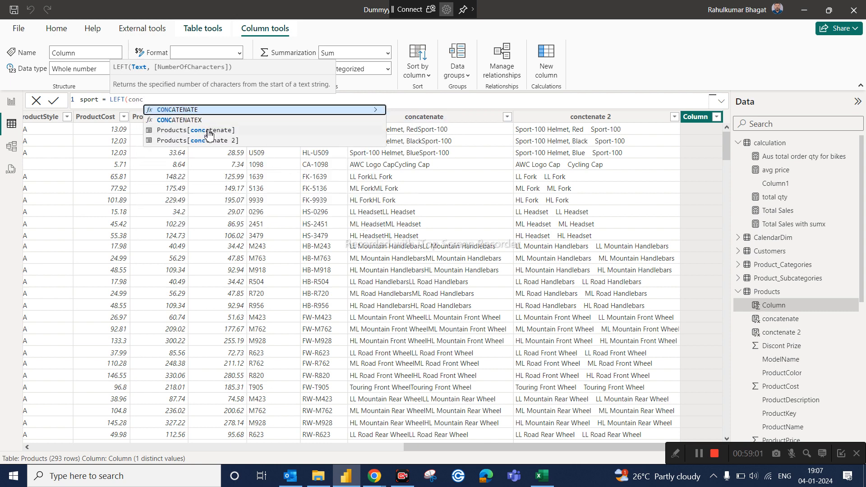
click(207, 130)
text(,)
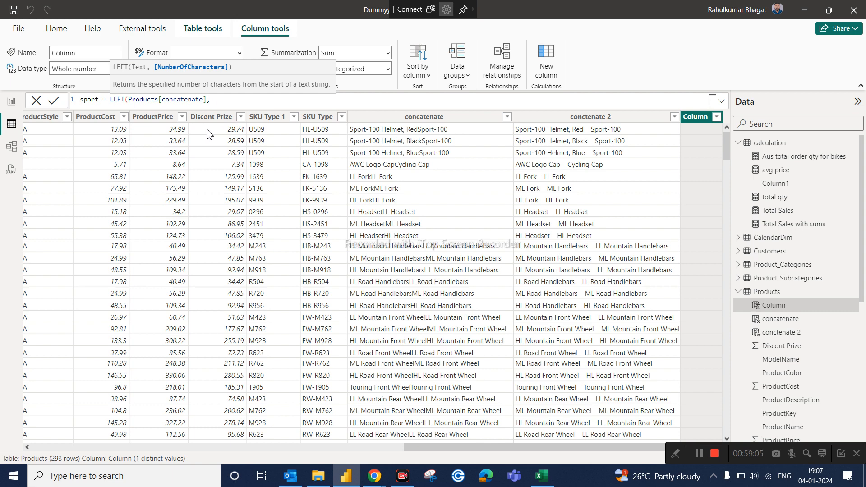
text(5))
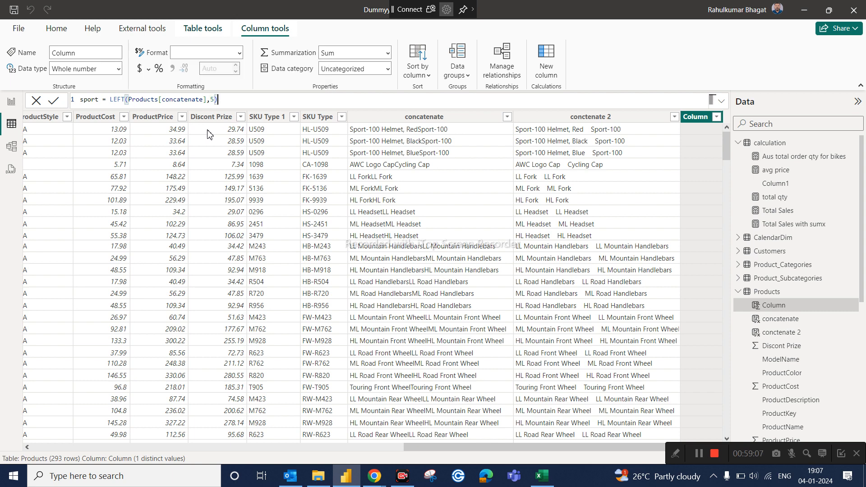
key(Return)
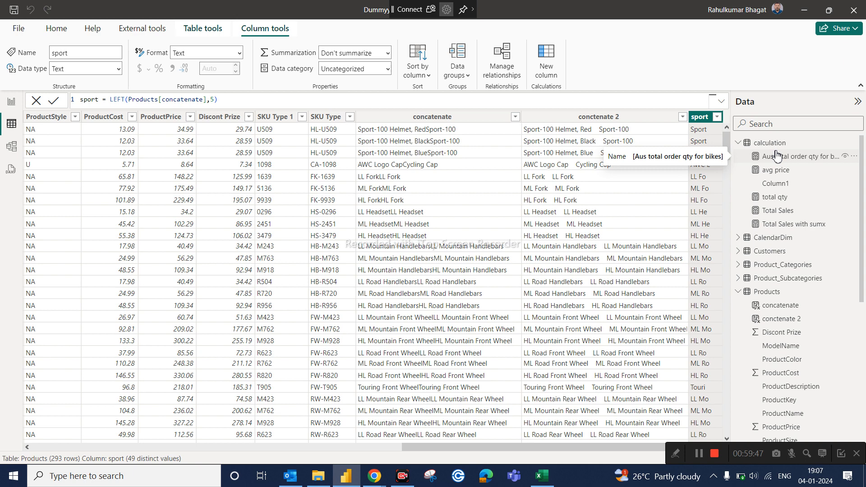
Step: Show the calculation table and its available table commands, and switch to the DAX function list in Excel
click(812, 144)
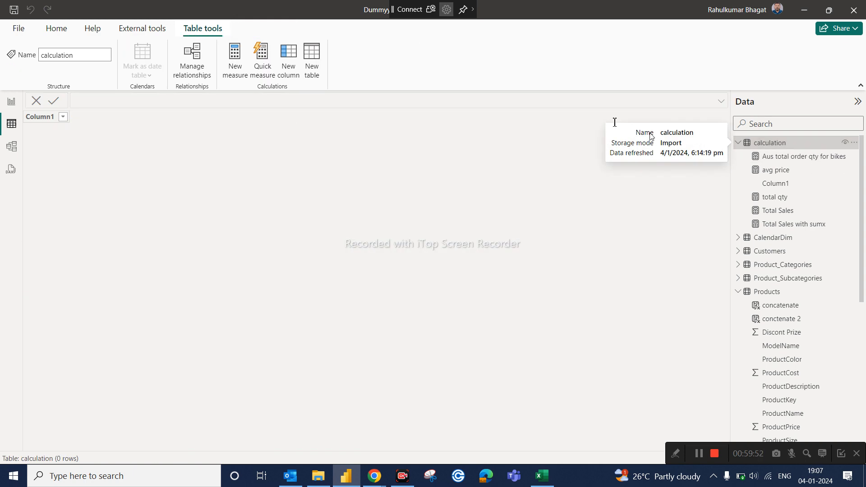
click(855, 143)
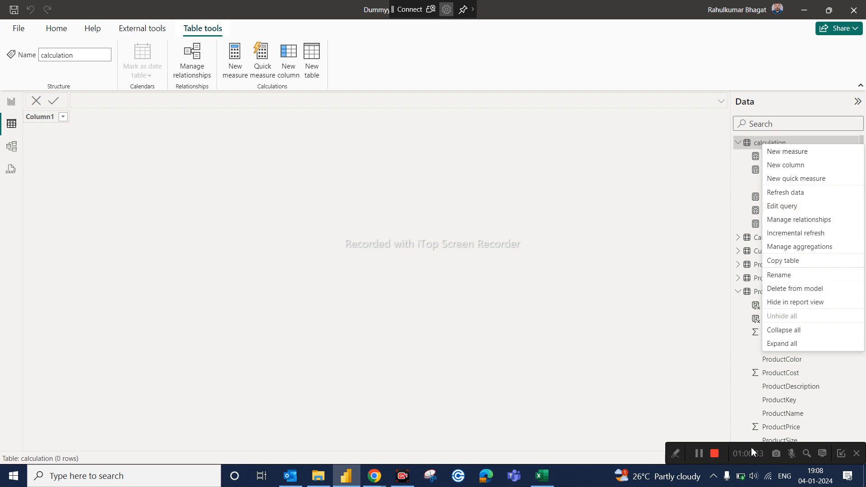
click(541, 476)
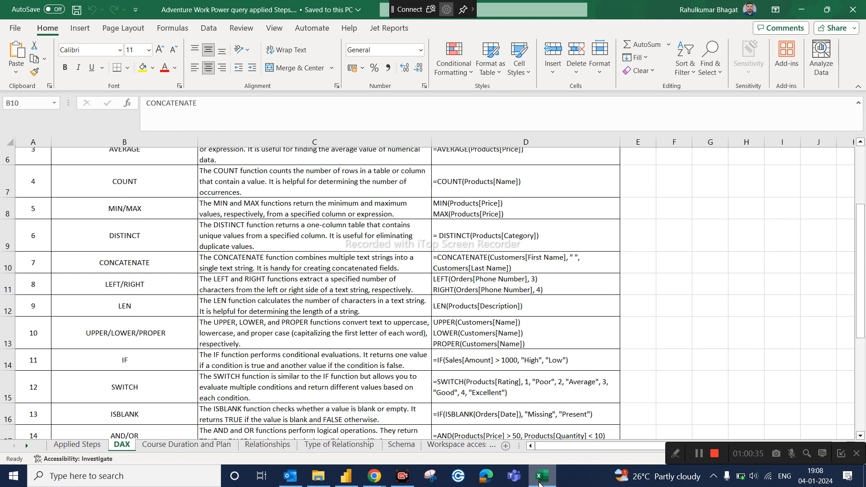
Step: Switch to Chrome, search Google for "dax guide" in a new tab, and open the DAX Guide website
mouse_move(373, 482)
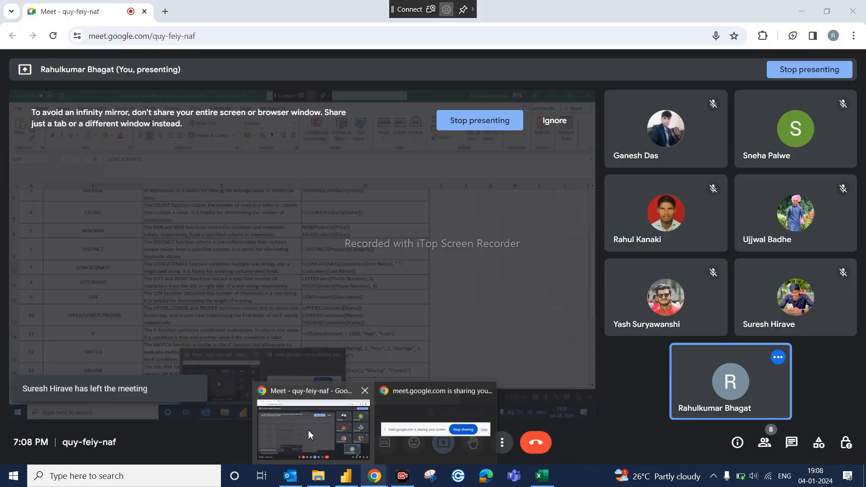
click(309, 434)
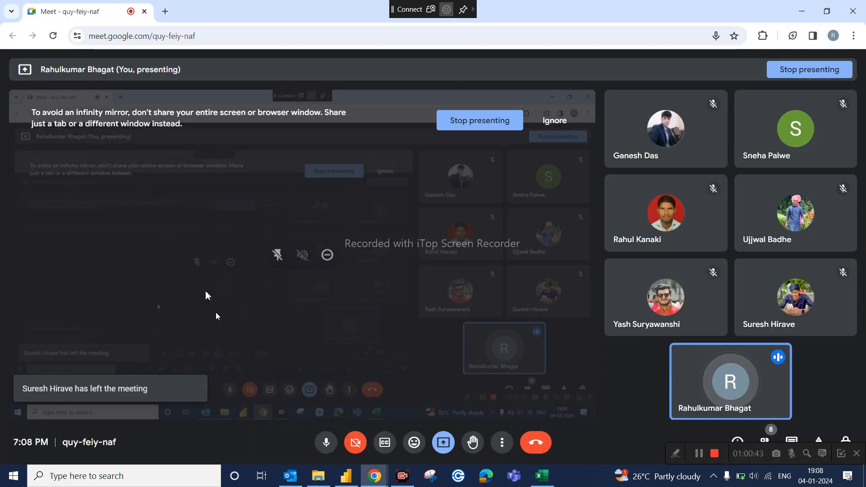
click(165, 10)
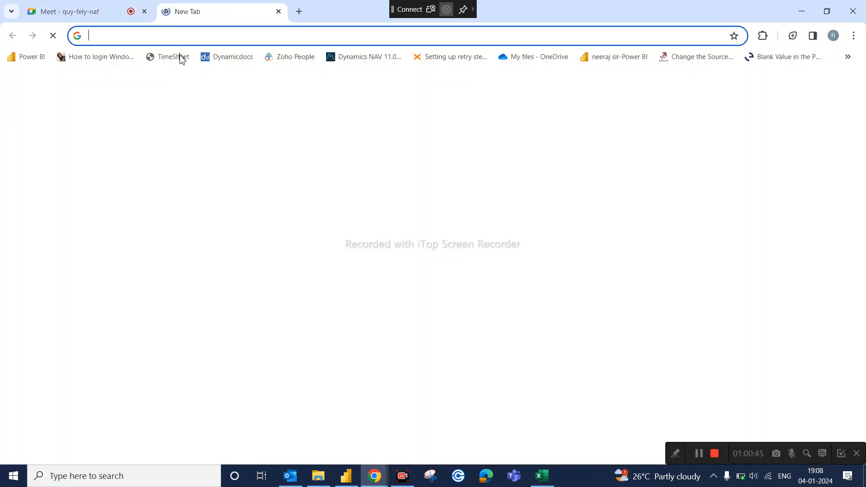
click(325, 248)
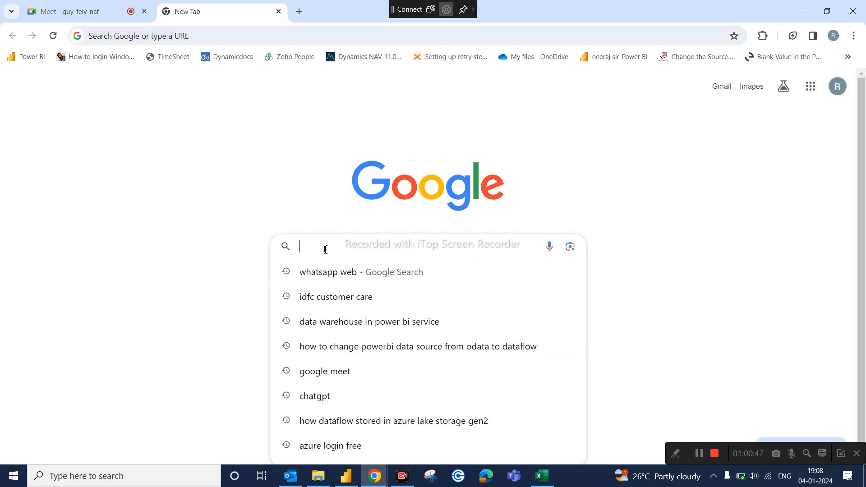
text(dax)
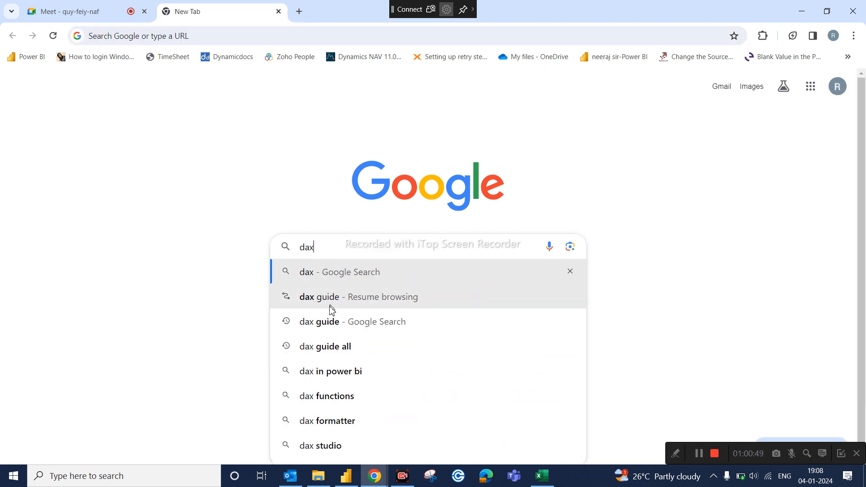
click(328, 329)
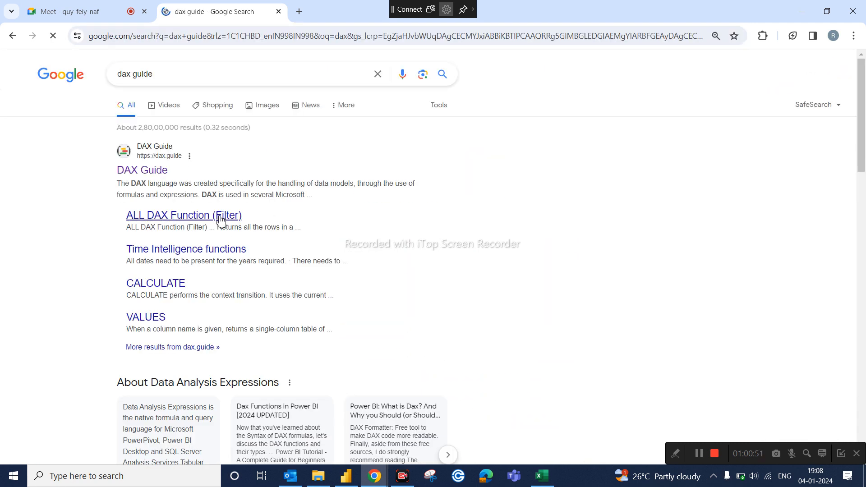
click(155, 170)
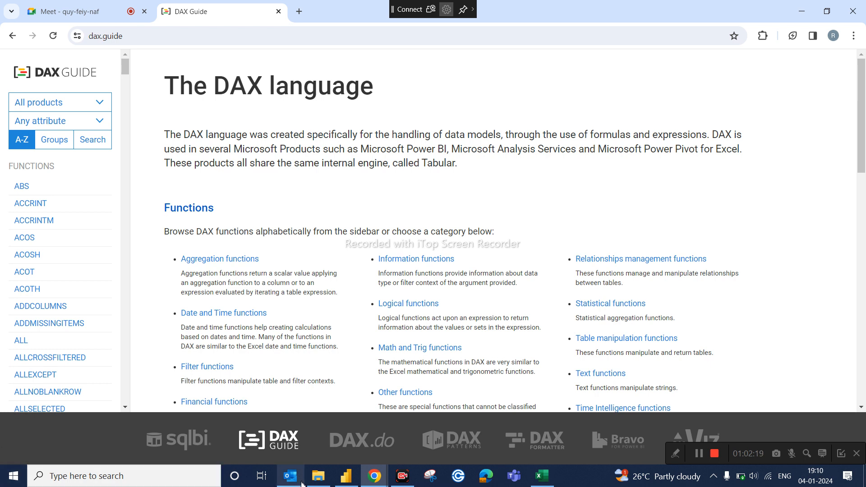
Step: Switch to File Explorer, search the Downloads folder for "aims", and open AIMS Dashboard 2.0 (2).pbix in Power BI
mouse_move(341, 485)
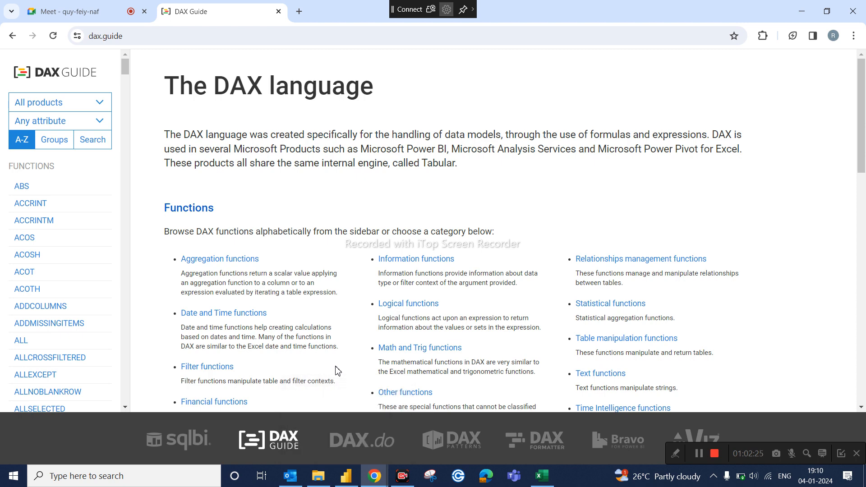
click(317, 481)
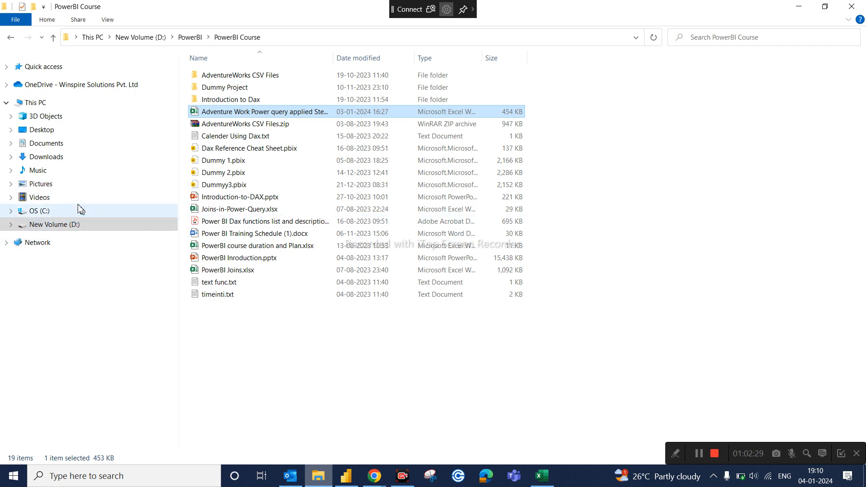
click(73, 159)
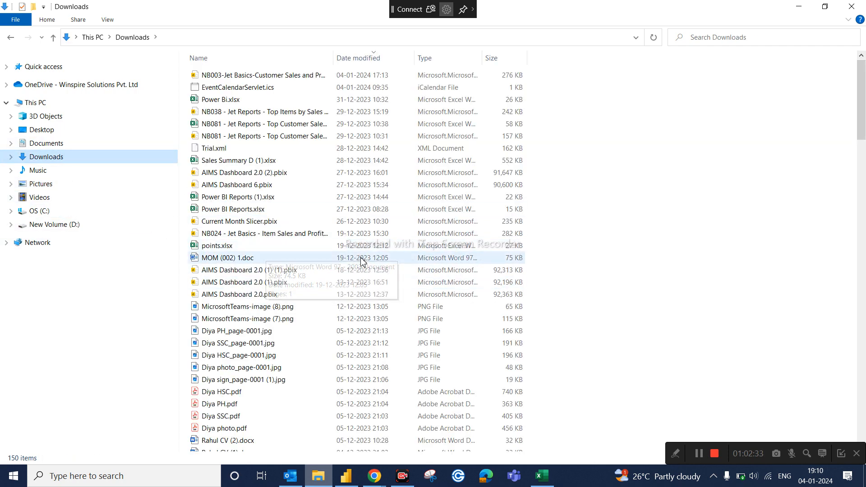
click(741, 38)
text(aims)
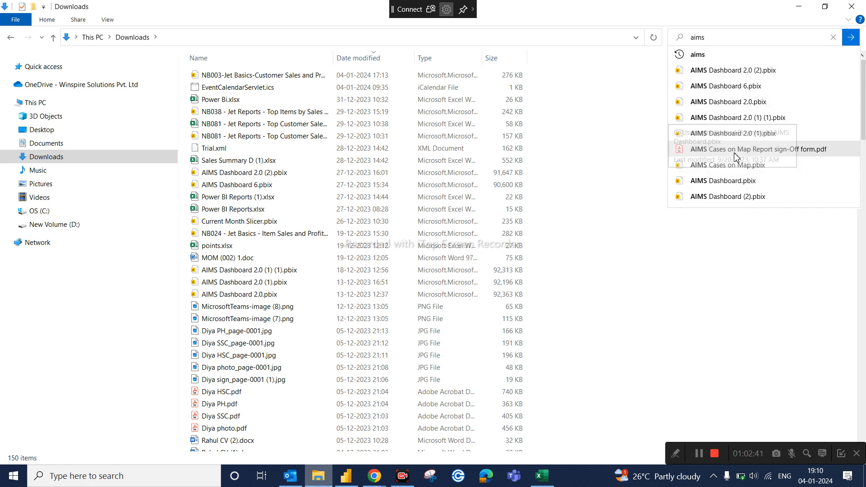
click(738, 77)
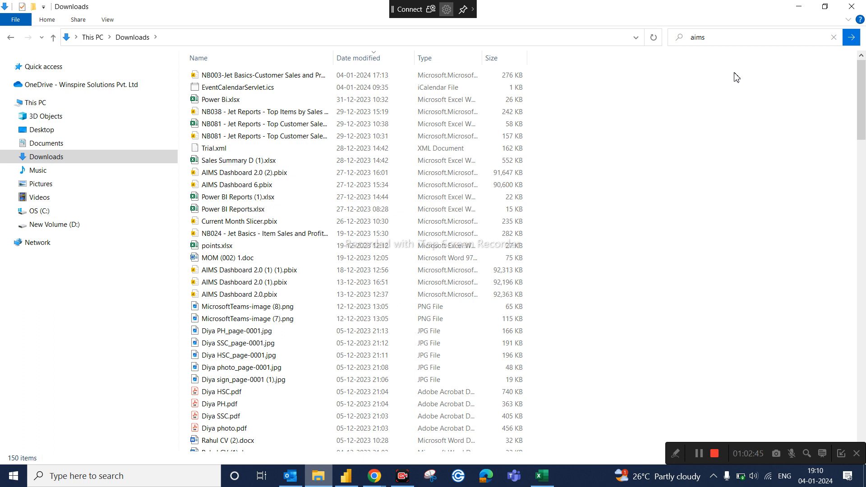
click(720, 38)
click(719, 75)
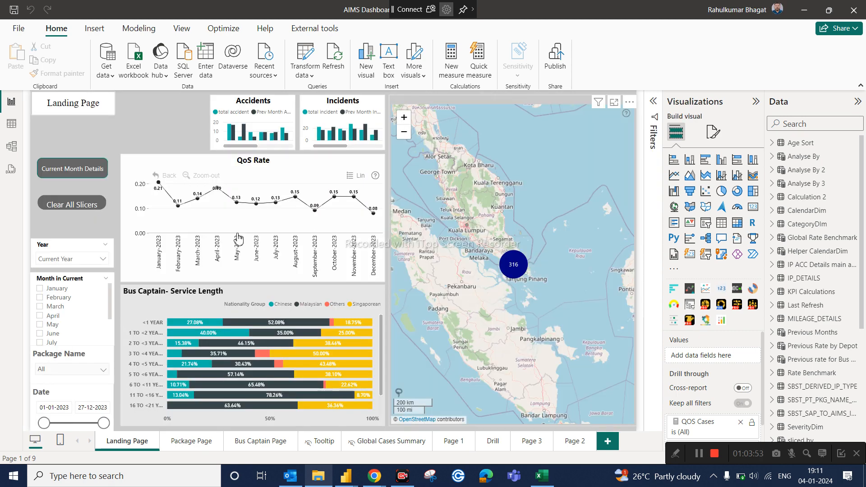
Step: Open the Power Query editor, examine the vw_IP_ACC_DETAILS_MAIN, vw_IP_ACC_DETAILS_SUB, IP_DETAILS and CategoryDim queries, and close it
click(309, 79)
click(318, 92)
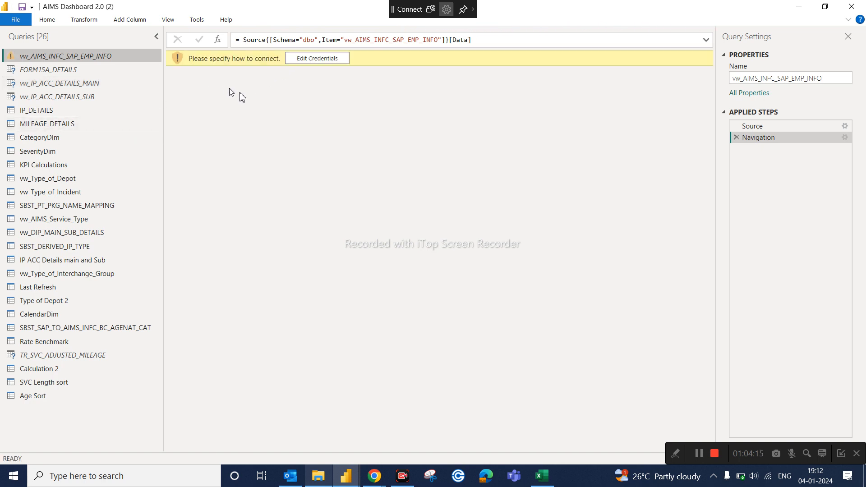
click(69, 83)
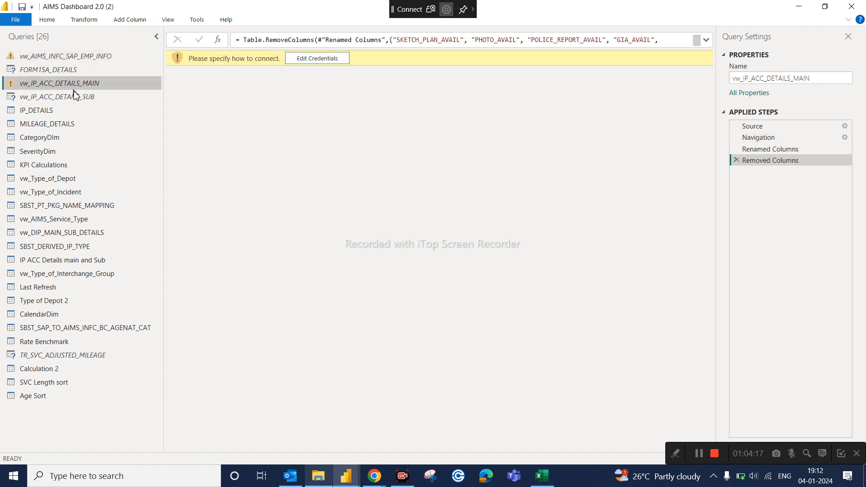
click(77, 98)
click(50, 111)
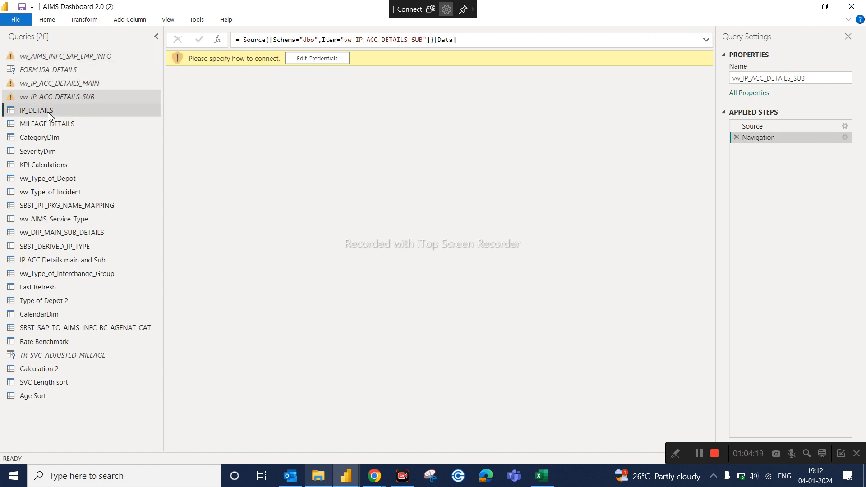
click(55, 142)
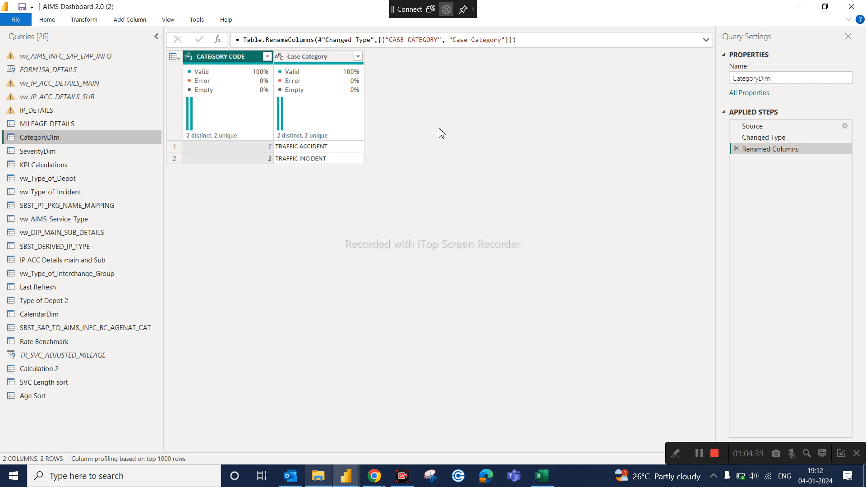
mouse_move(211, 123)
click(858, 6)
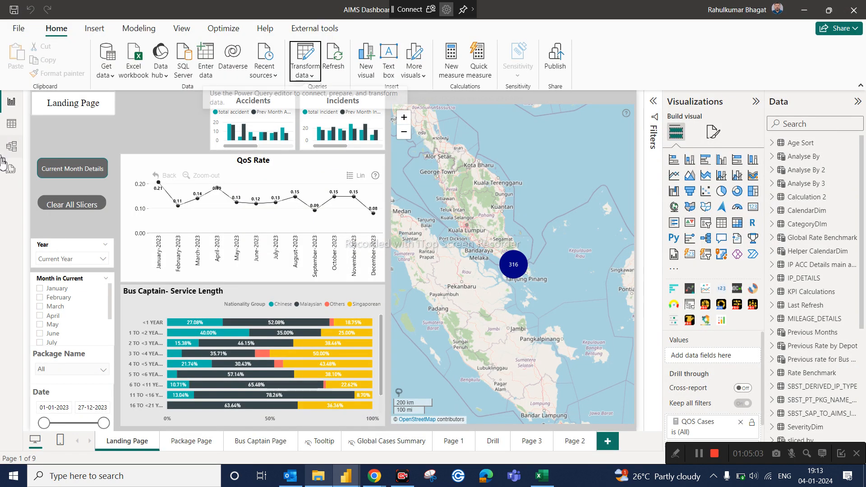
Step: View the data of Calculation 2, Helper CalendarDim and IP ACC Details main and Sub, and return to the DAX sheet in Excel
click(11, 123)
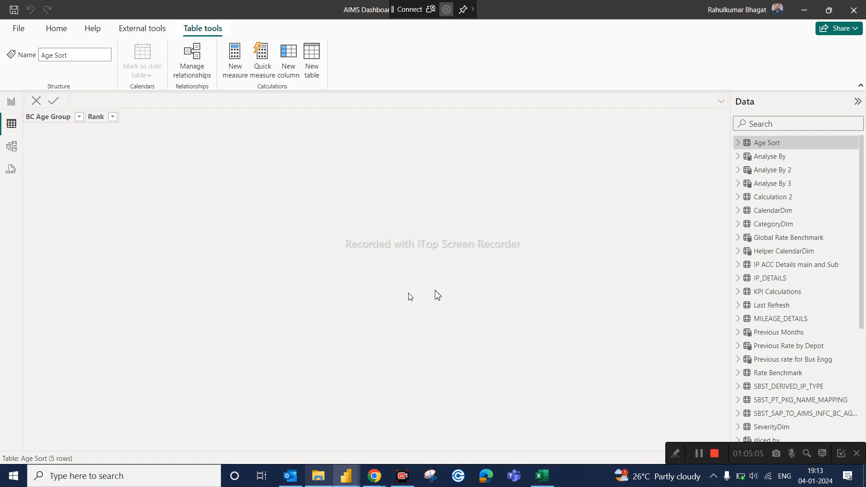
click(773, 200)
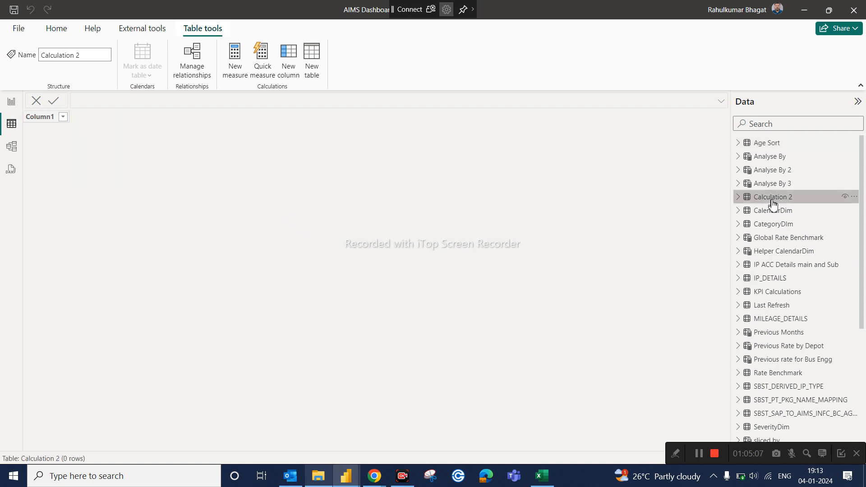
click(773, 251)
click(774, 265)
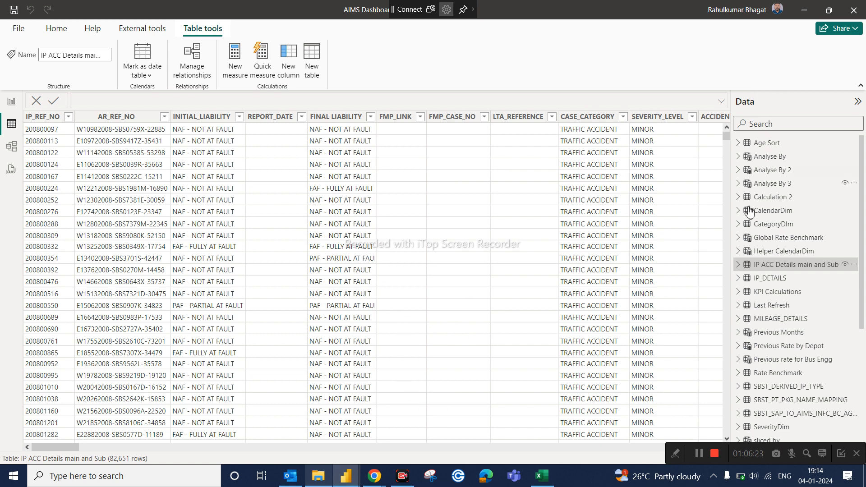
click(542, 476)
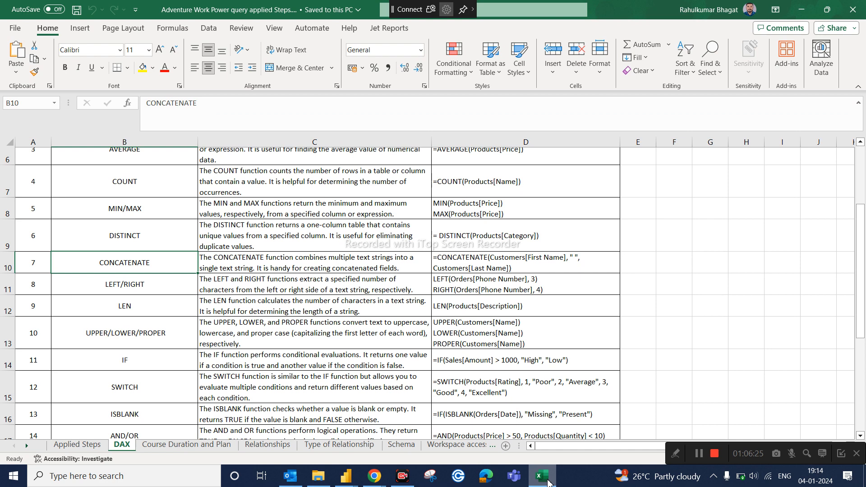